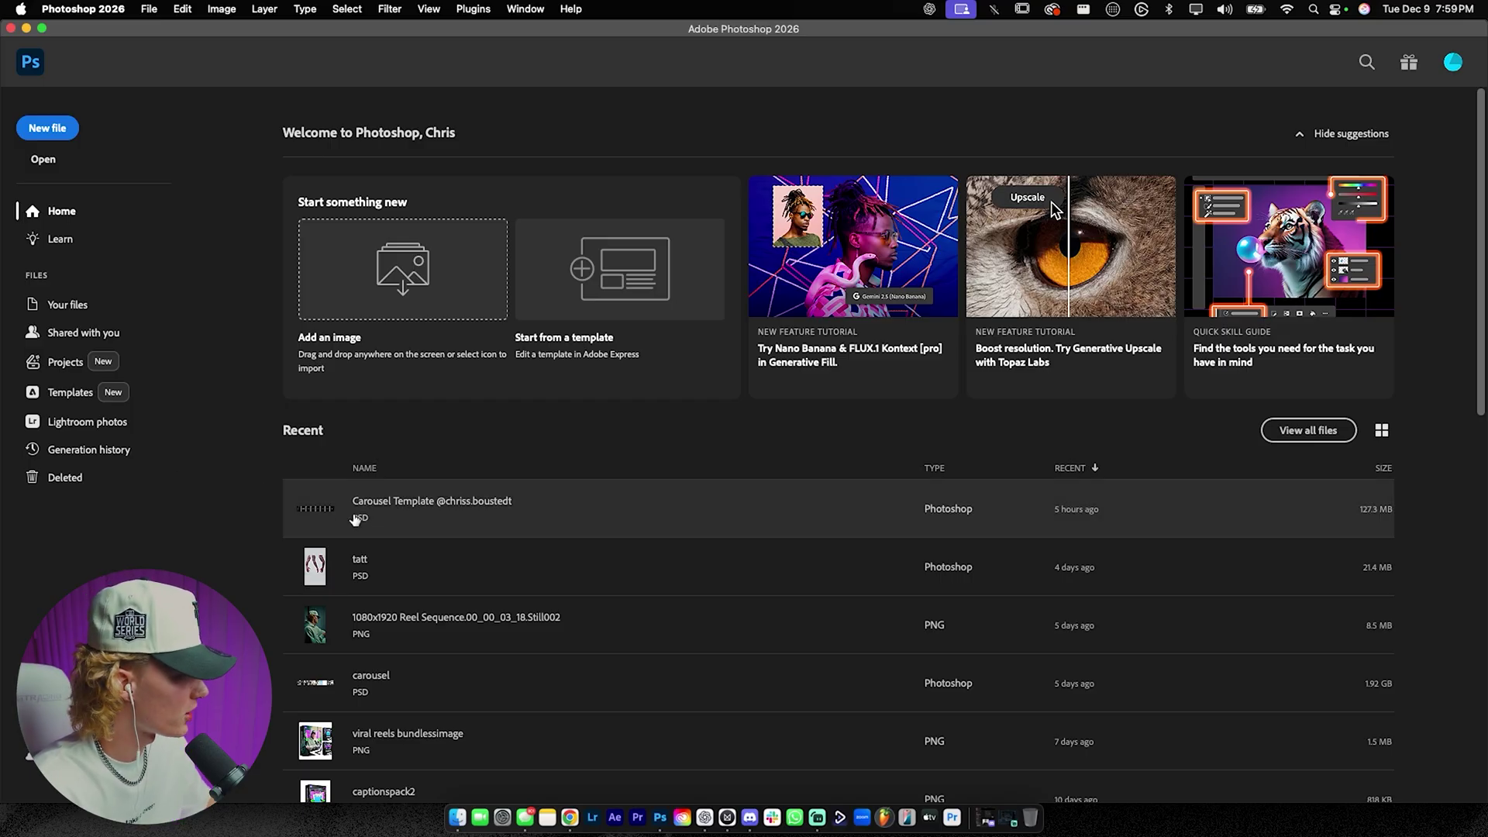
Step: Start a new file from the Photoshop home screen to bring up the New Document presets
{"action": "left_click", "coordinate": [47, 128]}
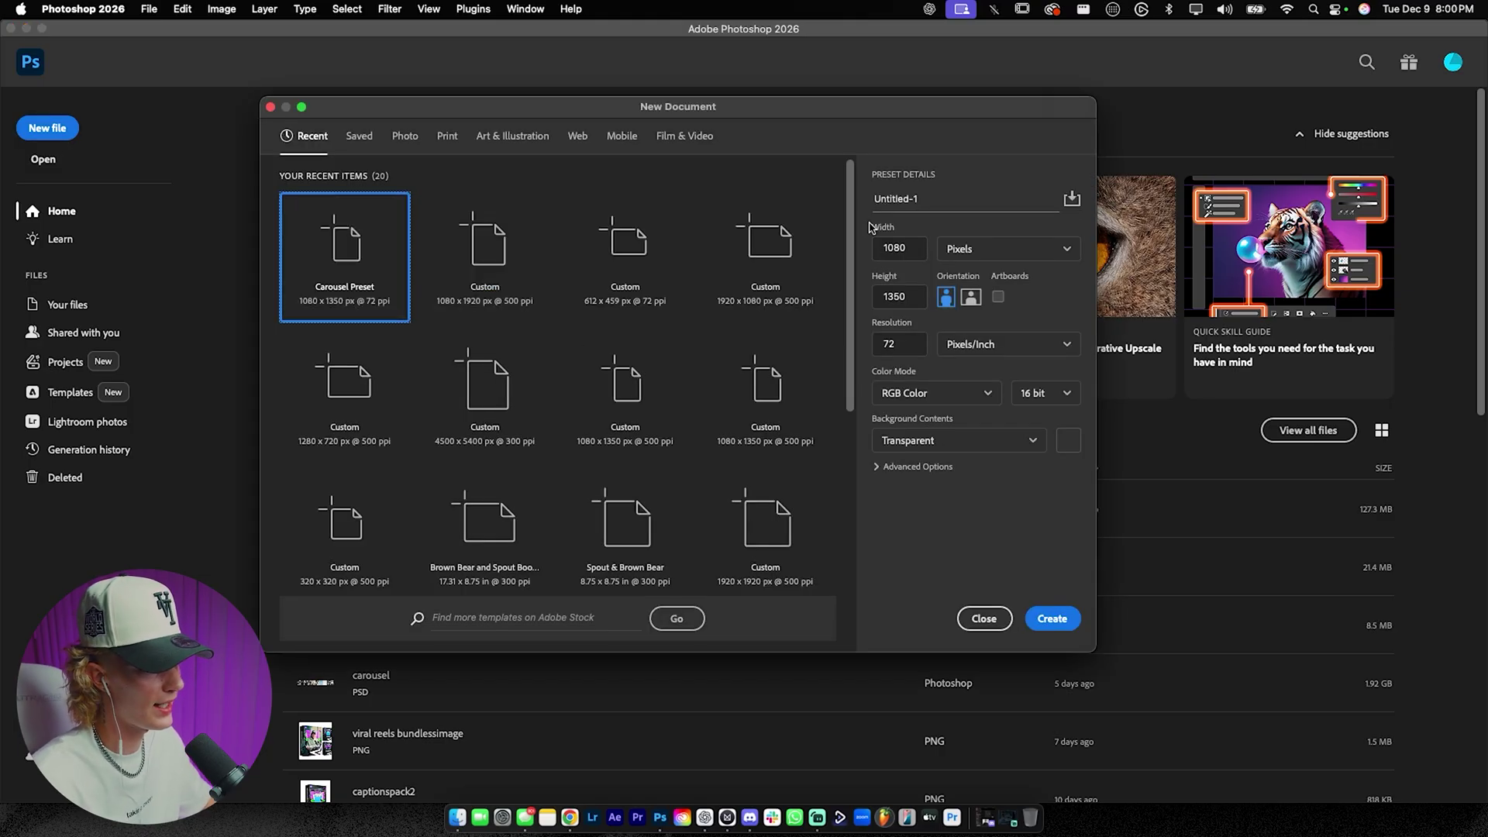
Step: Create a transparent 1080 × 1350 px, 72 ppi document from the Carousel Preset
{"action": "left_click", "coordinate": [512, 263]}
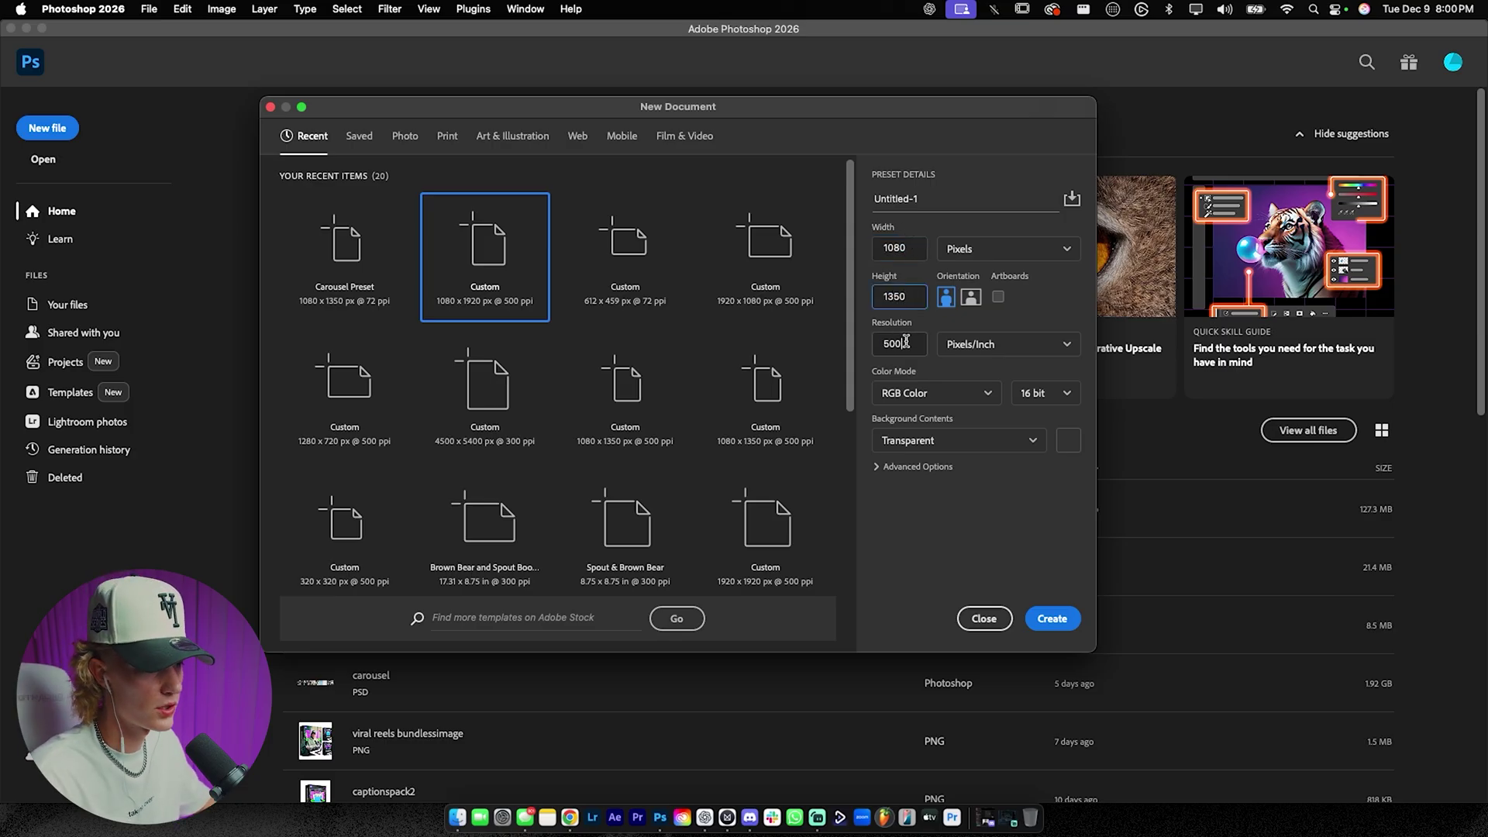
{"action": "double_click", "coordinate": [905, 342]}
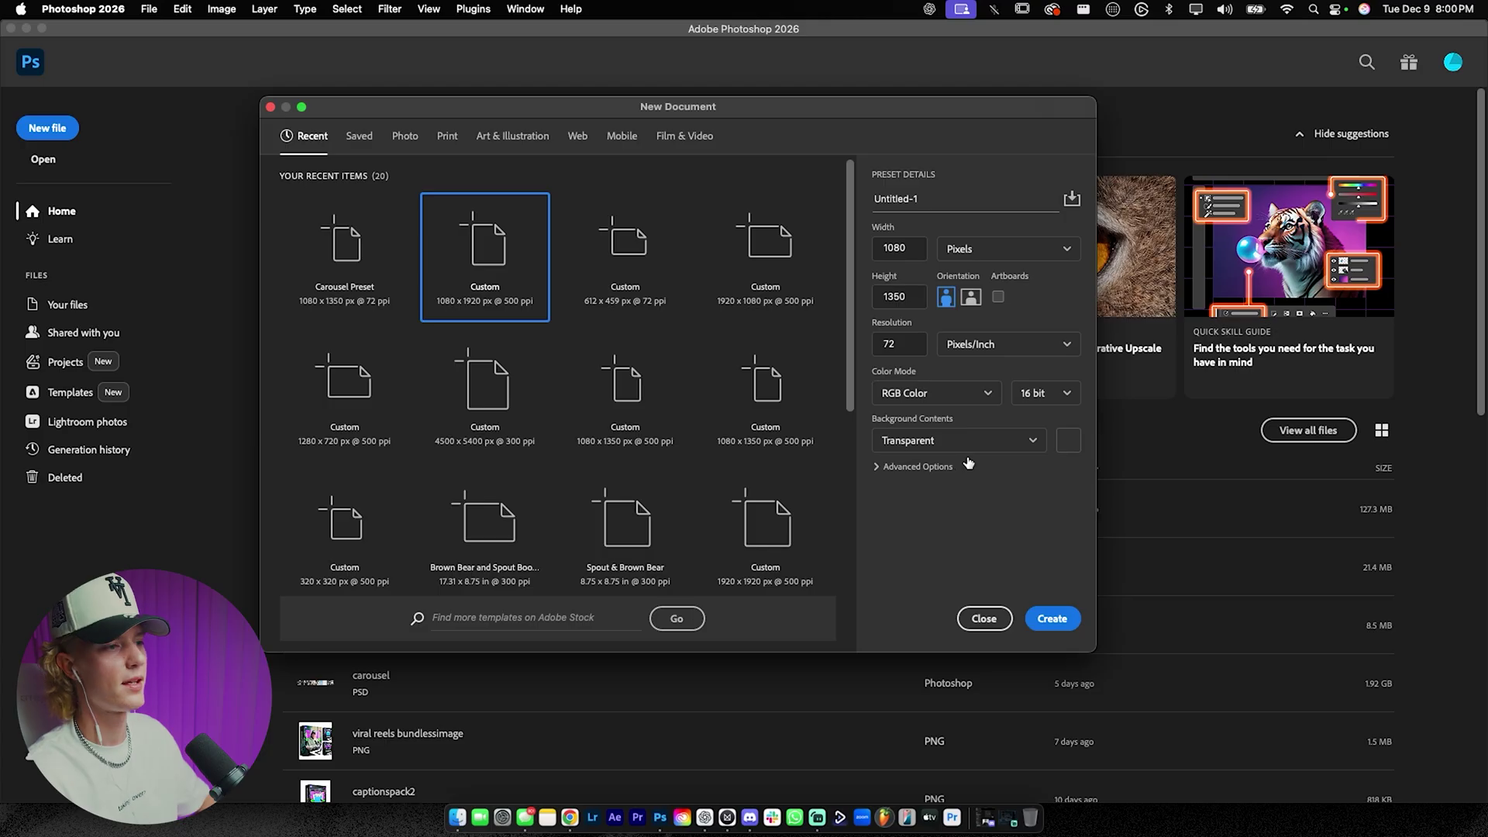
{"action": "left_click", "coordinate": [1072, 202]}
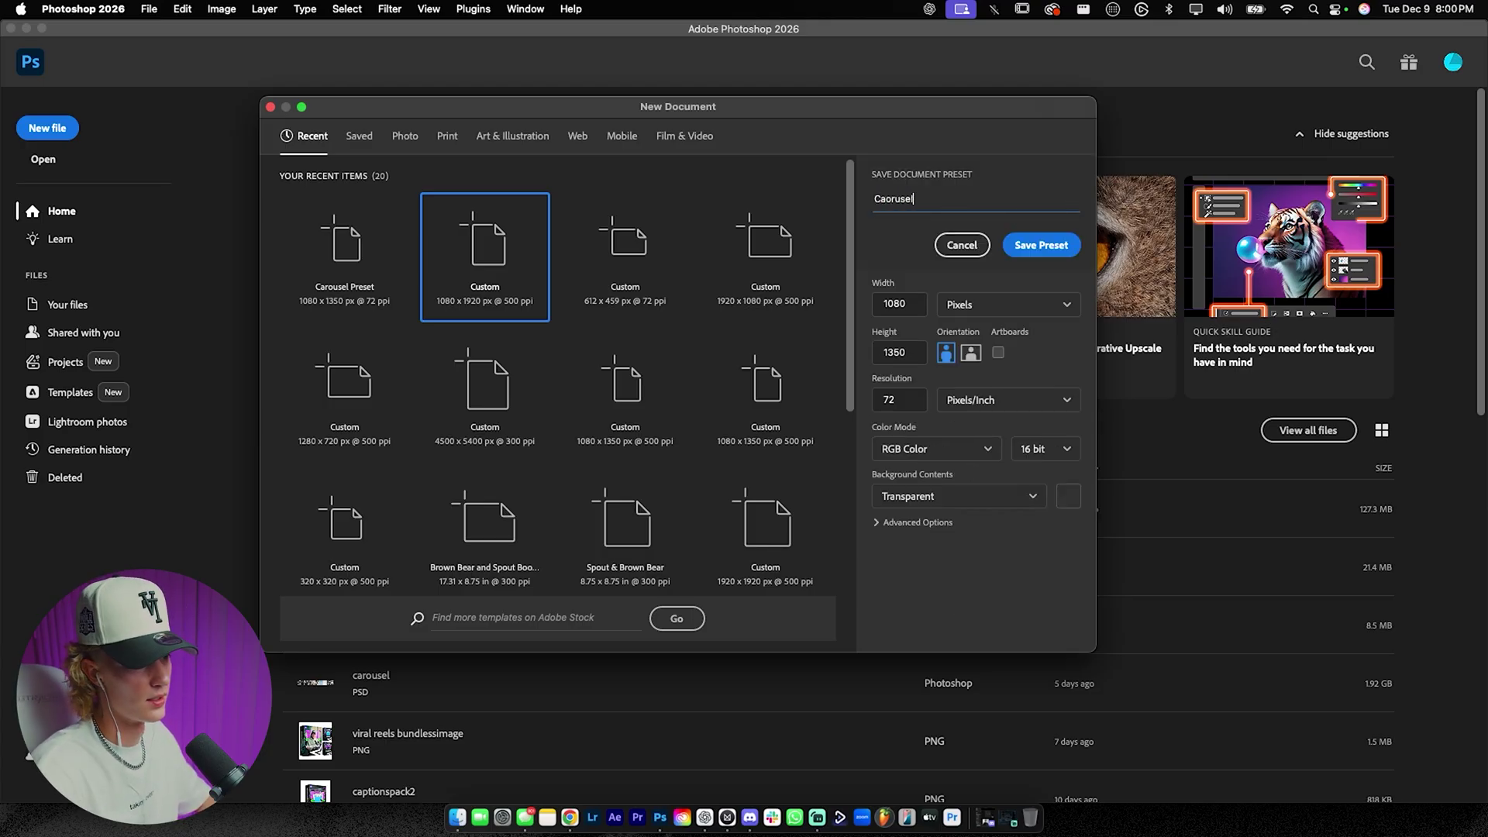
{"action": "left_click", "coordinate": [962, 245]}
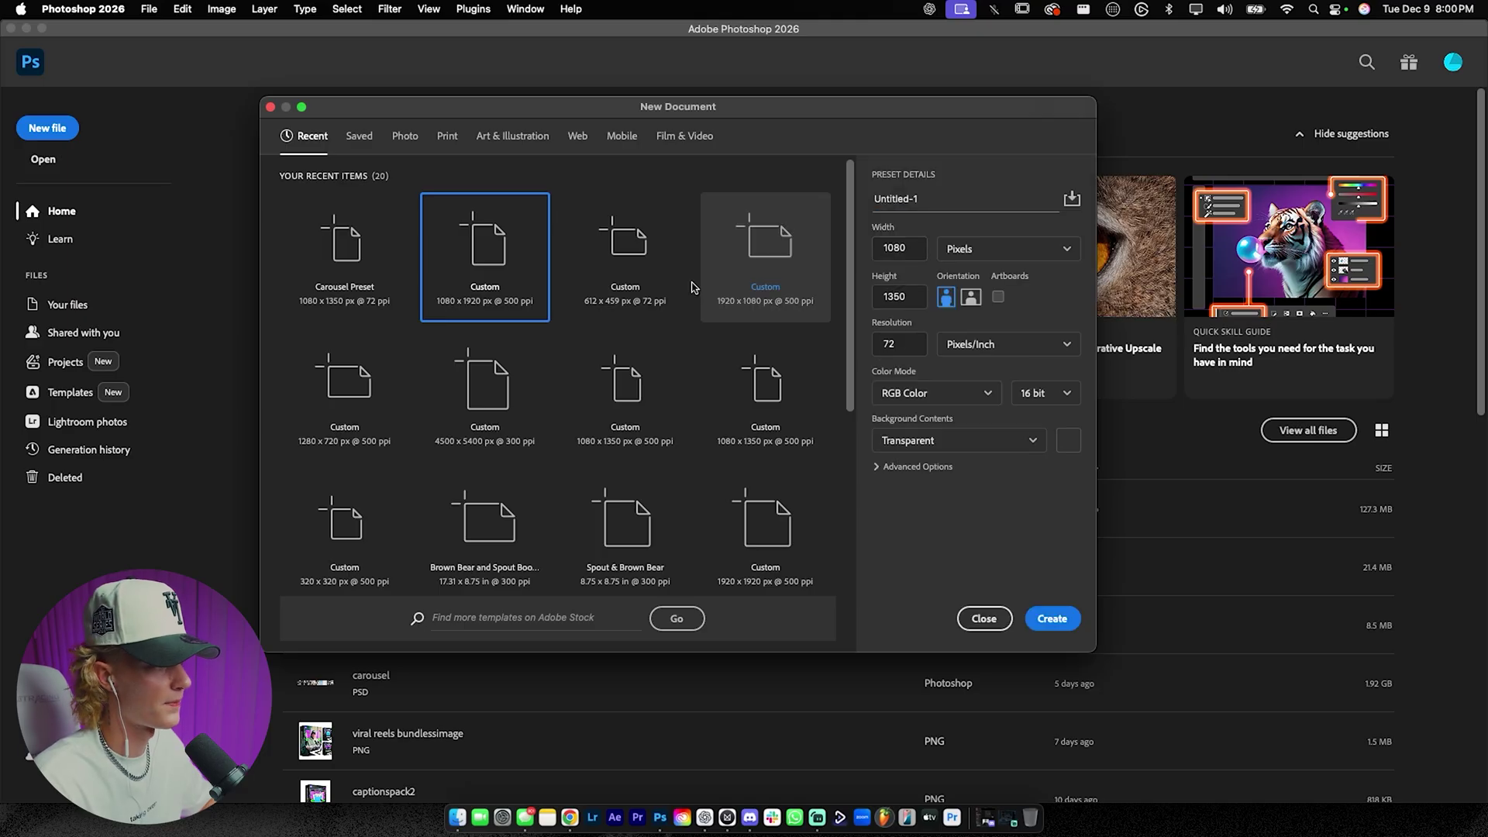
{"action": "left_click", "coordinate": [368, 259]}
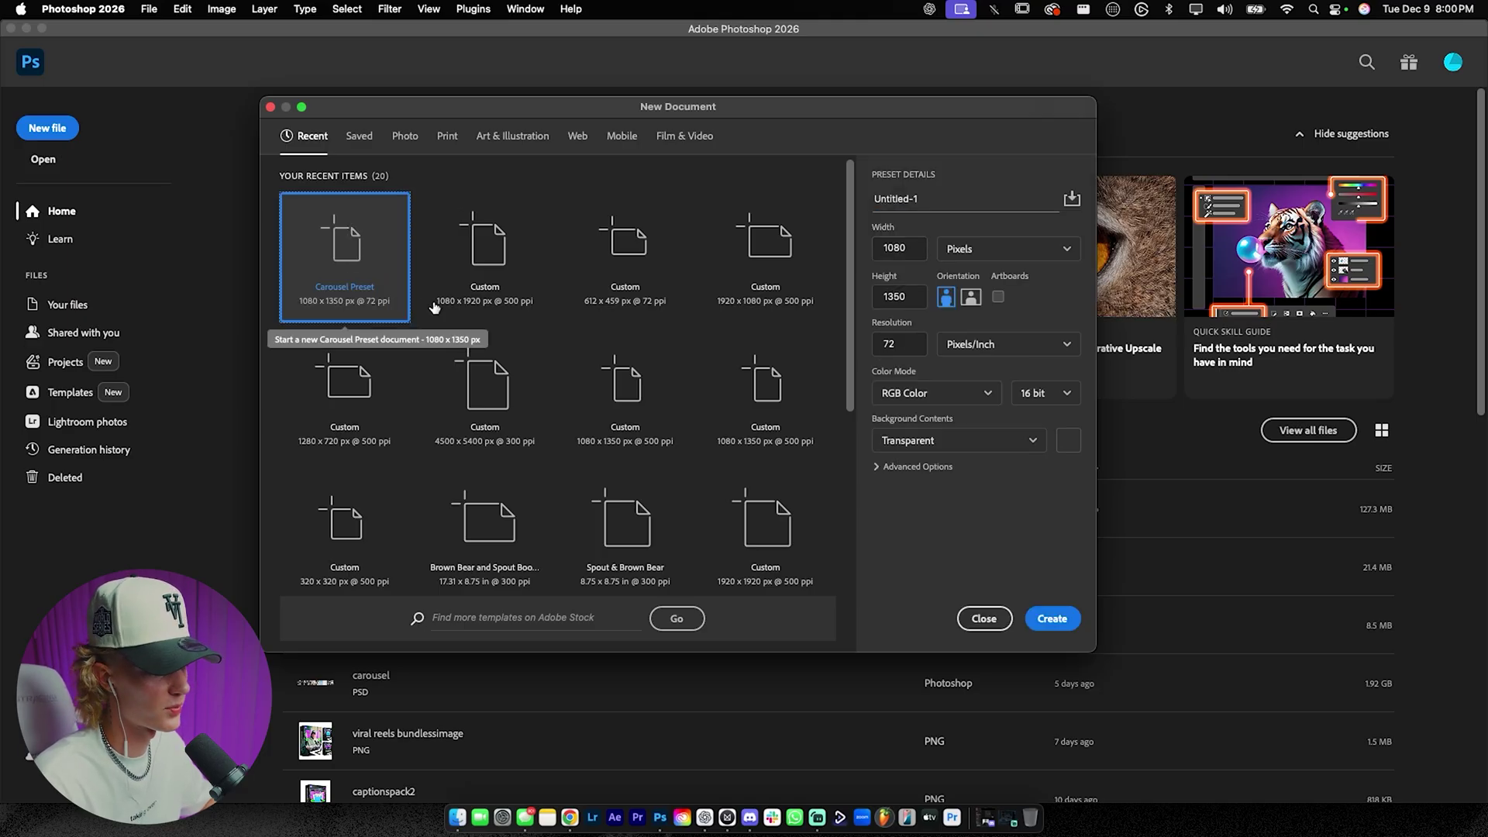
{"action": "left_click", "coordinate": [1044, 624]}
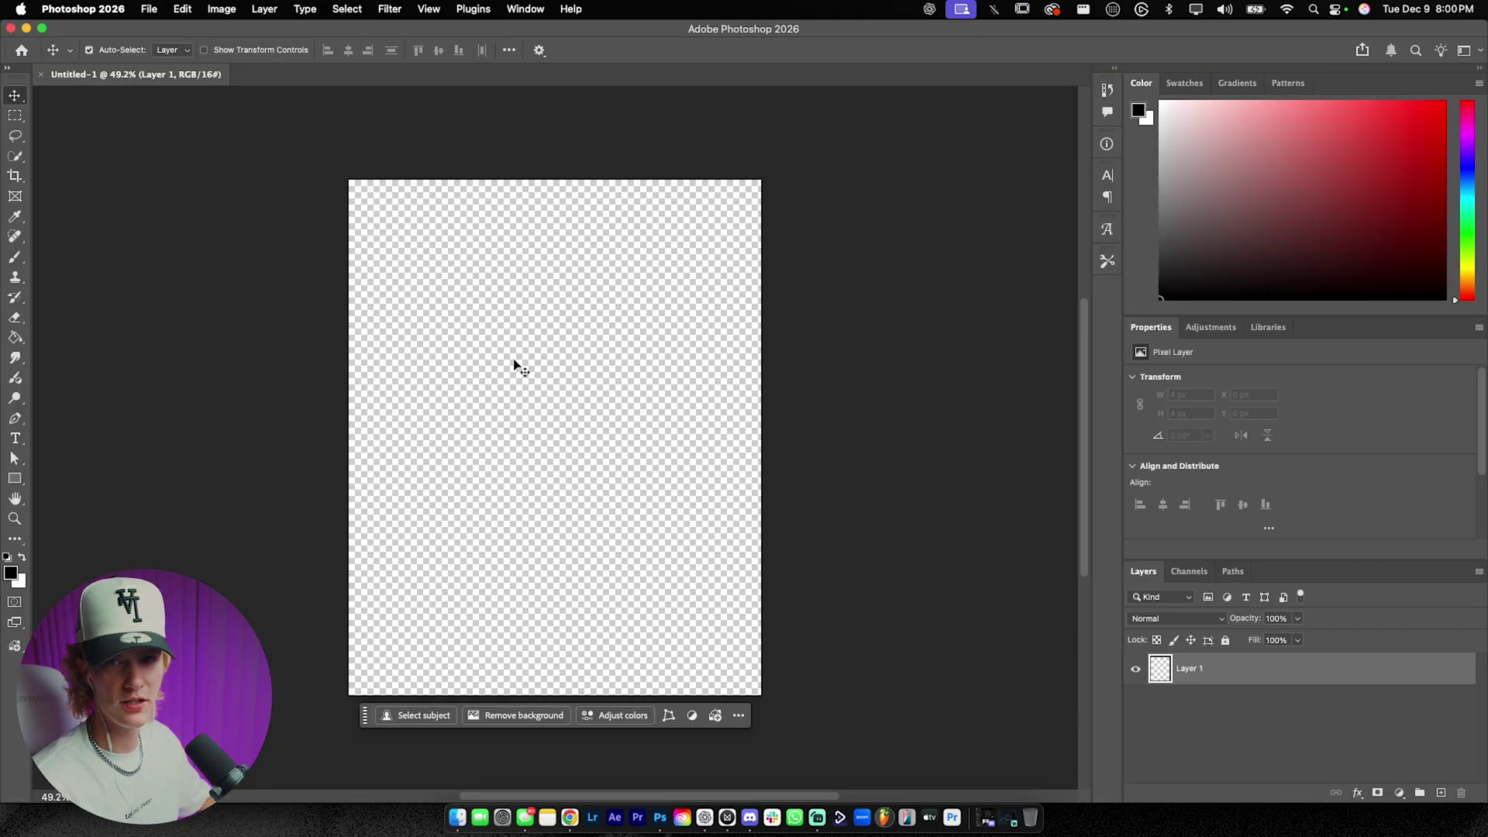
Step: Draw an artboard covering the whole canvas with the Artboard tool
{"action": "right_click", "coordinate": [15, 94]}
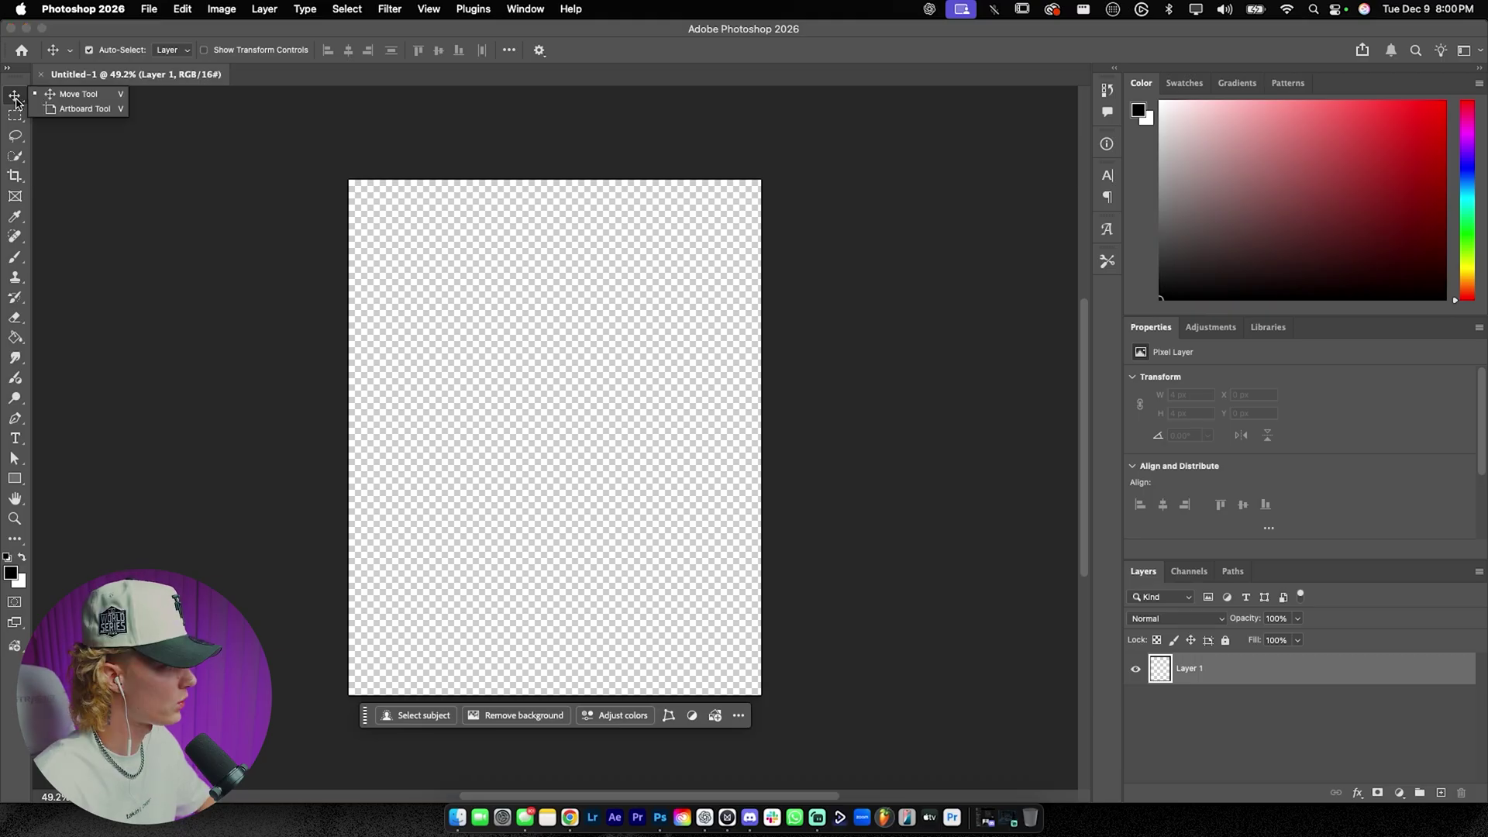
{"action": "left_click", "coordinate": [78, 109]}
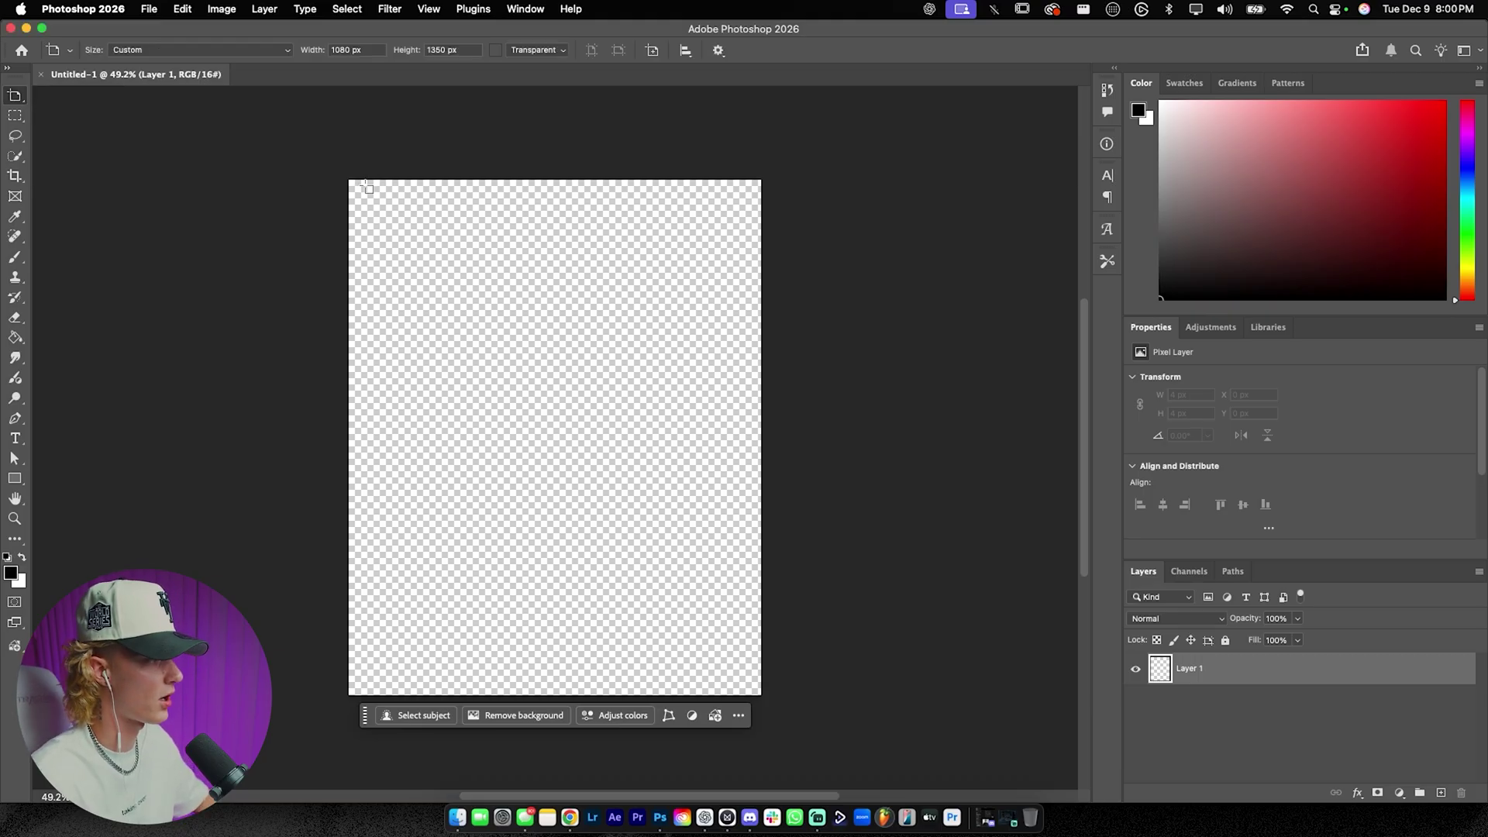
{"action": "left_click_drag", "start_coordinate": [348, 180], "coordinate": [766, 696]}
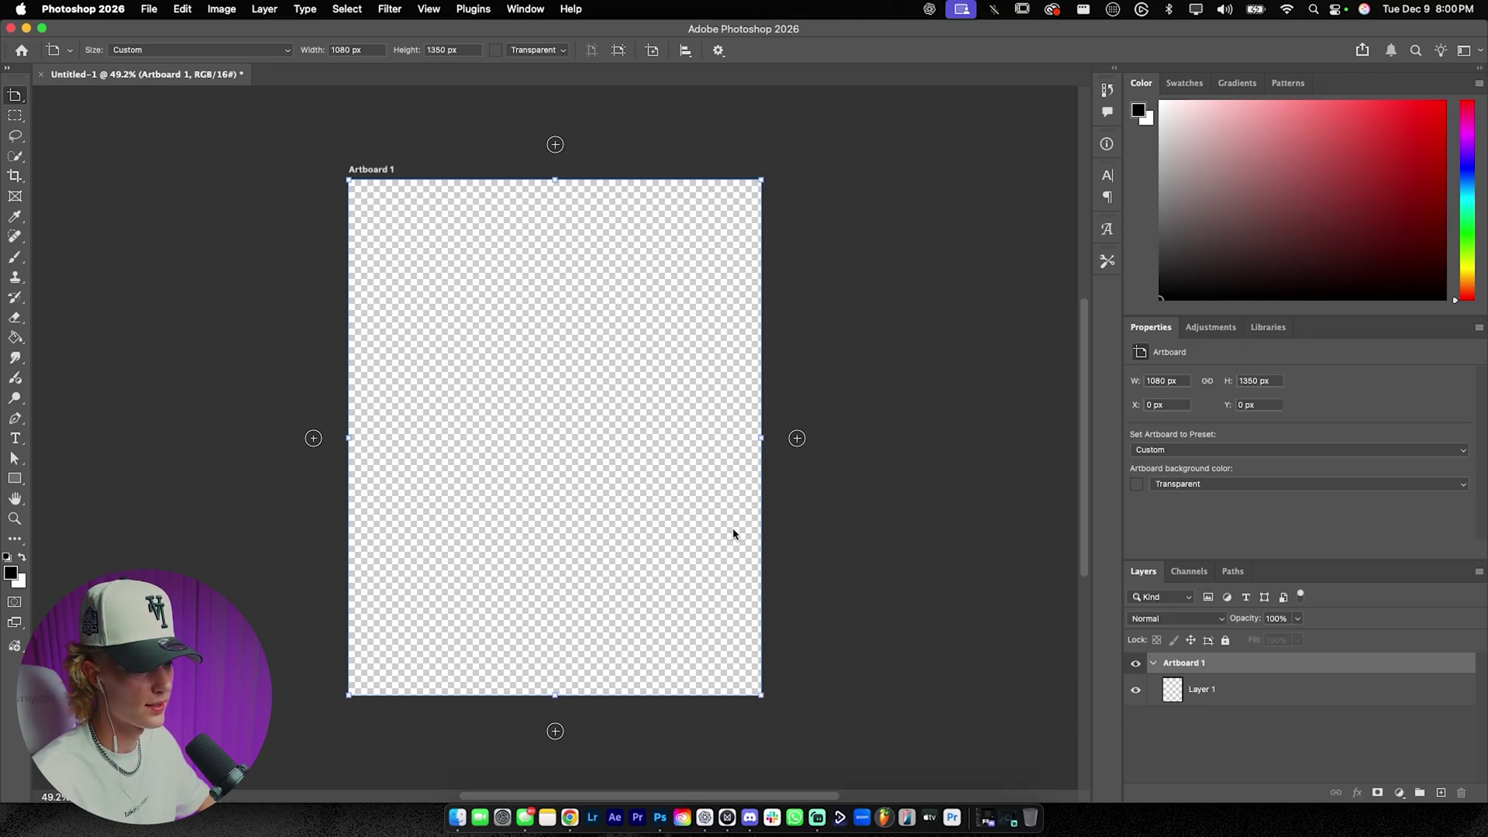
{"action": "scroll", "coordinate": [733, 534], "scroll_direction": "down", "scroll_amount": 1}
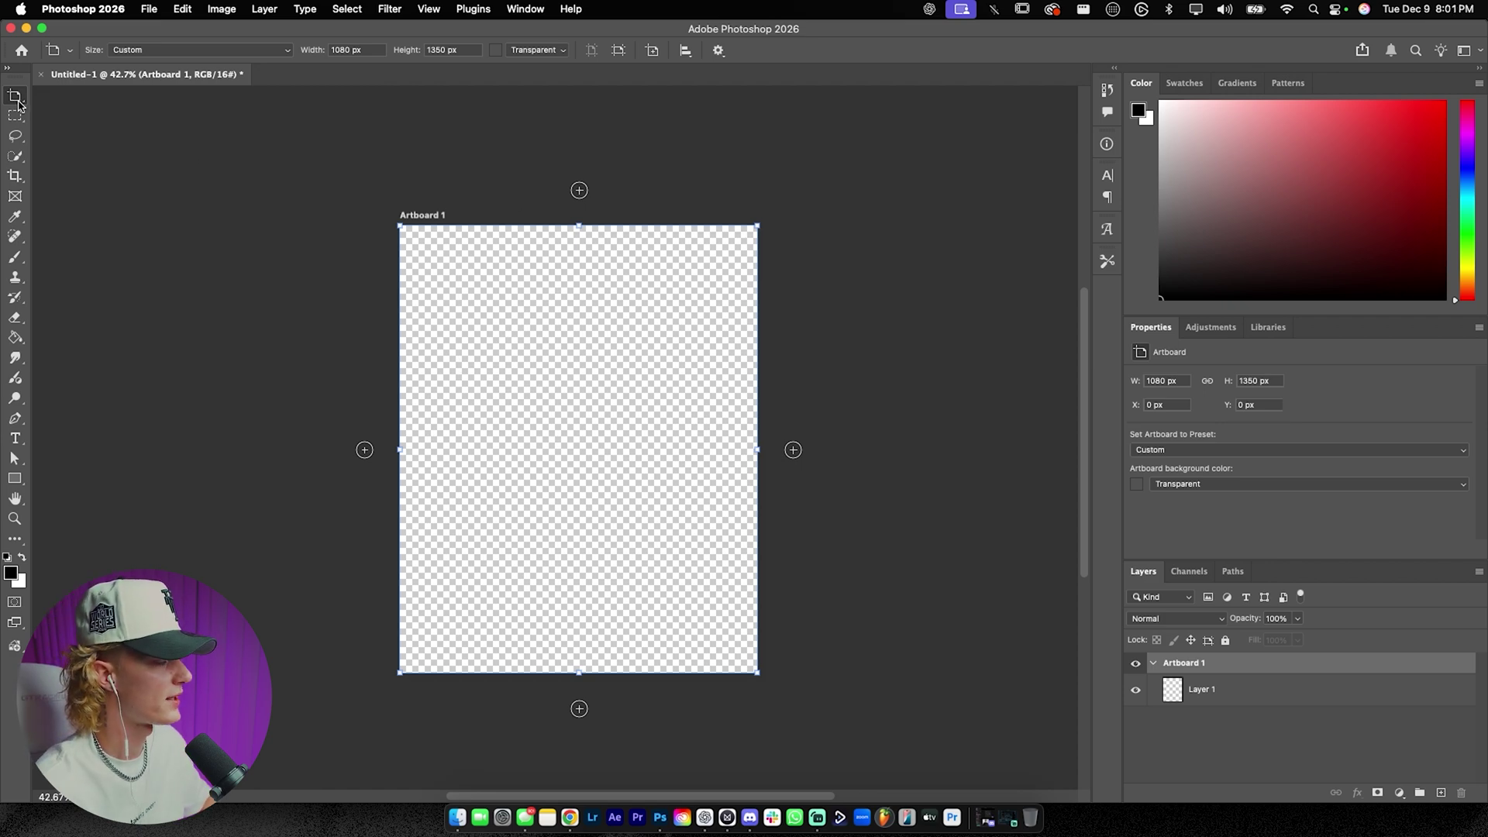
Step: Keep the artboard background set to Transparent after previewing white
{"action": "left_click", "coordinate": [520, 51]}
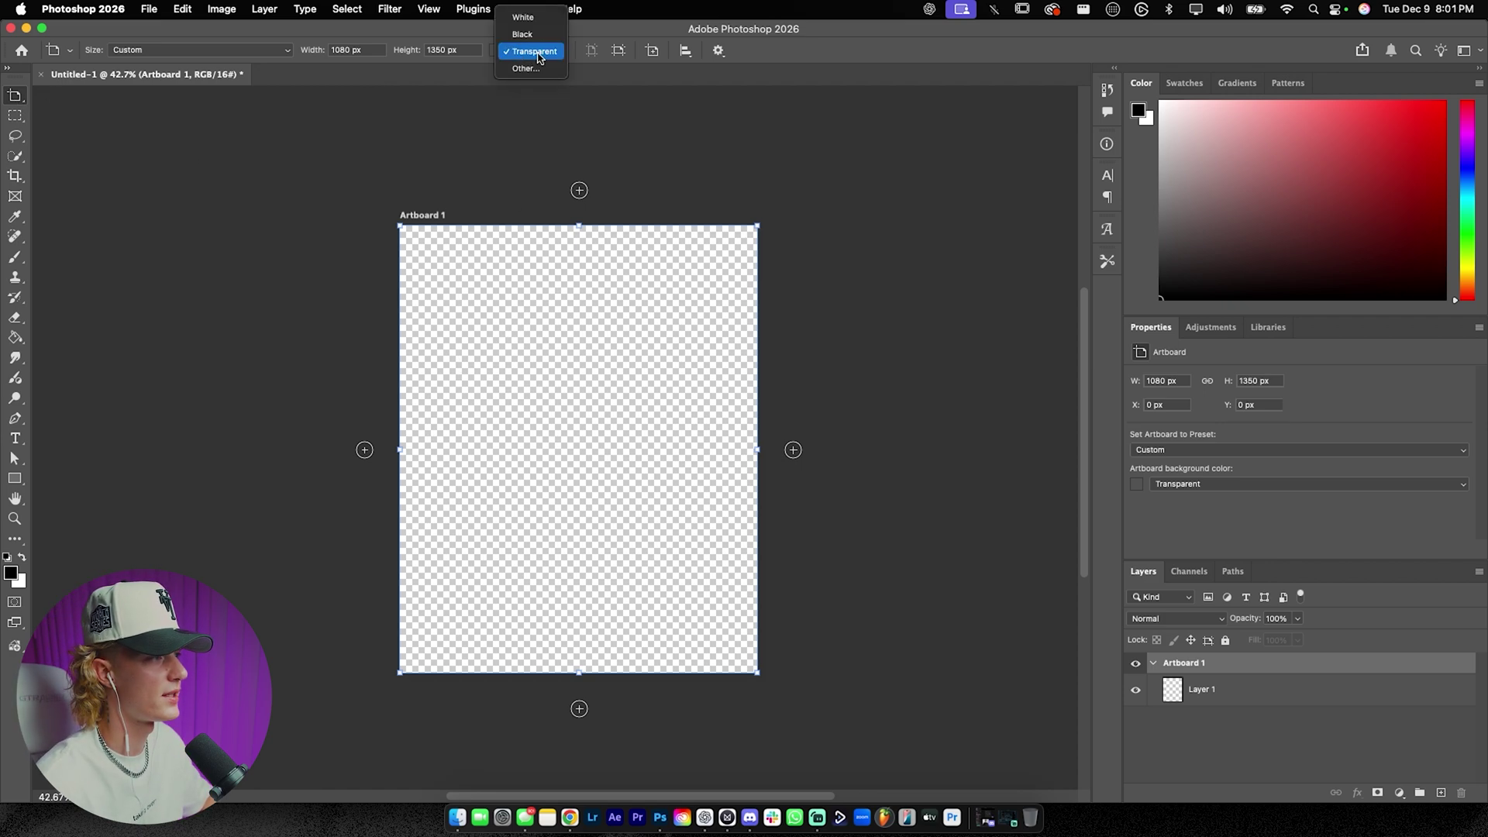
{"action": "left_click", "coordinate": [533, 52]}
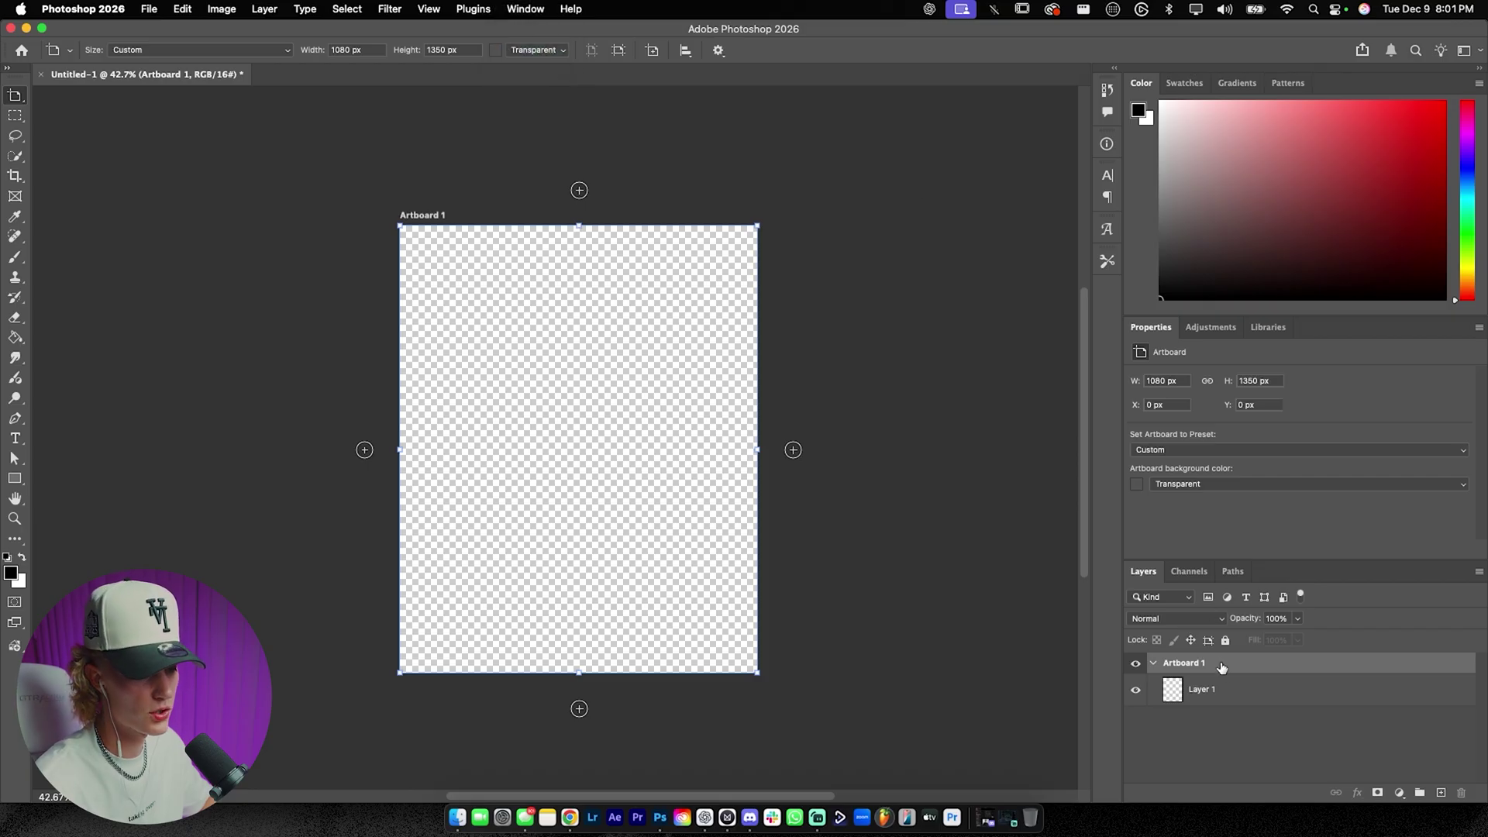
{"action": "left_click", "coordinate": [1194, 487]}
{"action": "left_click", "coordinate": [1193, 485]}
{"action": "left_click", "coordinate": [1193, 485]}
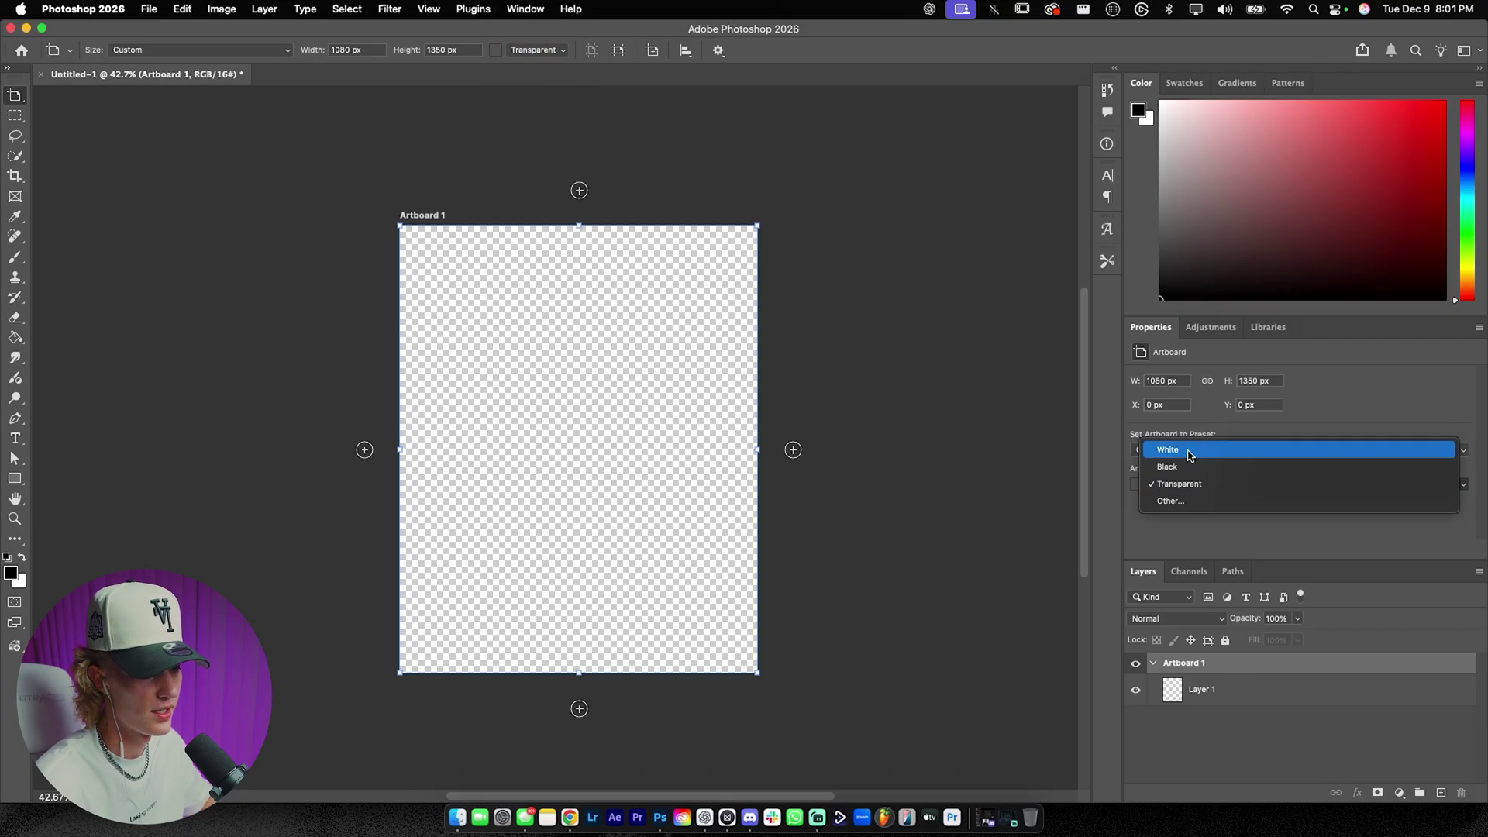
{"action": "left_click", "coordinate": [1190, 452]}
{"action": "left_click", "coordinate": [1194, 483]}
{"action": "left_click", "coordinate": [1192, 515]}
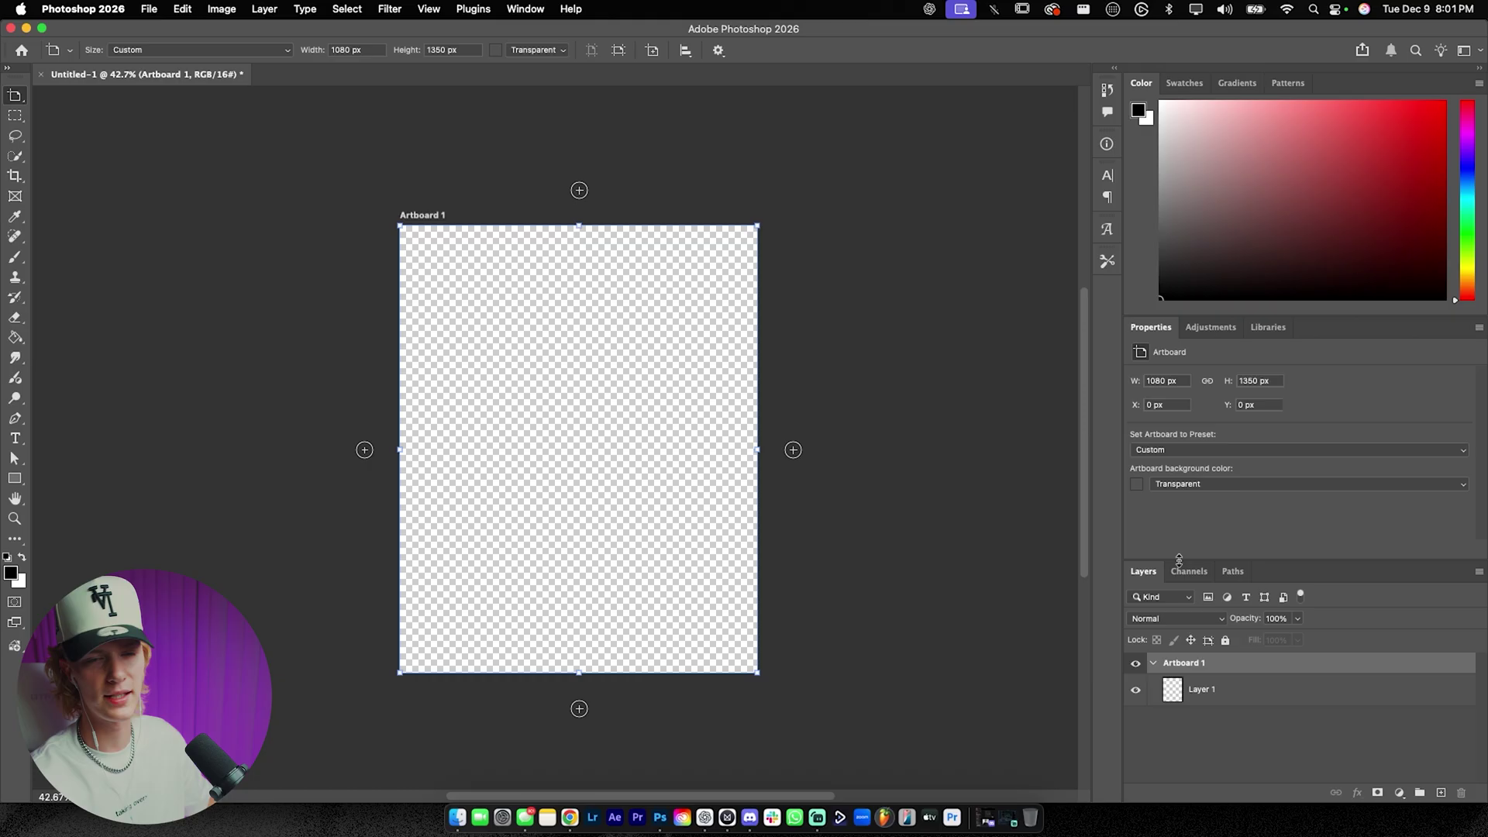
Step: Add artboards to the right until there are ten in a row
{"action": "left_click", "coordinate": [793, 452]}
{"action": "left_click", "coordinate": [793, 452]}
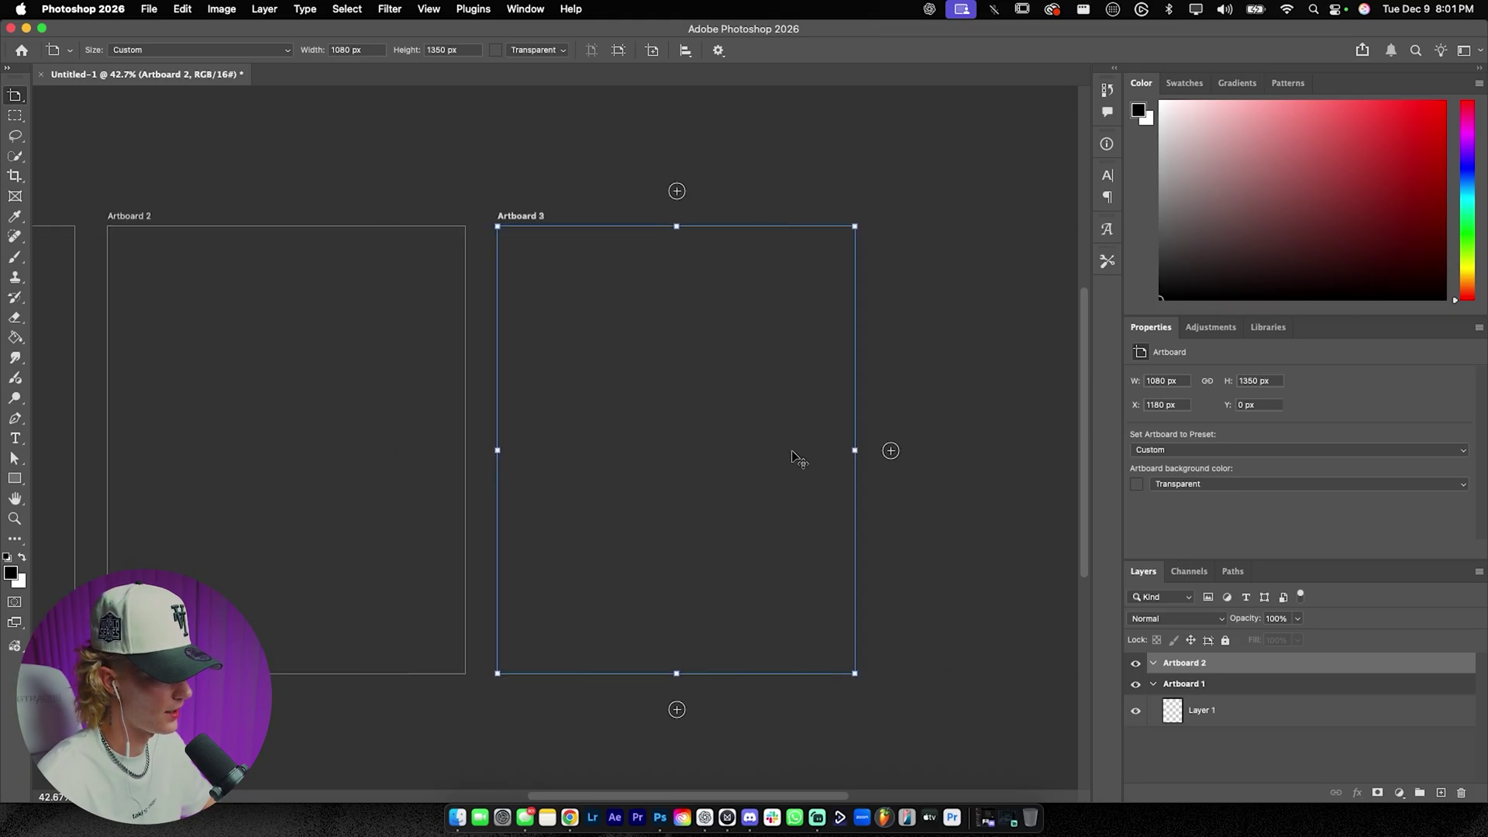
{"action": "left_click", "coordinate": [793, 452]}
{"action": "left_click", "coordinate": [794, 452]}
{"action": "left_click", "coordinate": [793, 452]}
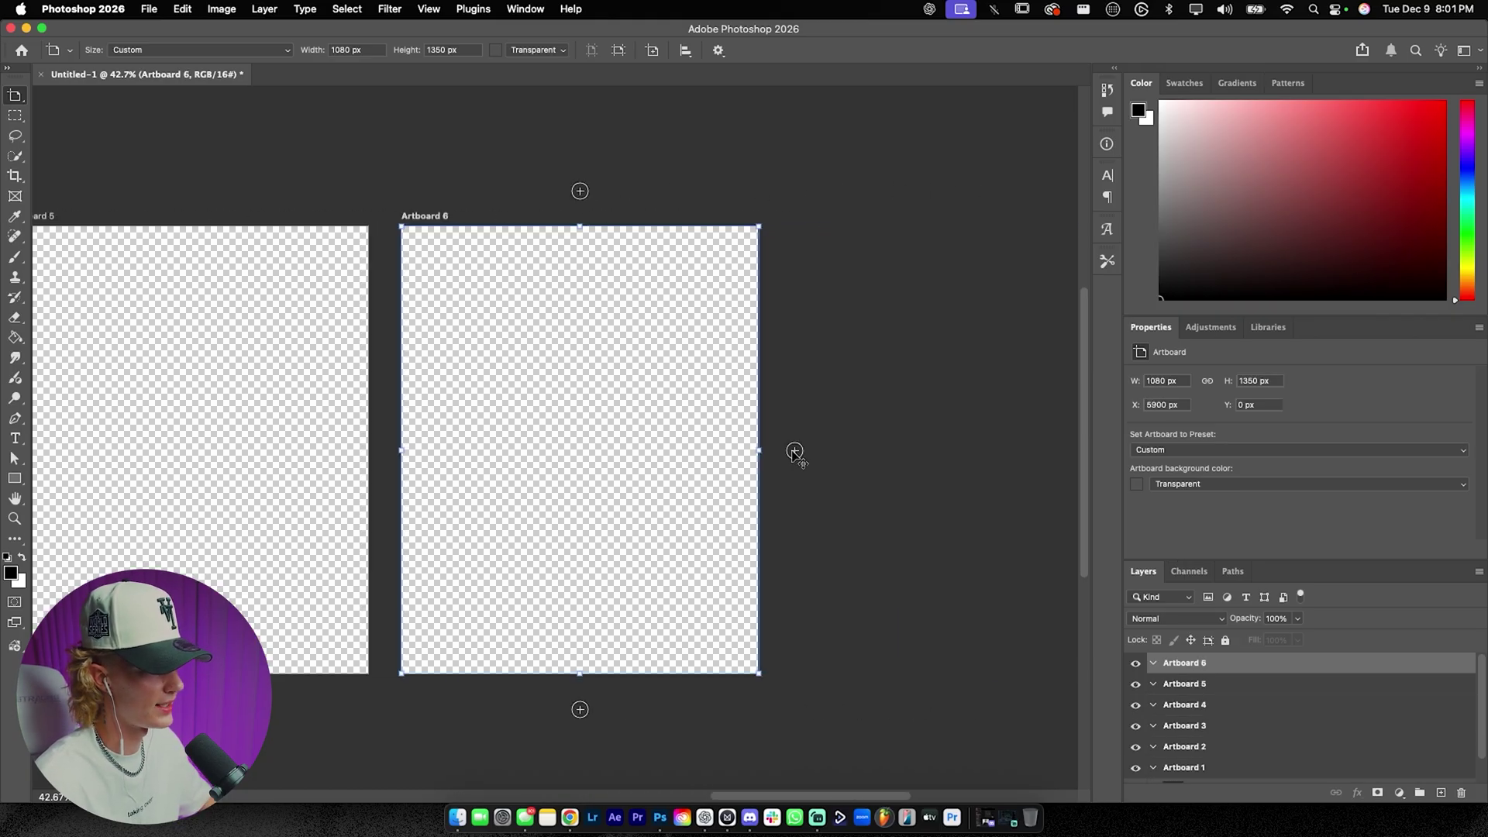
{"action": "left_click", "coordinate": [794, 452]}
{"action": "left_click", "coordinate": [794, 452]}
{"action": "left_click", "coordinate": [794, 451]}
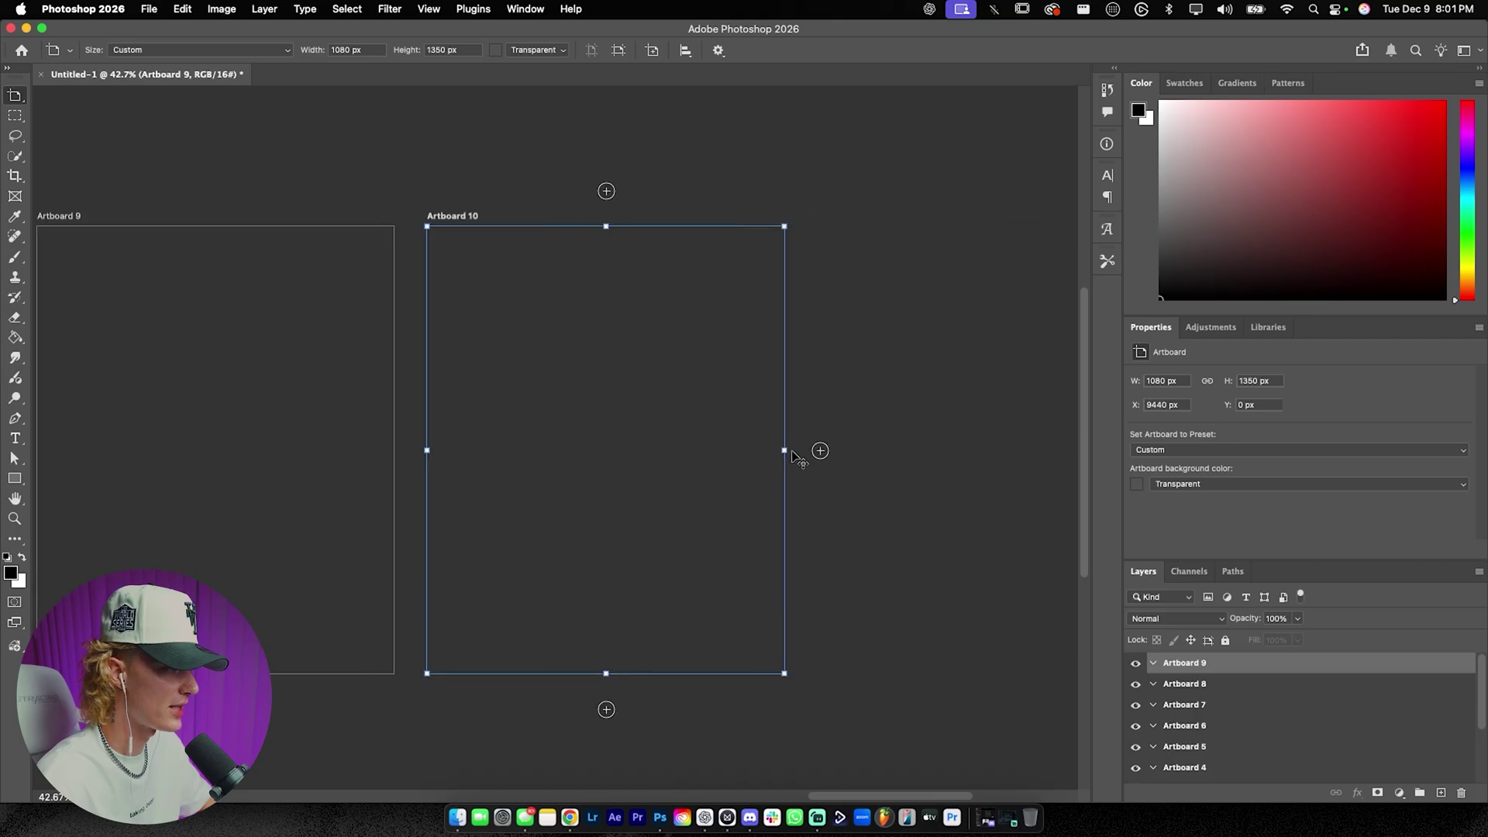
{"action": "scroll", "coordinate": [799, 461], "scroll_direction": "down", "scroll_amount": 5}
{"action": "scroll", "coordinate": [801, 465], "scroll_direction": "left", "scroll_amount": 10}
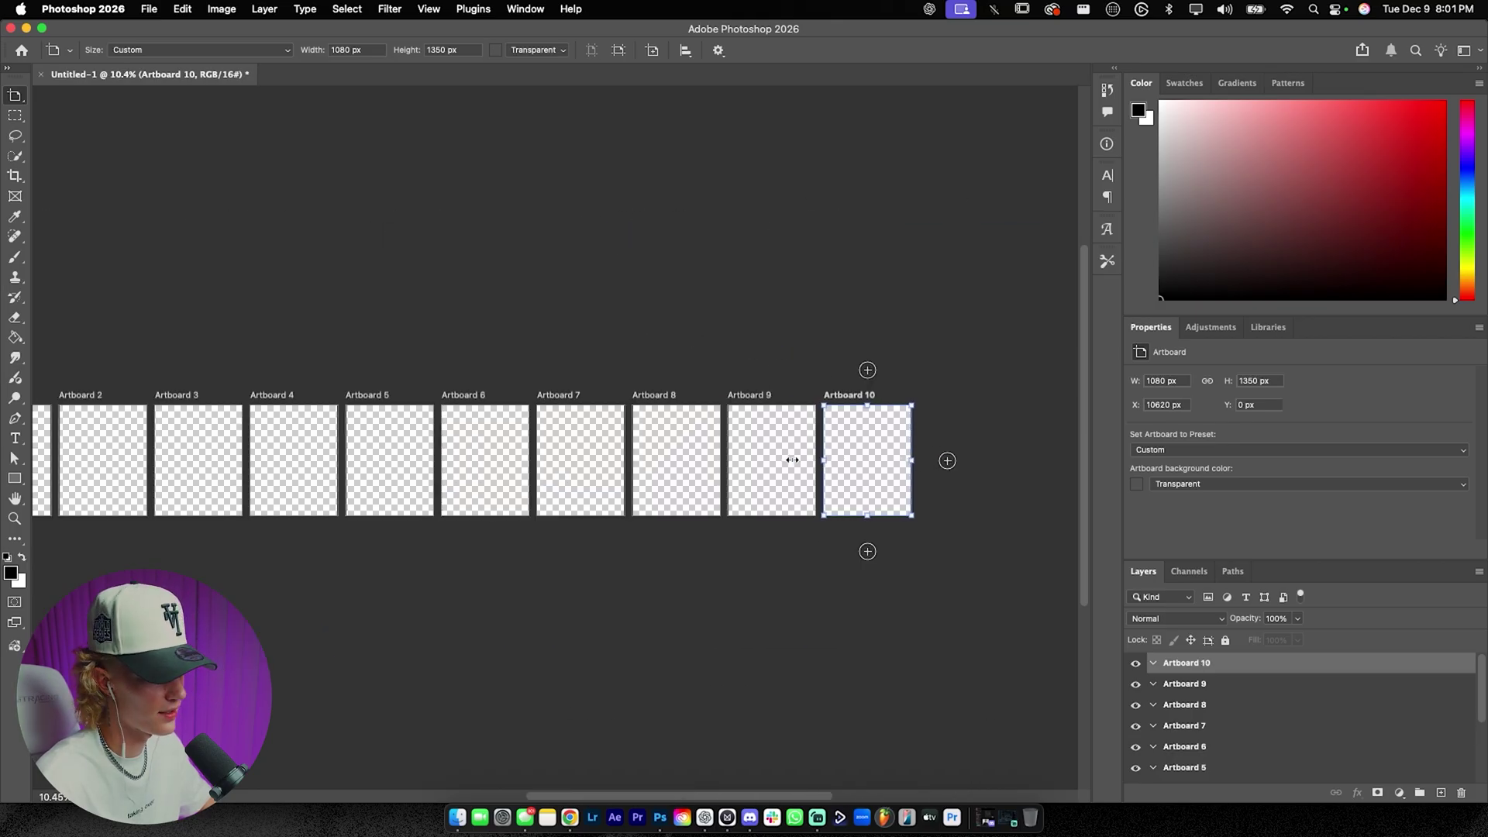
{"action": "scroll", "coordinate": [741, 465], "scroll_direction": "left", "scroll_amount": 1}
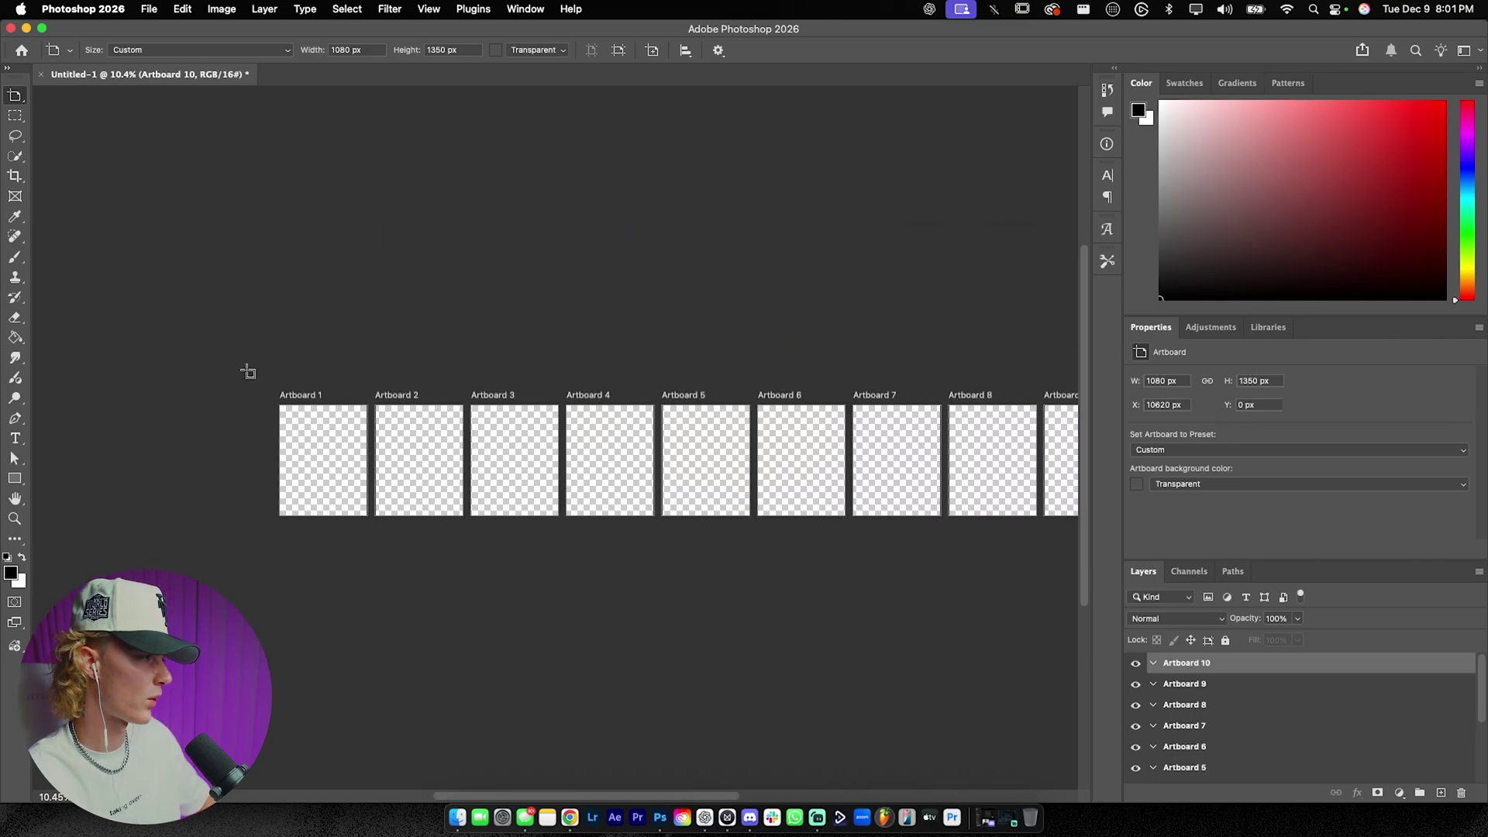
Step: Switch to the Move tool and select the layer inside Artboard 1
{"action": "key", "text": "v"}
{"action": "scroll", "coordinate": [306, 492], "scroll_direction": "up", "scroll_amount": 5}
{"action": "scroll", "coordinate": [408, 481], "scroll_direction": "left", "scroll_amount": 1}
{"action": "scroll", "coordinate": [409, 481], "scroll_direction": "right", "scroll_amount": 3}
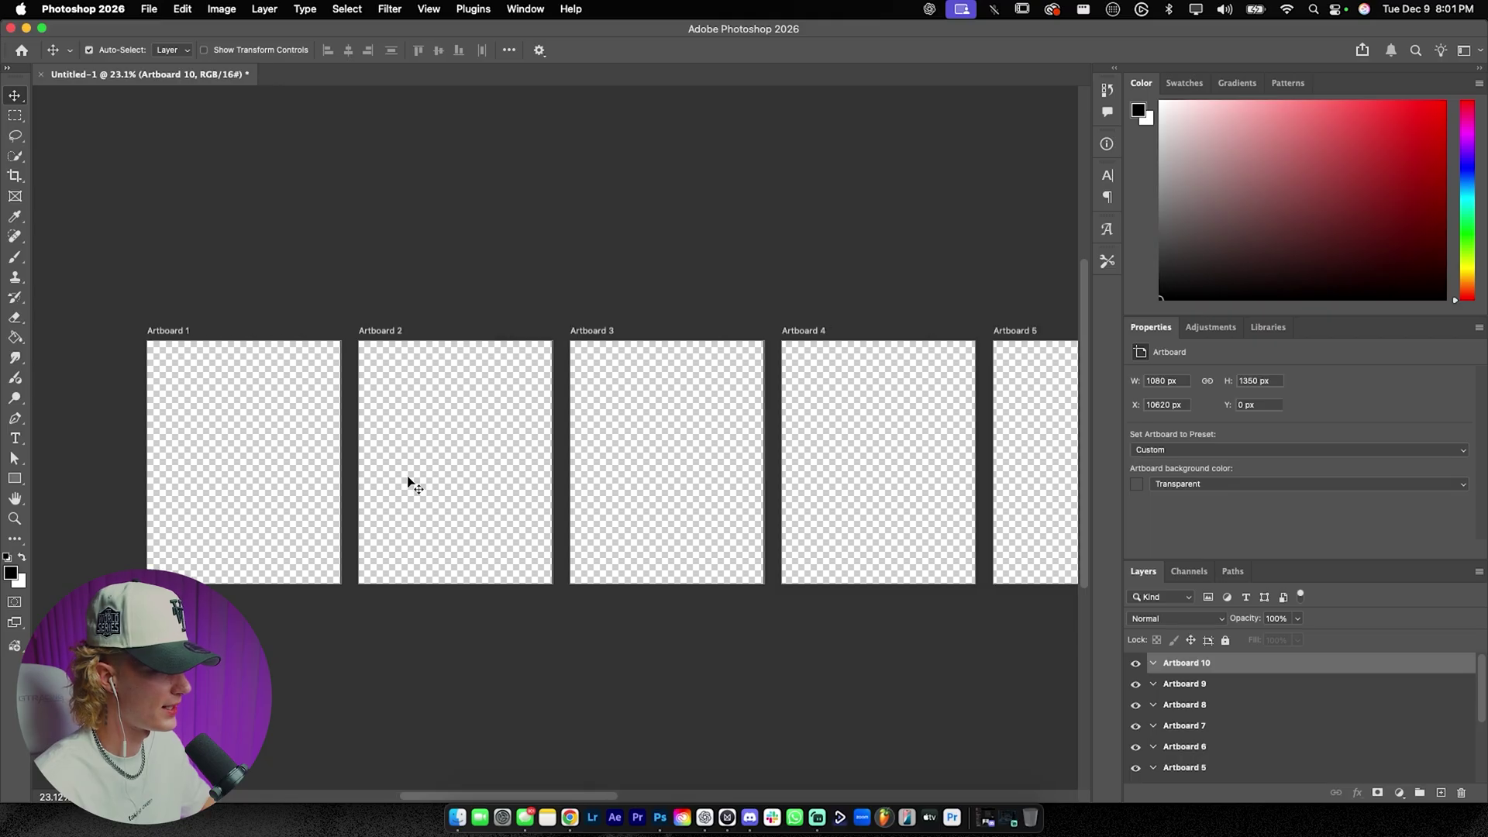
{"action": "scroll", "coordinate": [408, 484], "scroll_direction": "left", "scroll_amount": 3}
{"action": "scroll", "coordinate": [396, 494], "scroll_direction": "up", "scroll_amount": 5}
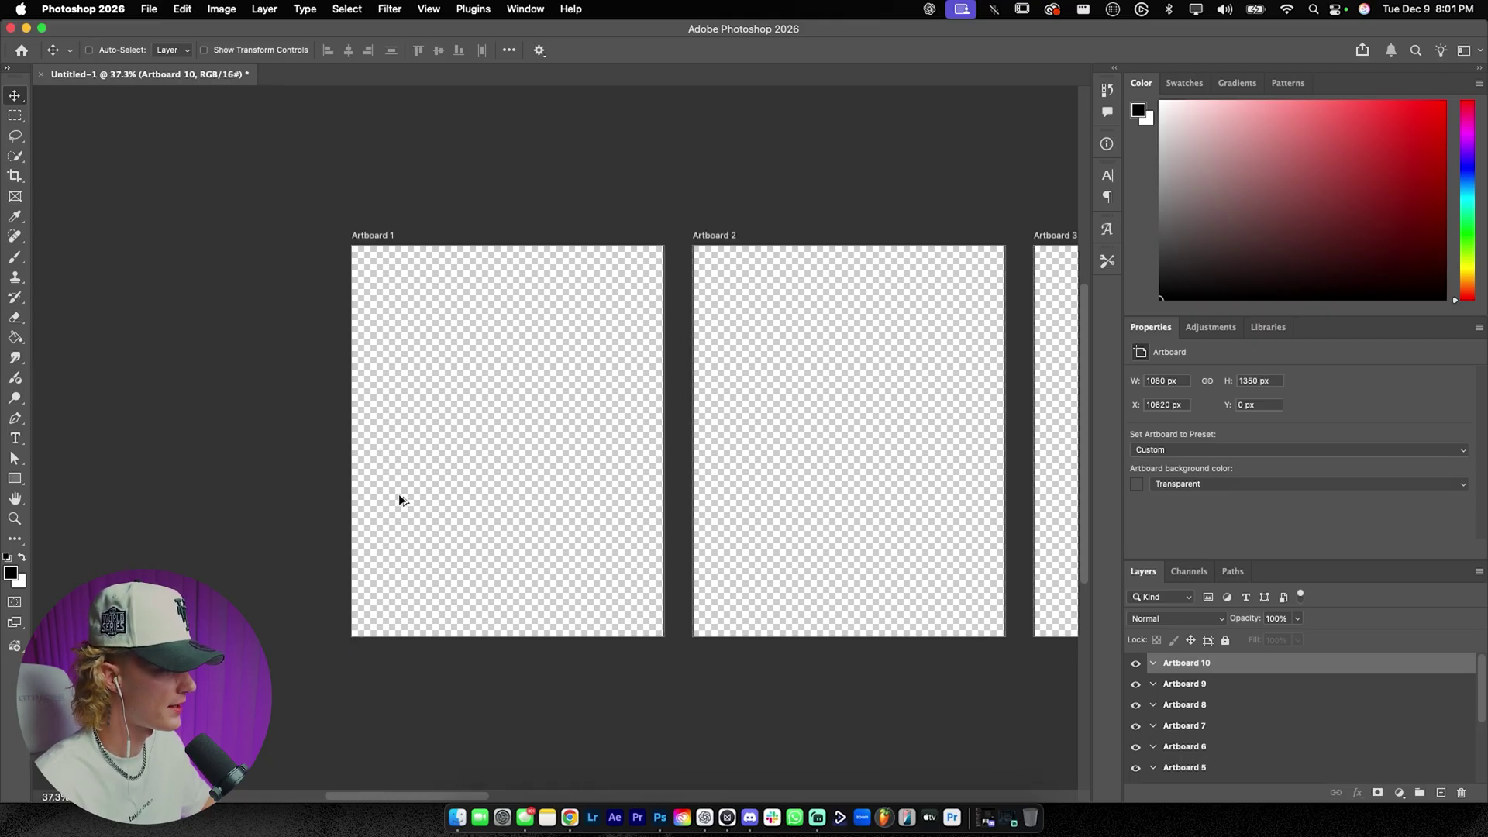
{"action": "scroll", "coordinate": [414, 497], "scroll_direction": "up", "scroll_amount": 2}
{"action": "scroll", "coordinate": [1194, 697], "scroll_direction": "down", "scroll_amount": 5}
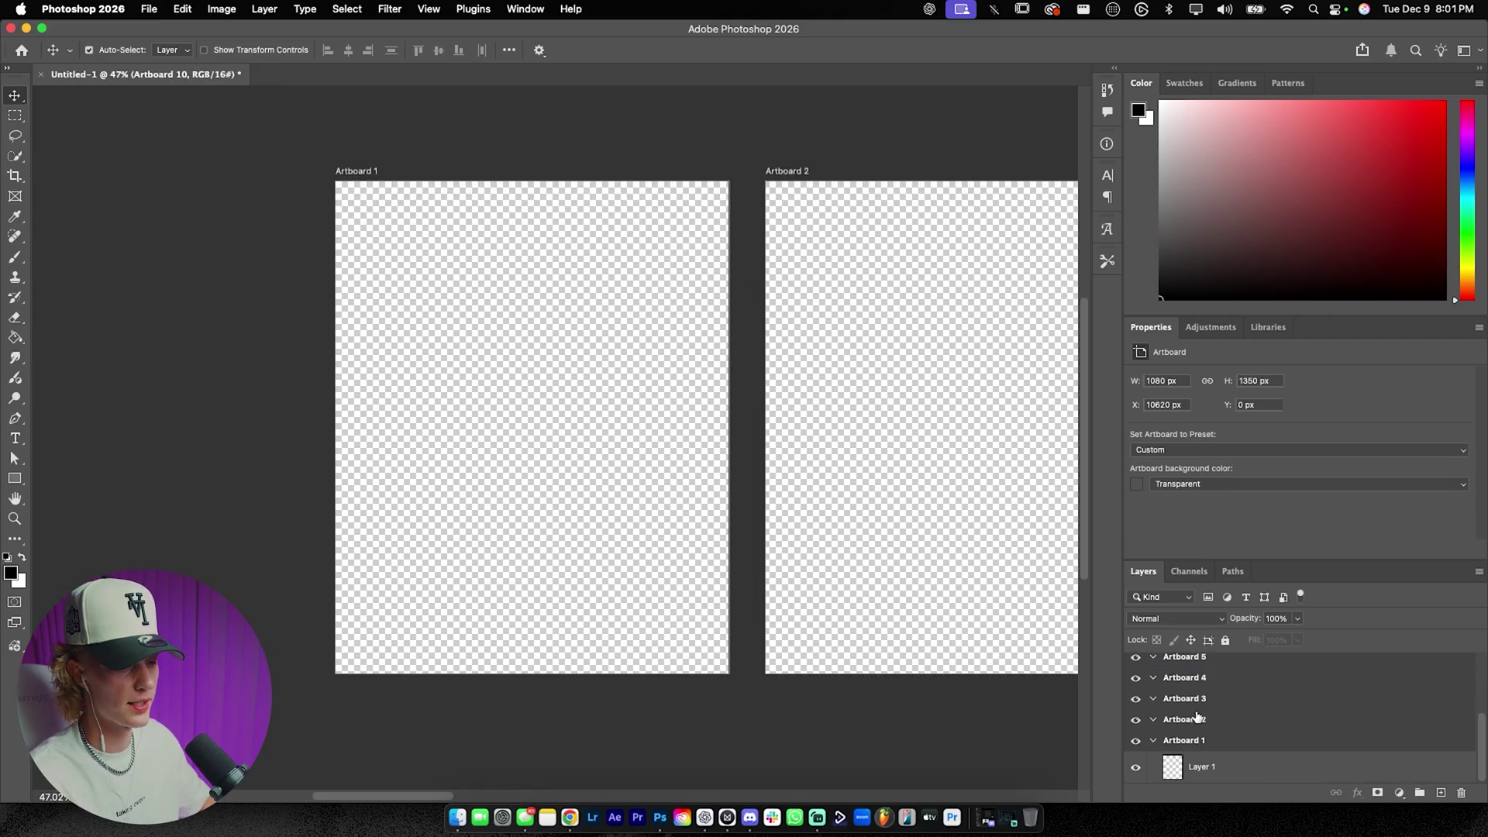
{"action": "left_click", "coordinate": [1205, 765]}
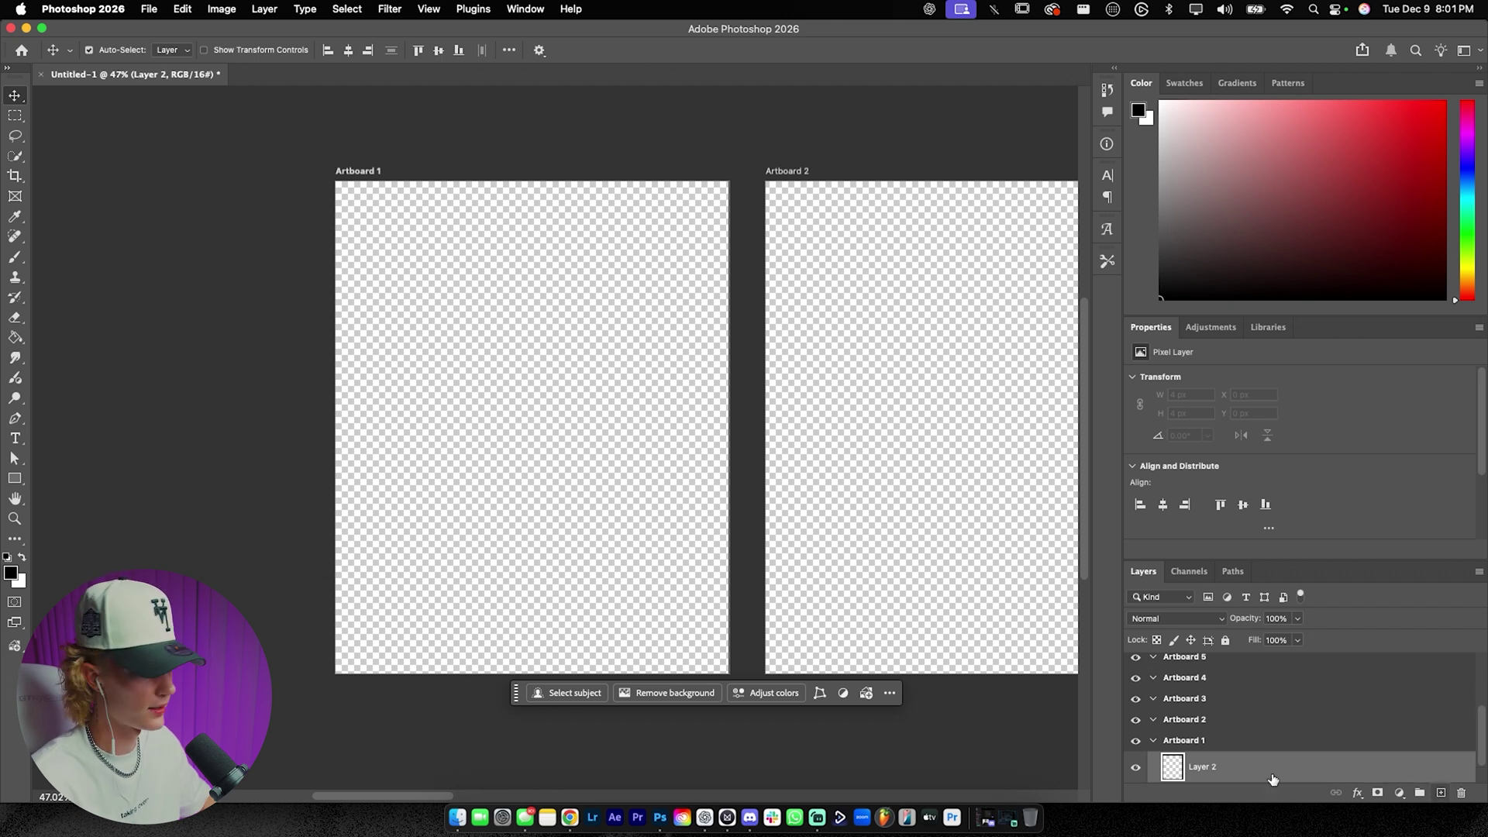
Step: Fill Artboard 1's layer solid black with the Paint Bucket
{"action": "left_click", "coordinate": [21, 344]}
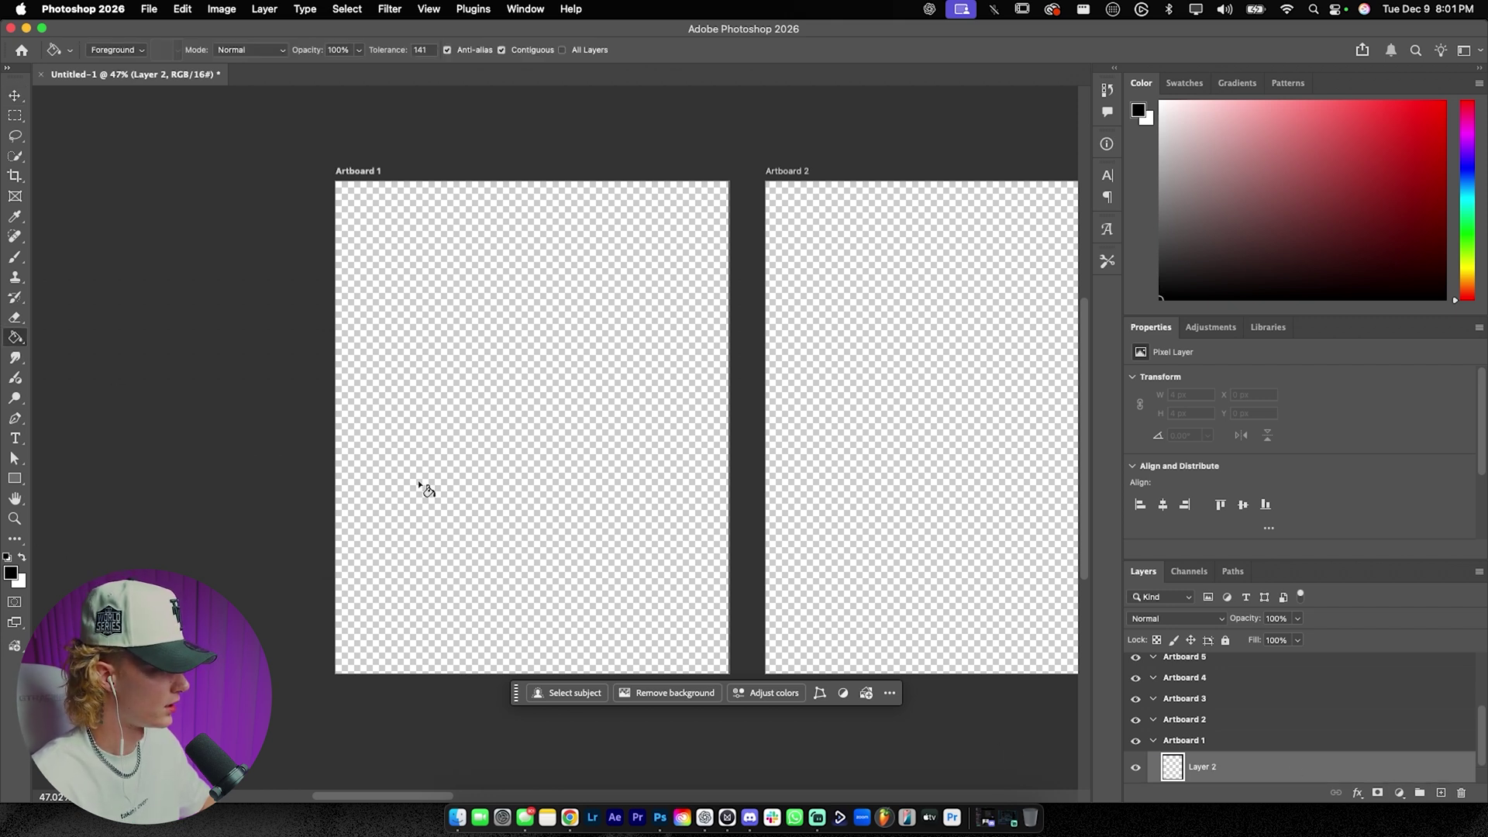
{"action": "left_click", "coordinate": [545, 511]}
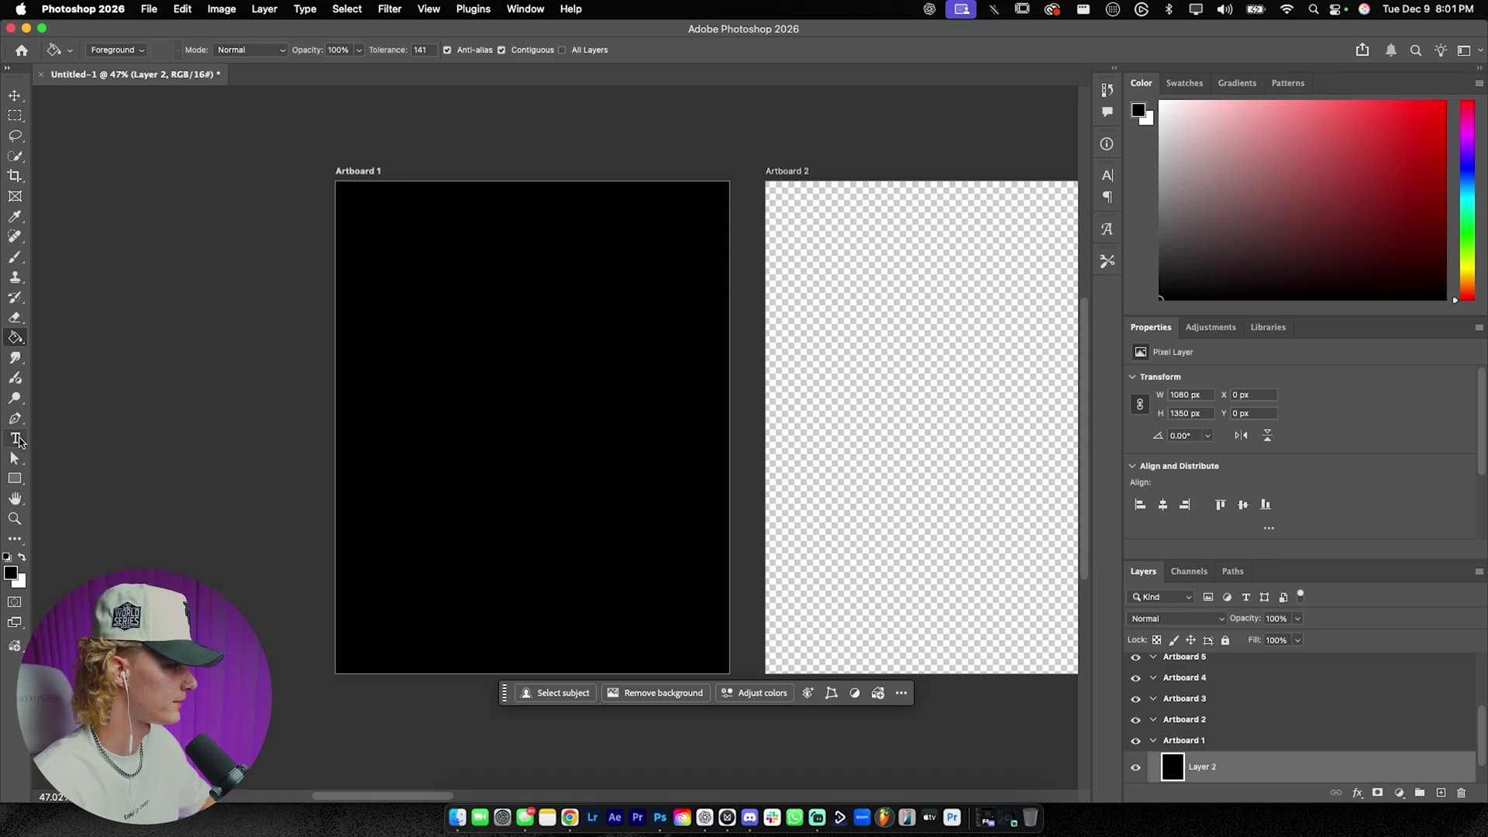
{"action": "left_click", "coordinate": [16, 439]}
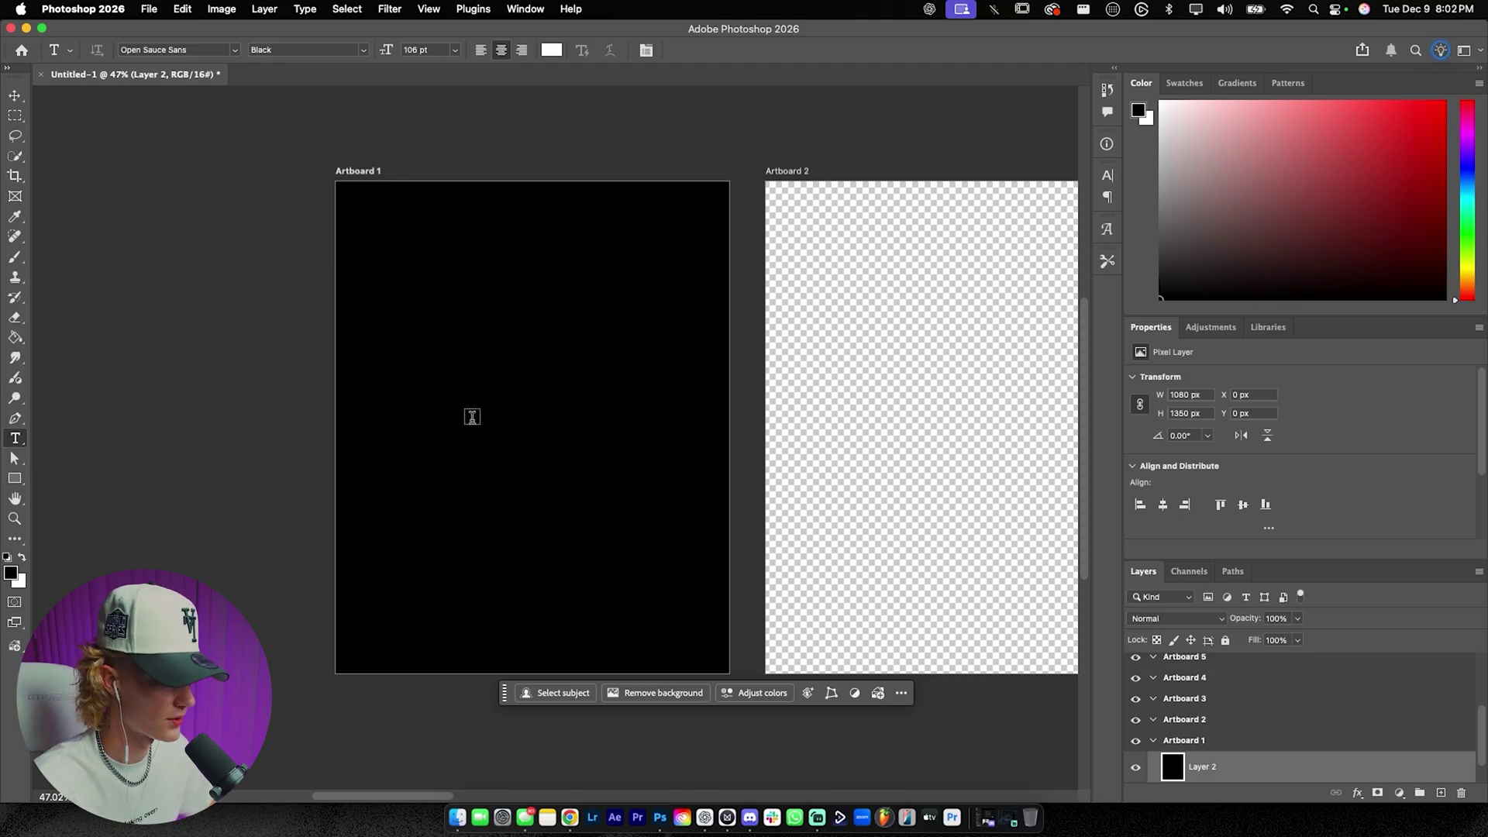
Step: Add a '5' text layer and a two-line 'b-roll / ideas' copy with smaller size and tighter leading
{"action": "left_click", "coordinate": [472, 416]}
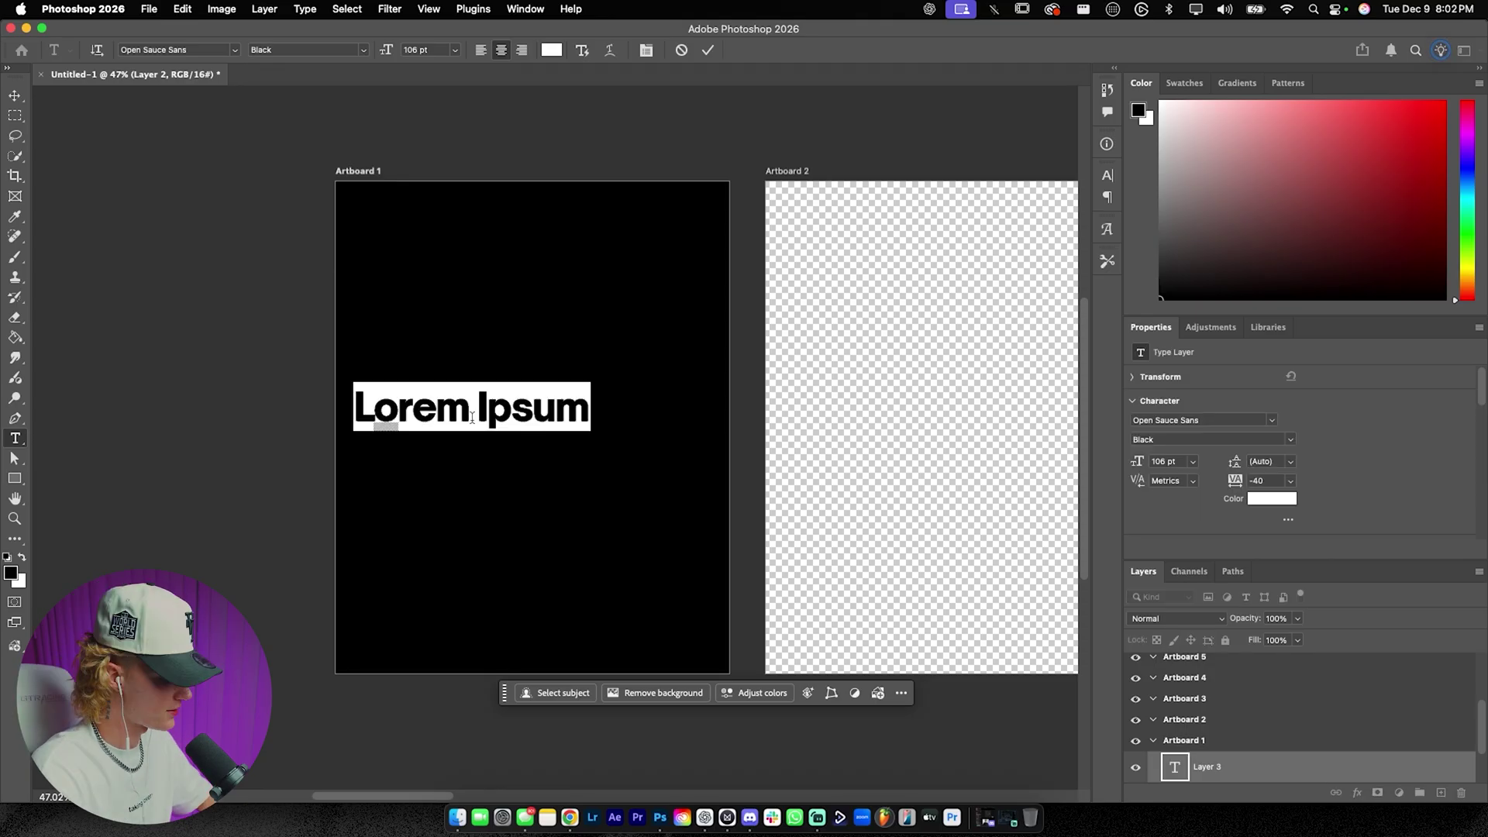
{"action": "type", "text": "5"}
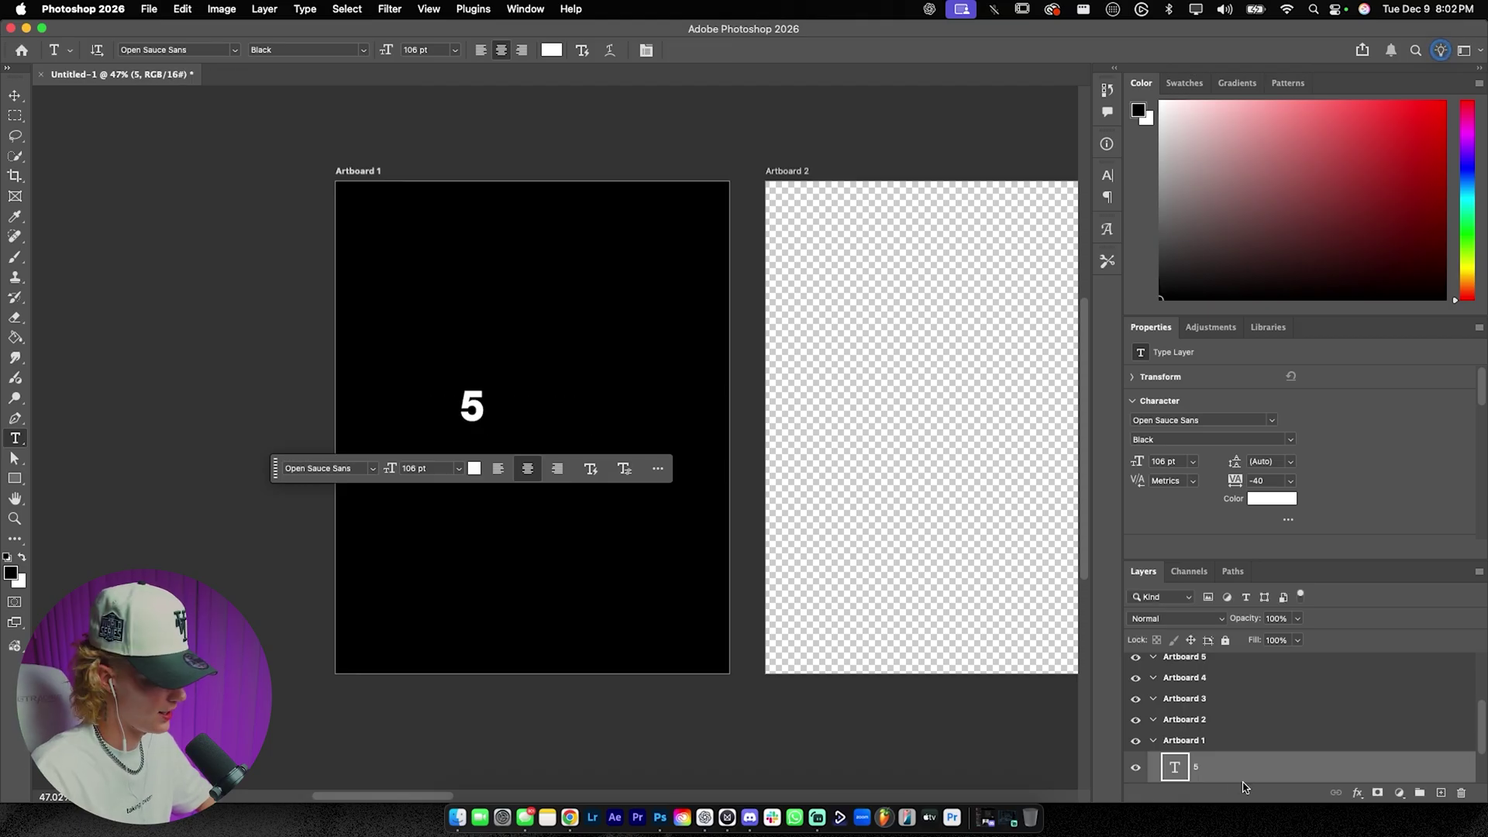
{"action": "double_click", "coordinate": [1176, 770]}
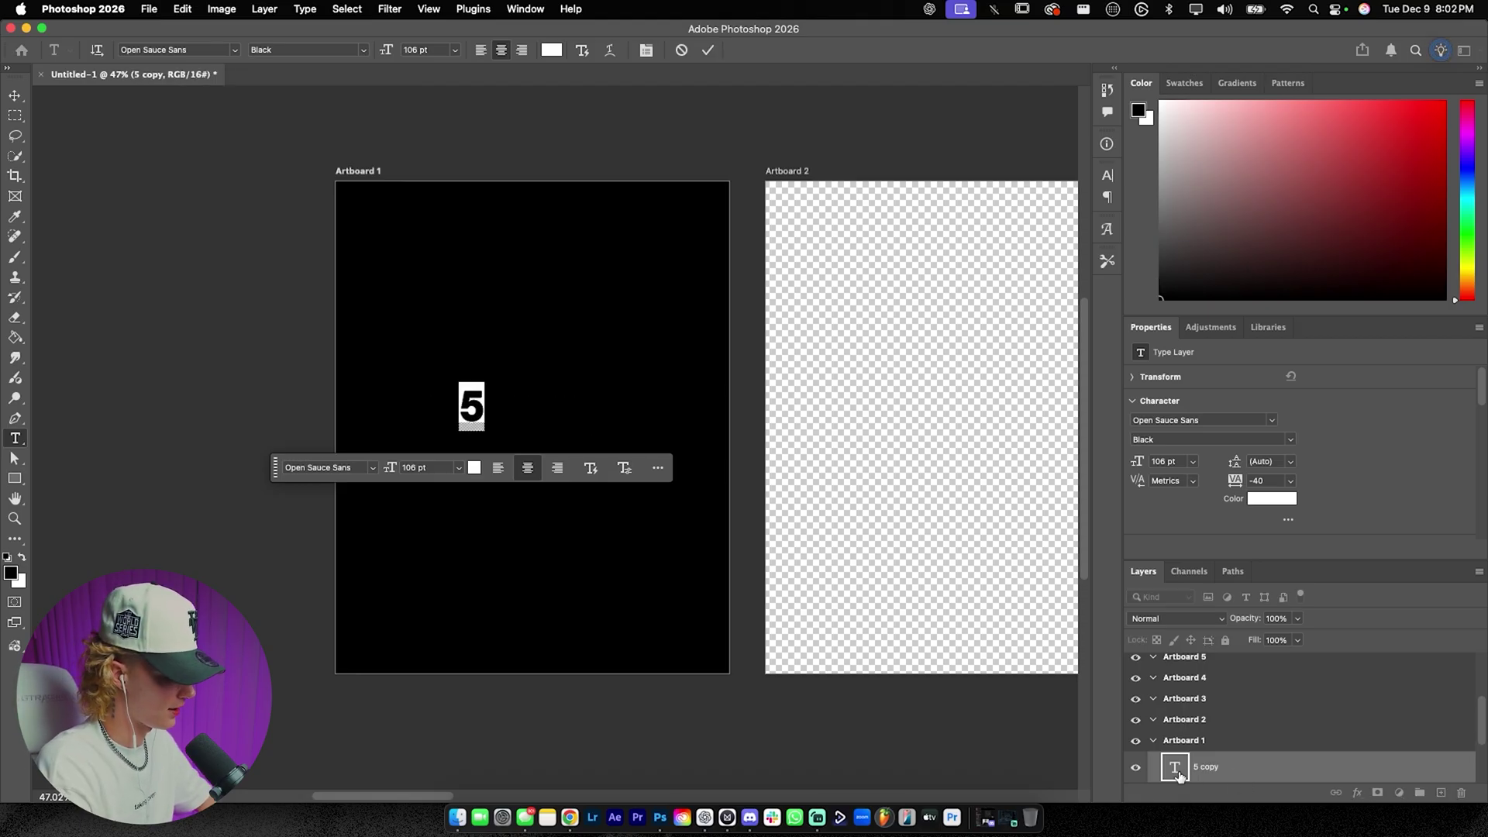
{"action": "type", "text": "b-roll"}
{"action": "key", "text": "Return"}
{"action": "type", "text": "ideas"}
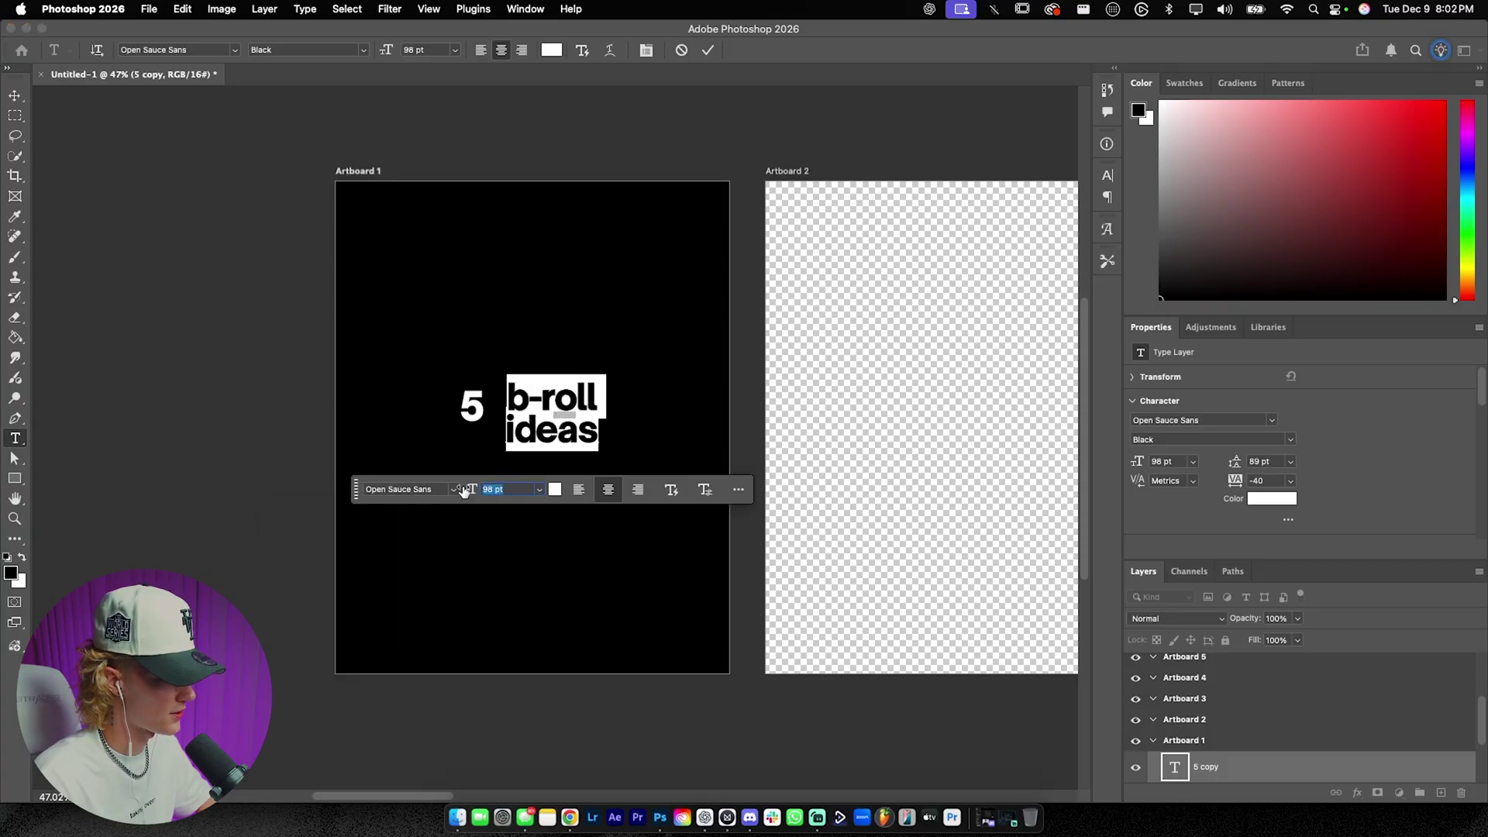
{"action": "left_click_drag", "start_coordinate": [468, 490], "coordinate": [542, 485]}
{"action": "left_click_drag", "start_coordinate": [1235, 468], "coordinate": [1214, 463]}
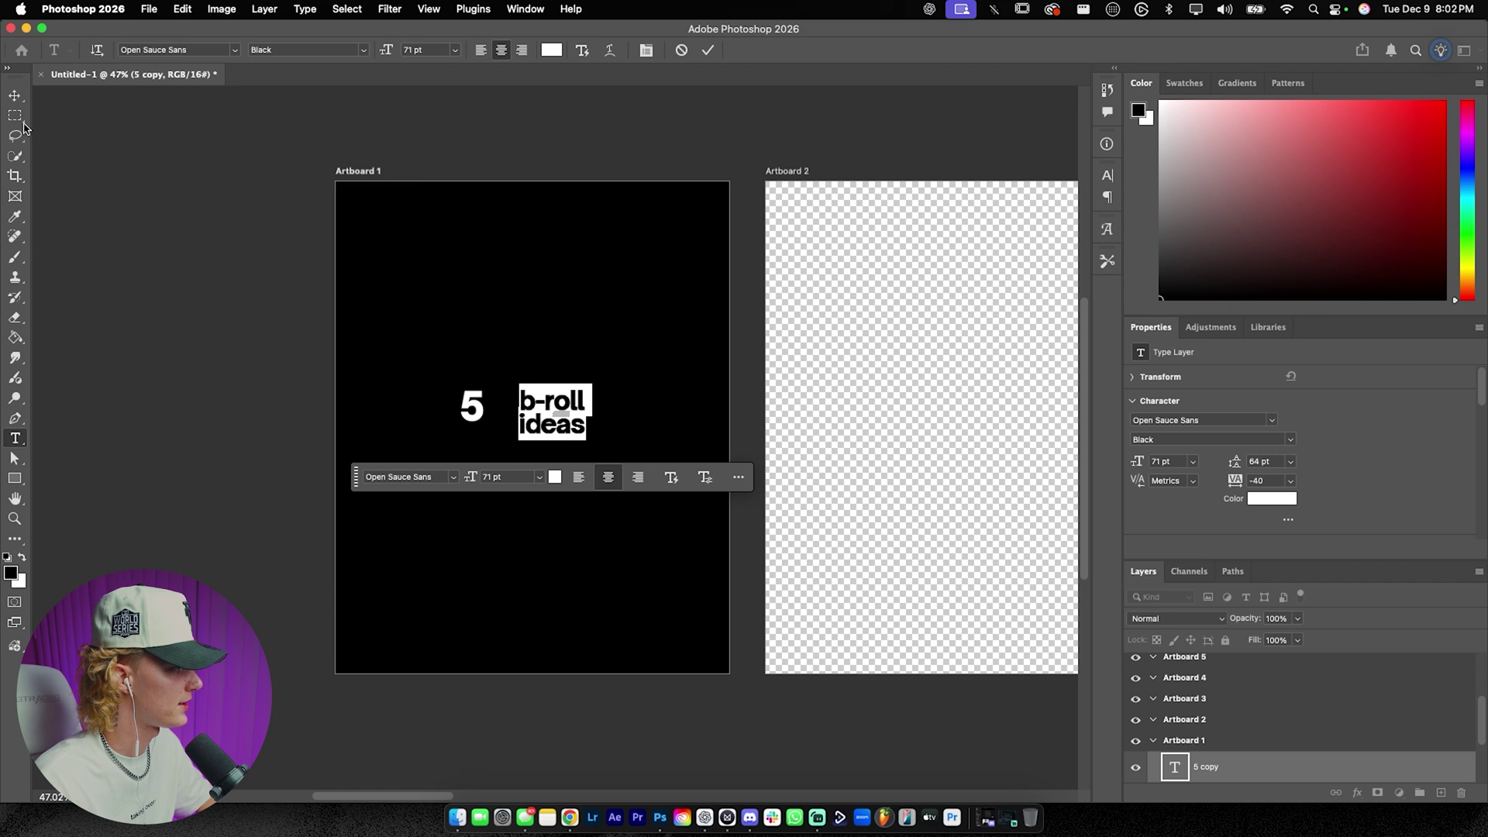
Step: Enlarge the 5, place it beside the b-roll ideas title and centre both on the artboard
{"action": "left_click", "coordinate": [14, 95]}
{"action": "left_click_drag", "start_coordinate": [544, 421], "coordinate": [512, 413]}
{"action": "scroll", "coordinate": [482, 400], "scroll_direction": "up", "scroll_amount": 10}
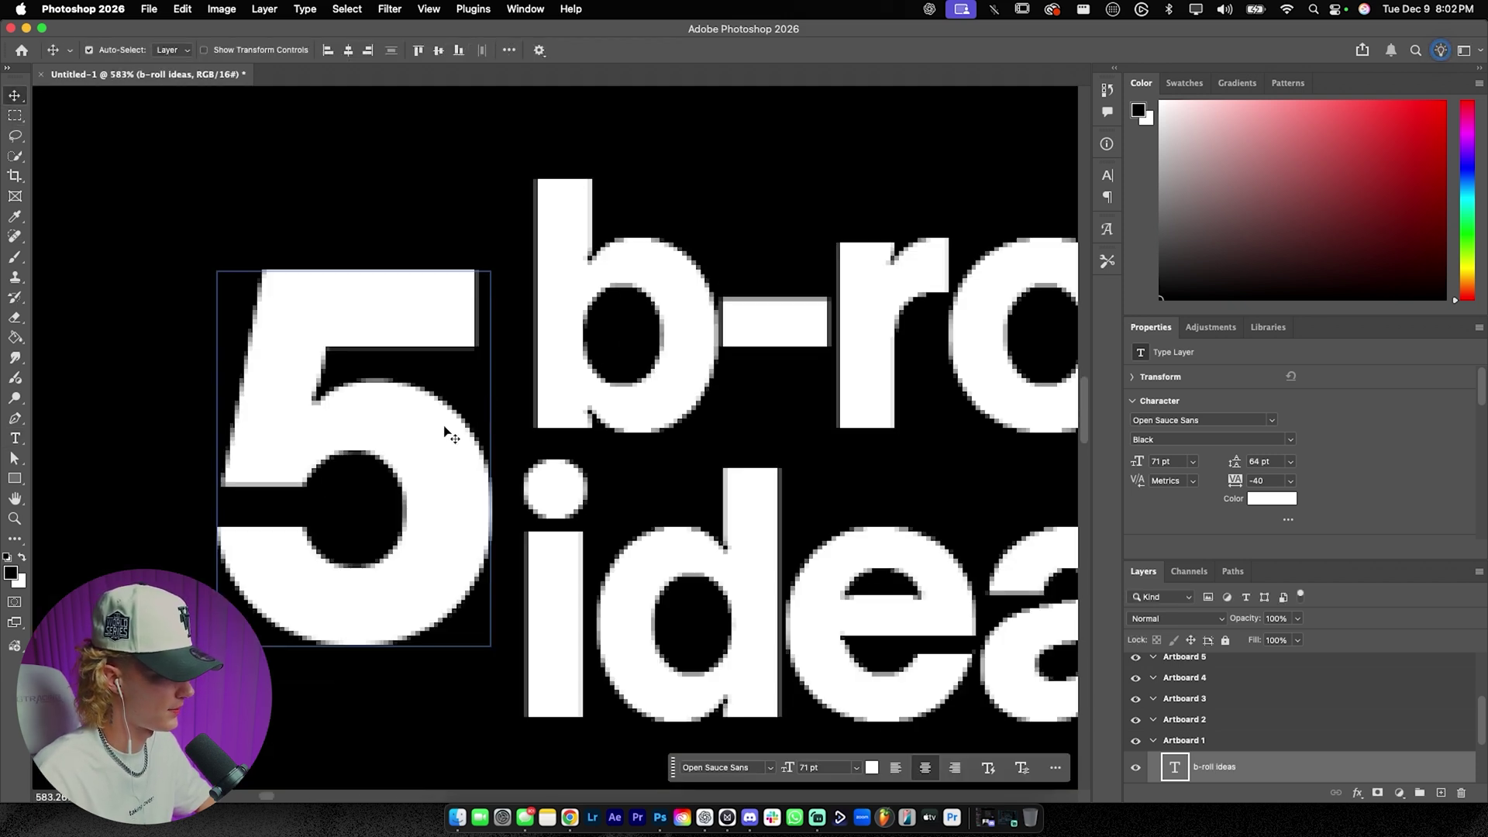
{"action": "left_click", "coordinate": [447, 432]}
{"action": "scroll", "coordinate": [447, 432], "scroll_direction": "down", "scroll_amount": 10}
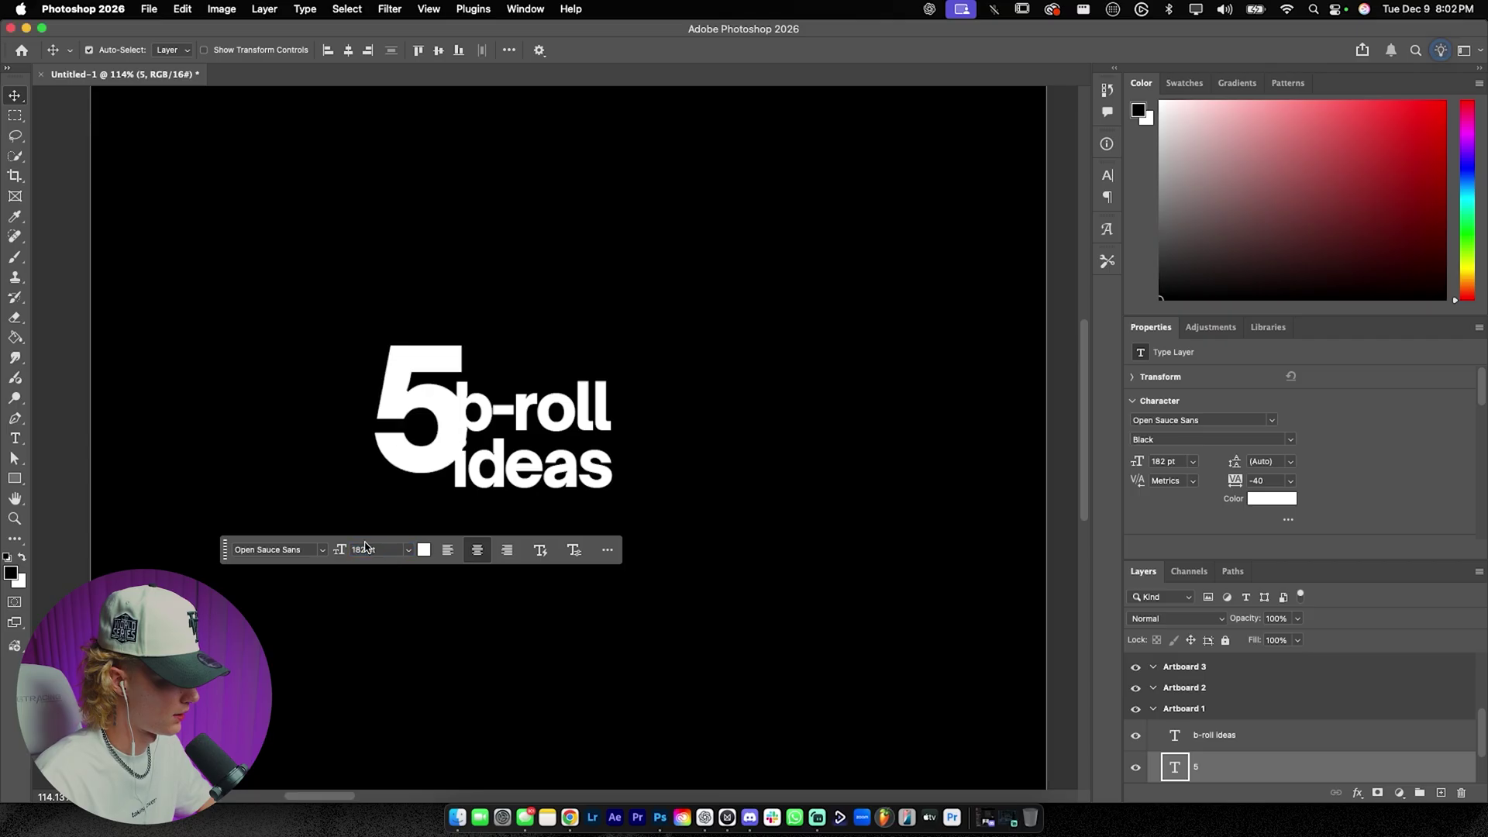
{"action": "left_click_drag", "start_coordinate": [444, 408], "coordinate": [419, 413]}
{"action": "left_click", "coordinate": [604, 475]}
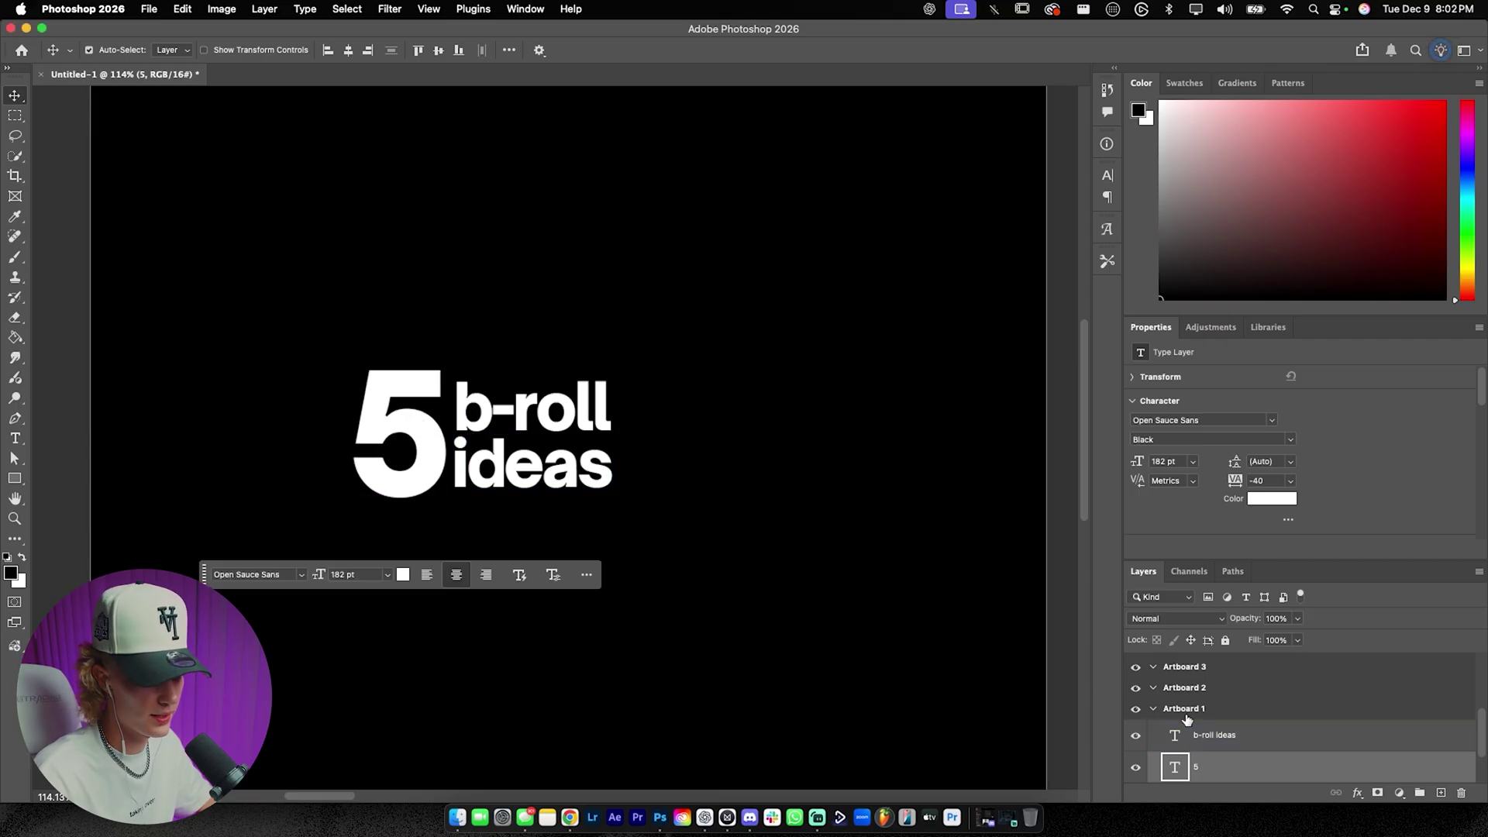
{"action": "left_click", "coordinate": [1241, 766], "text": "shift"}
{"action": "key", "text": "super+t"}
{"action": "left_click_drag", "start_coordinate": [549, 462], "coordinate": [589, 470]}
{"action": "scroll", "coordinate": [587, 447], "scroll_direction": "down", "scroll_amount": 5}
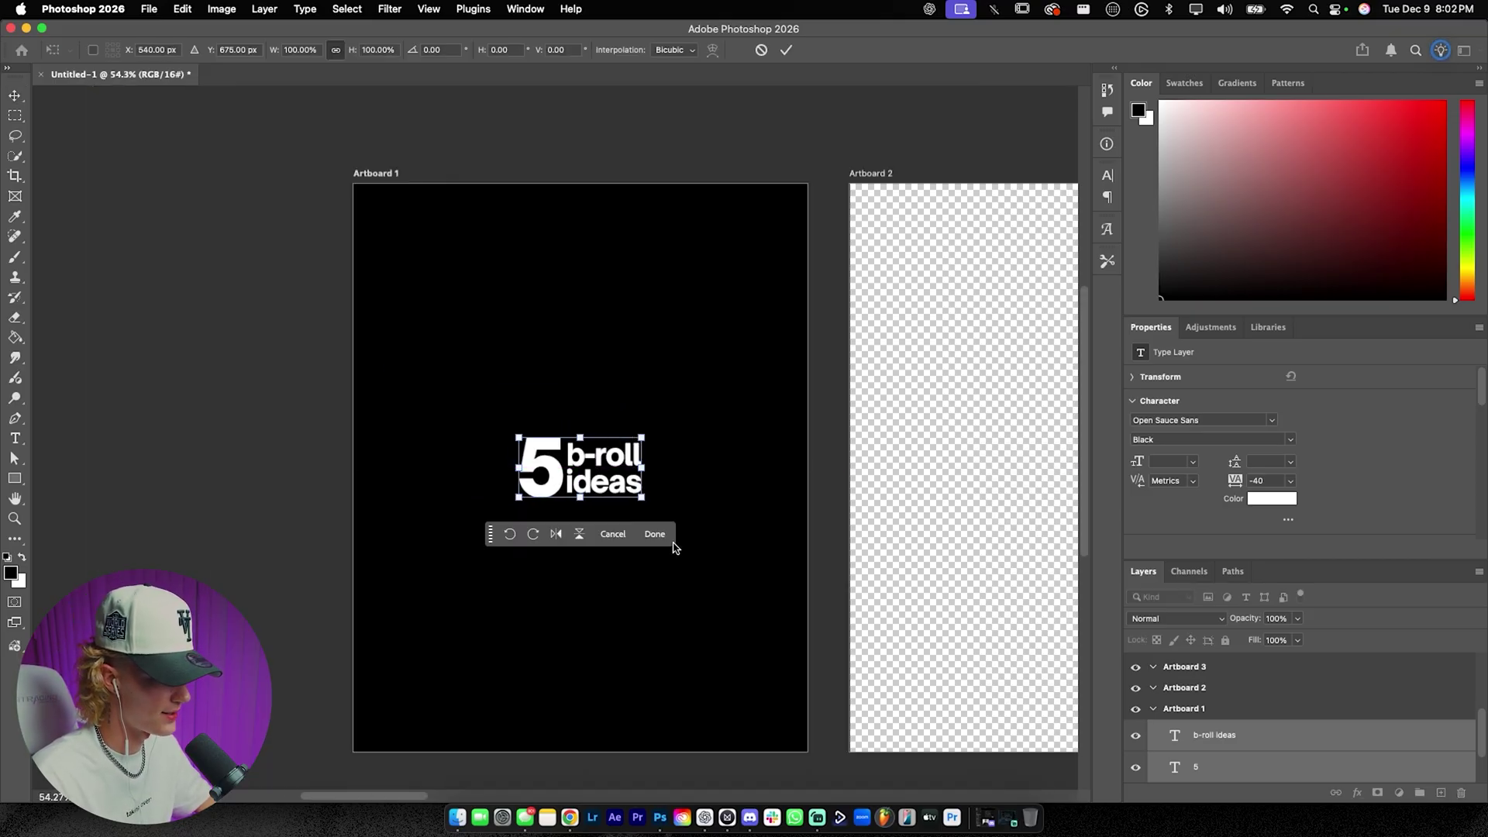
{"action": "left_click", "coordinate": [676, 541]}
Step: Duplicate the title as '(save for later)' at 26 pt, centred below it
{"action": "left_click", "coordinate": [1263, 746]}
{"action": "key", "text": "super+j"}
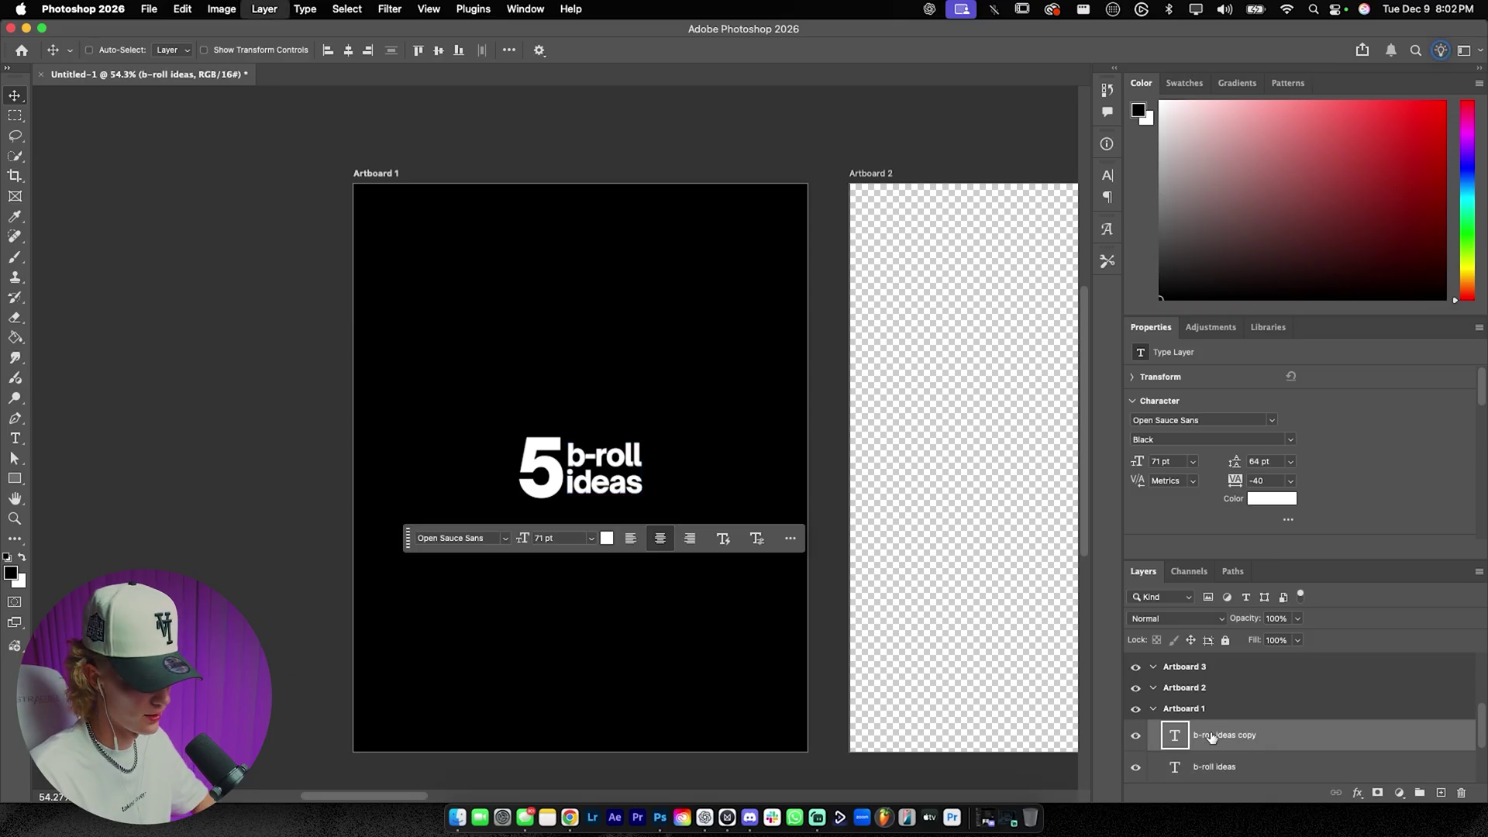
{"action": "left_click_drag", "start_coordinate": [624, 493], "coordinate": [626, 611]}
{"action": "double_click", "coordinate": [616, 599]}
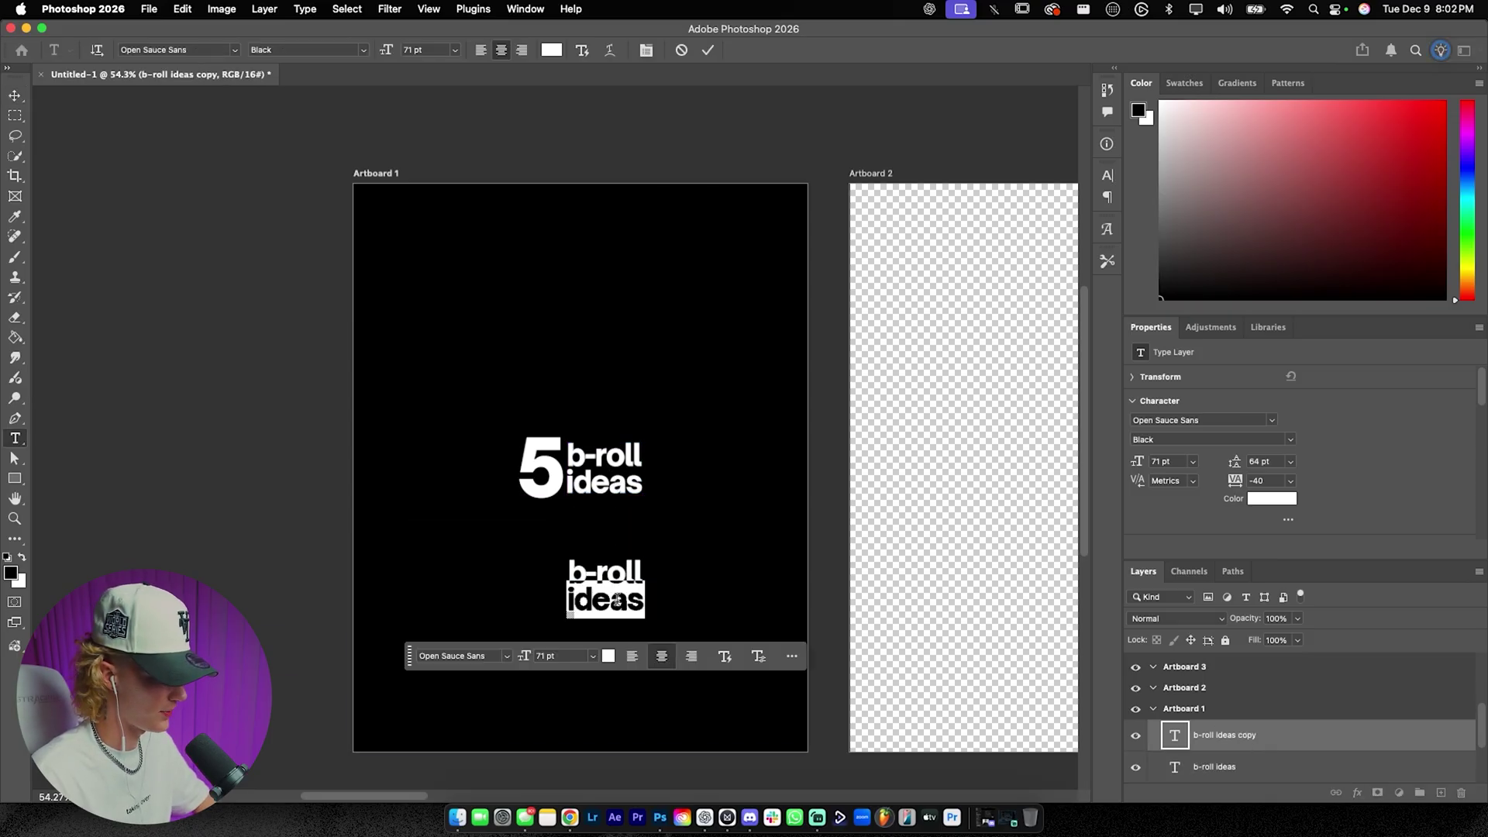
{"action": "key", "text": "super+a"}
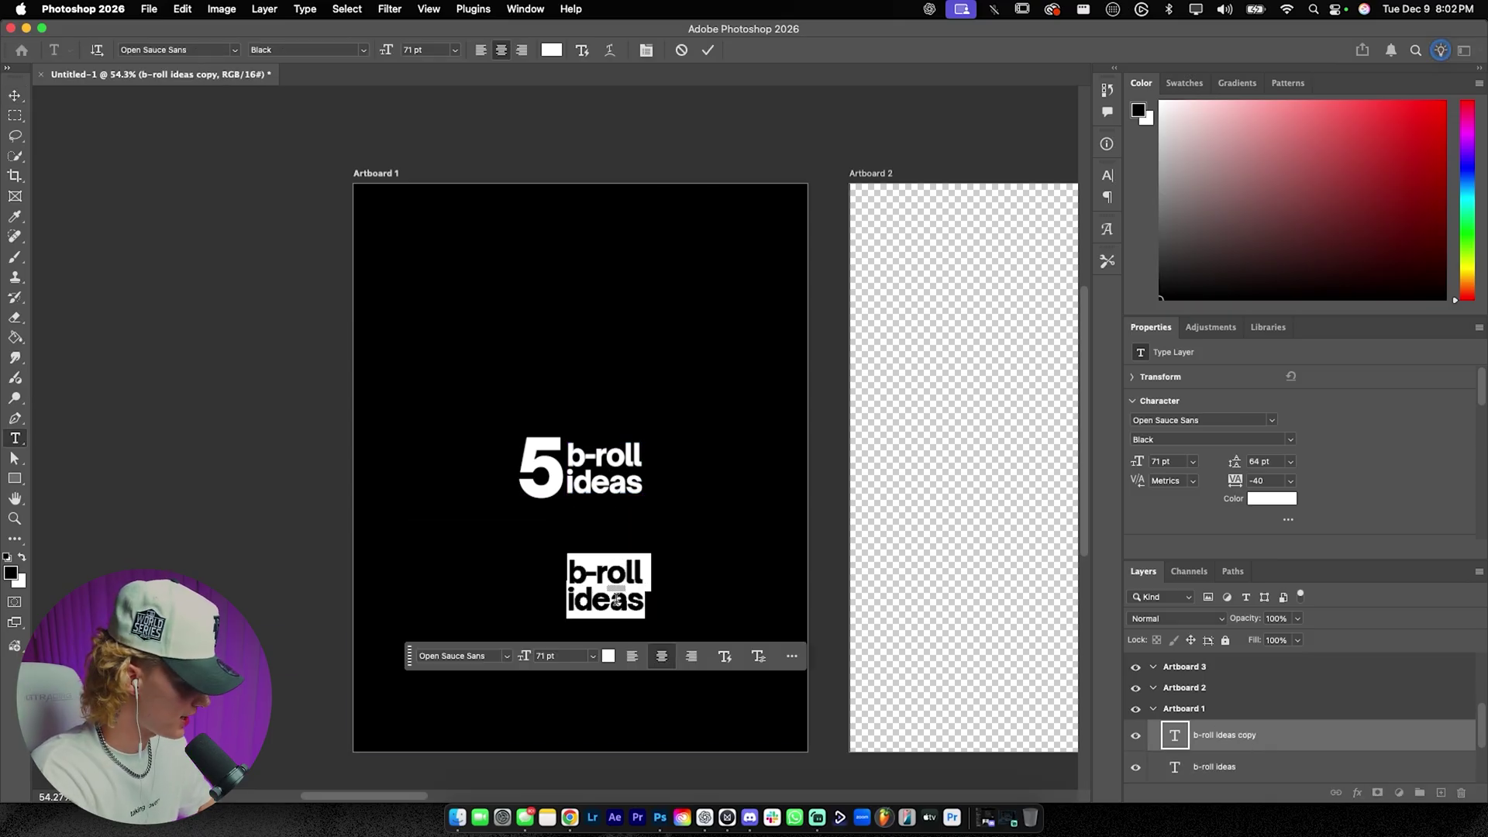
{"action": "type", "text": "(save f "}
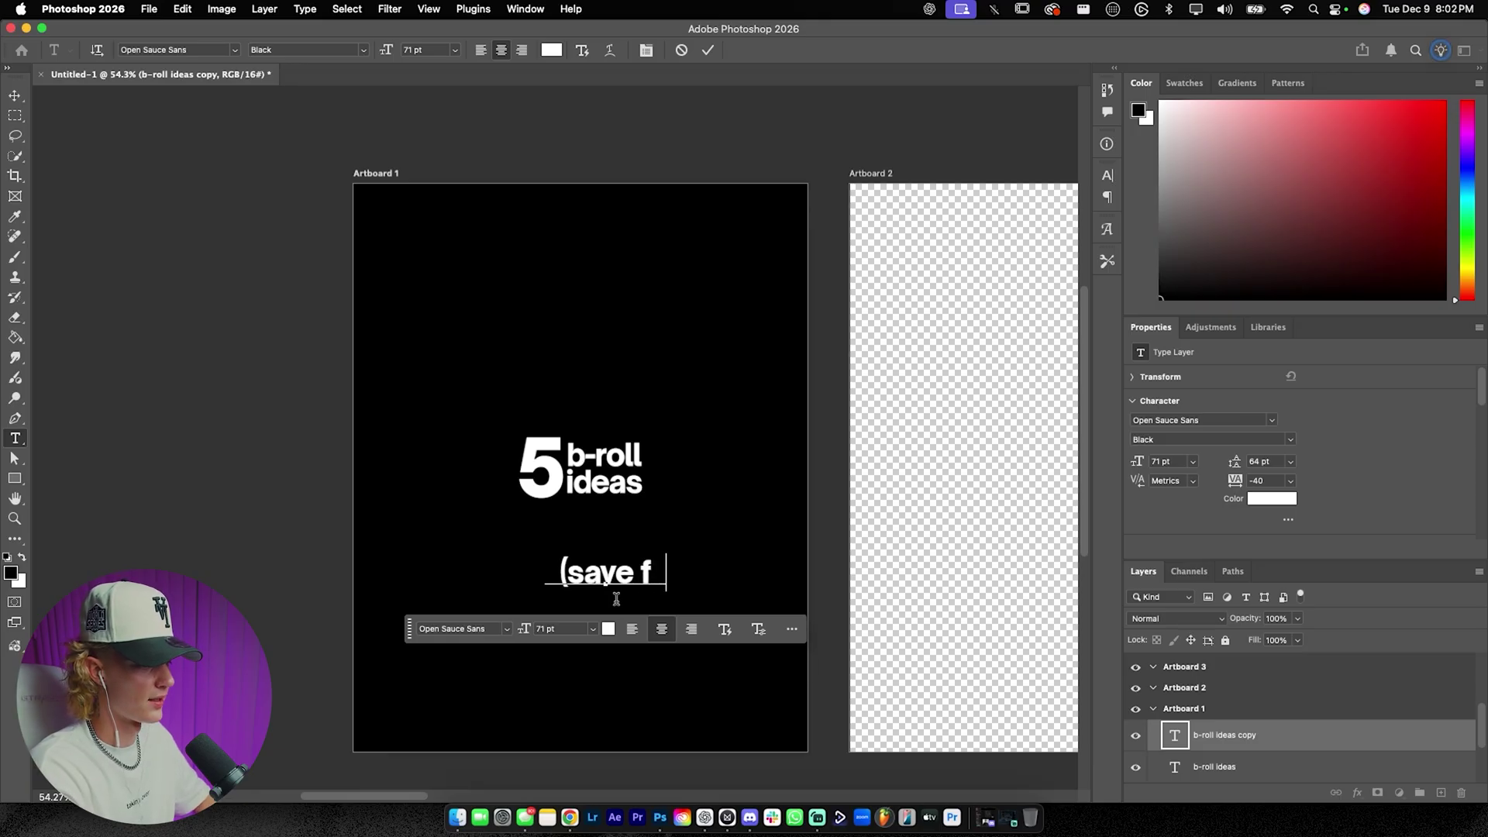
{"action": "type", "text": "or later)"}
{"action": "key", "text": "super+a"}
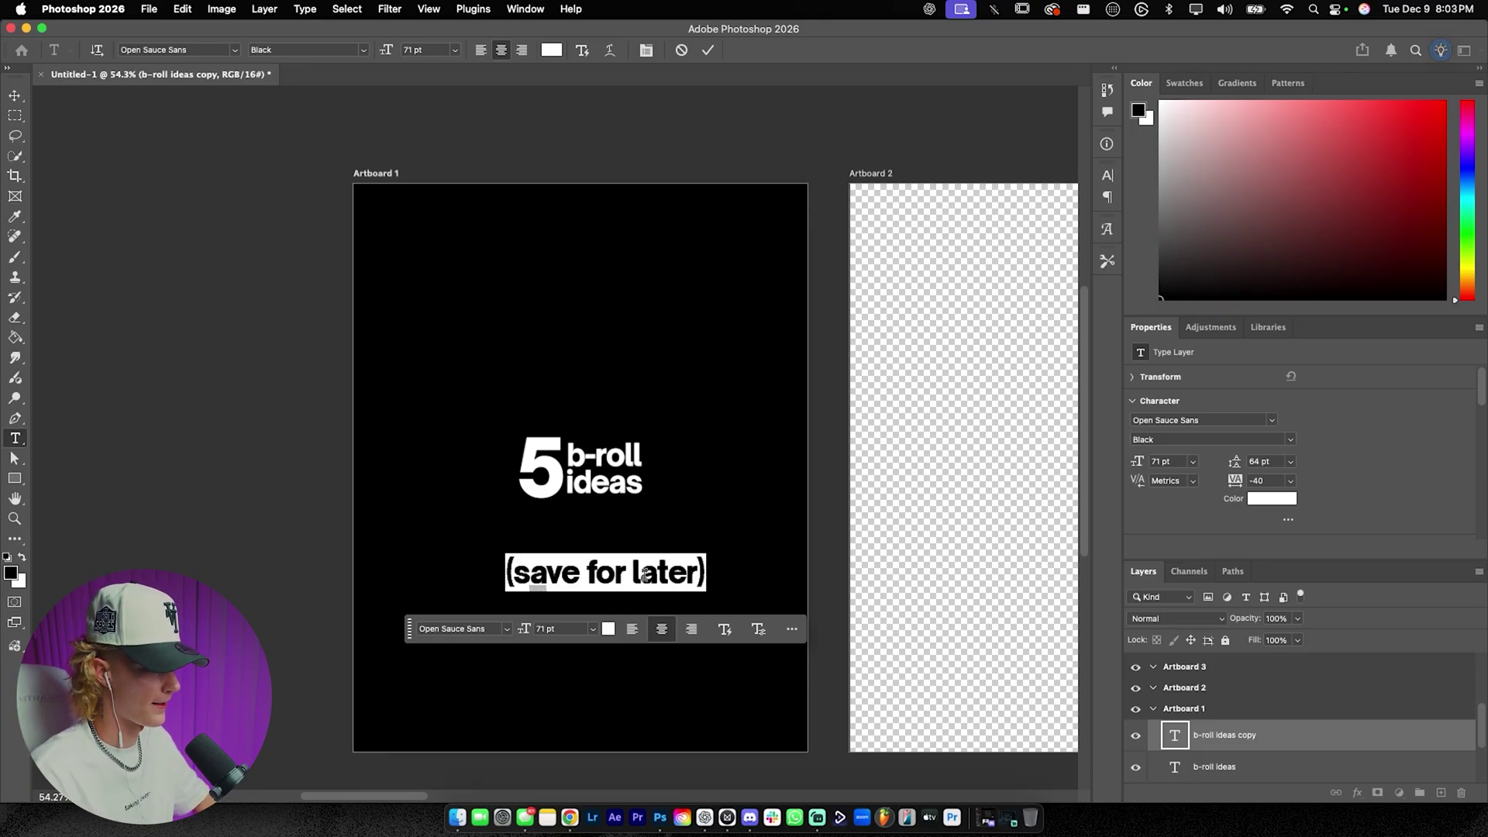
{"action": "left_click_drag", "start_coordinate": [522, 629], "coordinate": [487, 629]}
{"action": "left_click", "coordinate": [15, 95]}
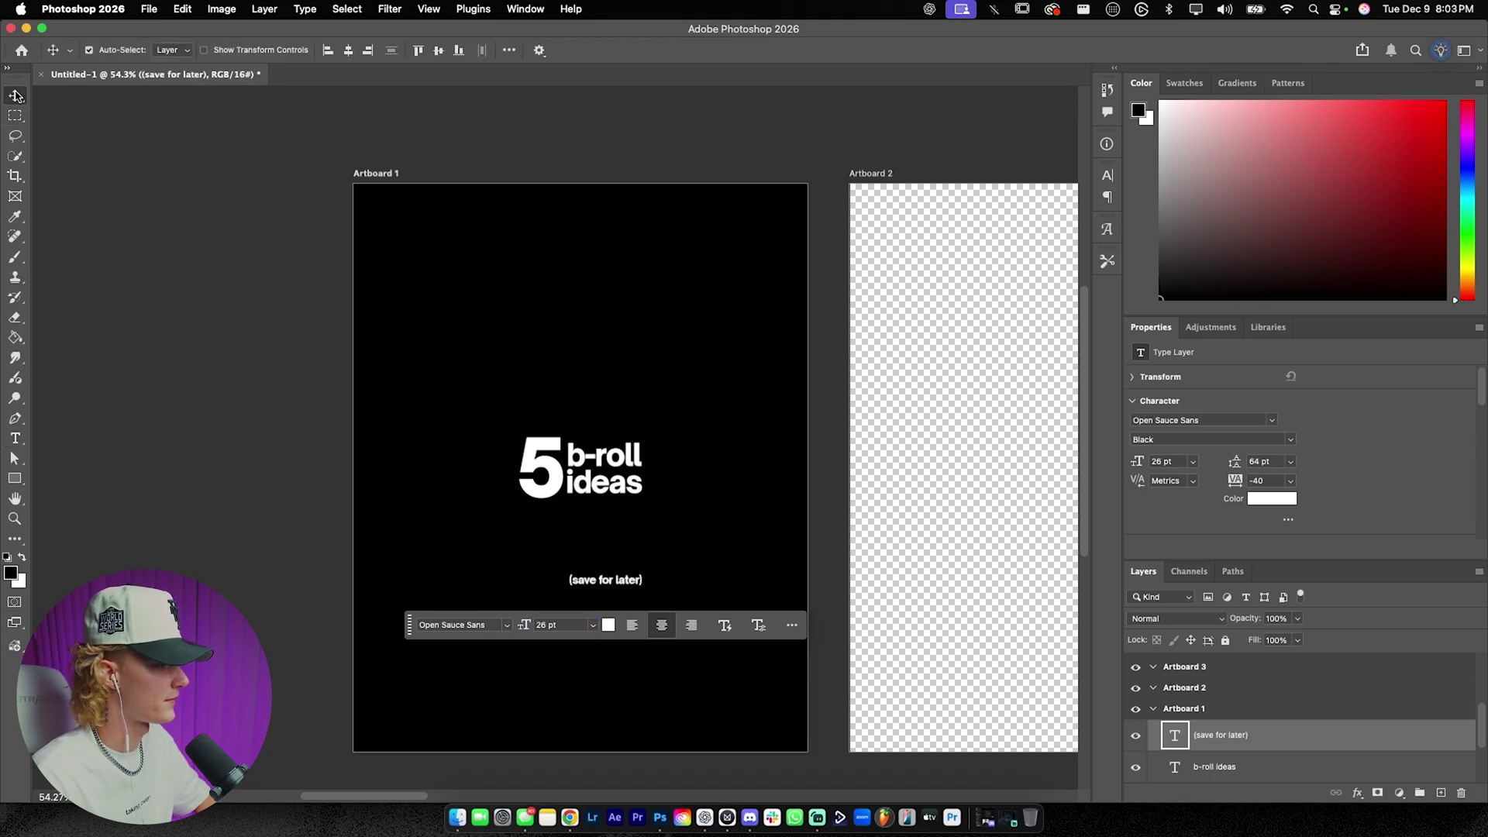
{"action": "left_click_drag", "start_coordinate": [602, 583], "coordinate": [577, 582]}
{"action": "left_click", "coordinate": [757, 737]}
{"action": "scroll", "coordinate": [708, 581], "scroll_direction": "down", "scroll_amount": 2}
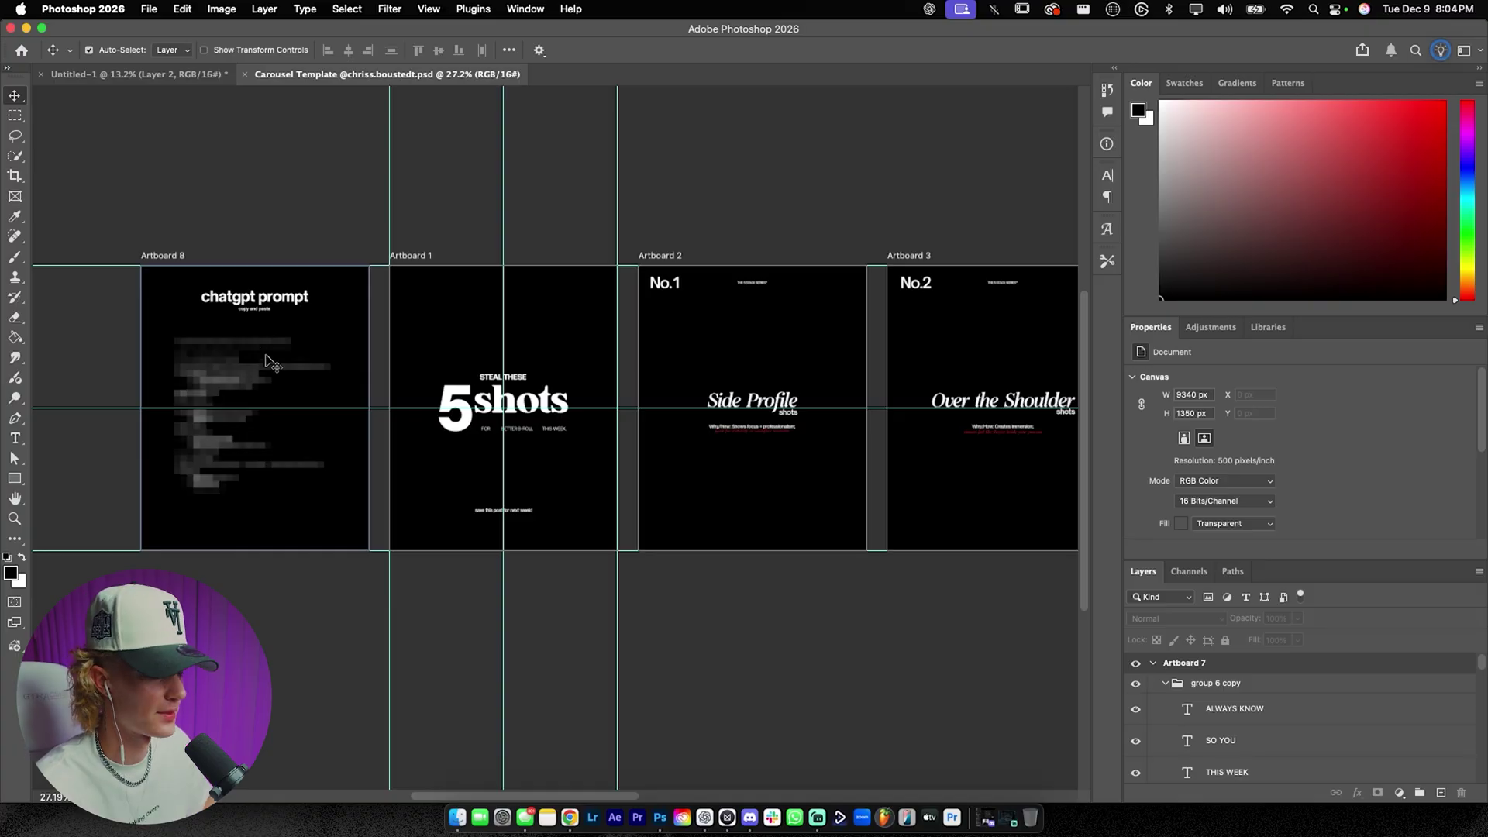
{"action": "scroll", "coordinate": [345, 460], "scroll_direction": "down", "scroll_amount": 3}
{"action": "scroll", "coordinate": [426, 481], "scroll_direction": "up", "scroll_amount": 2}
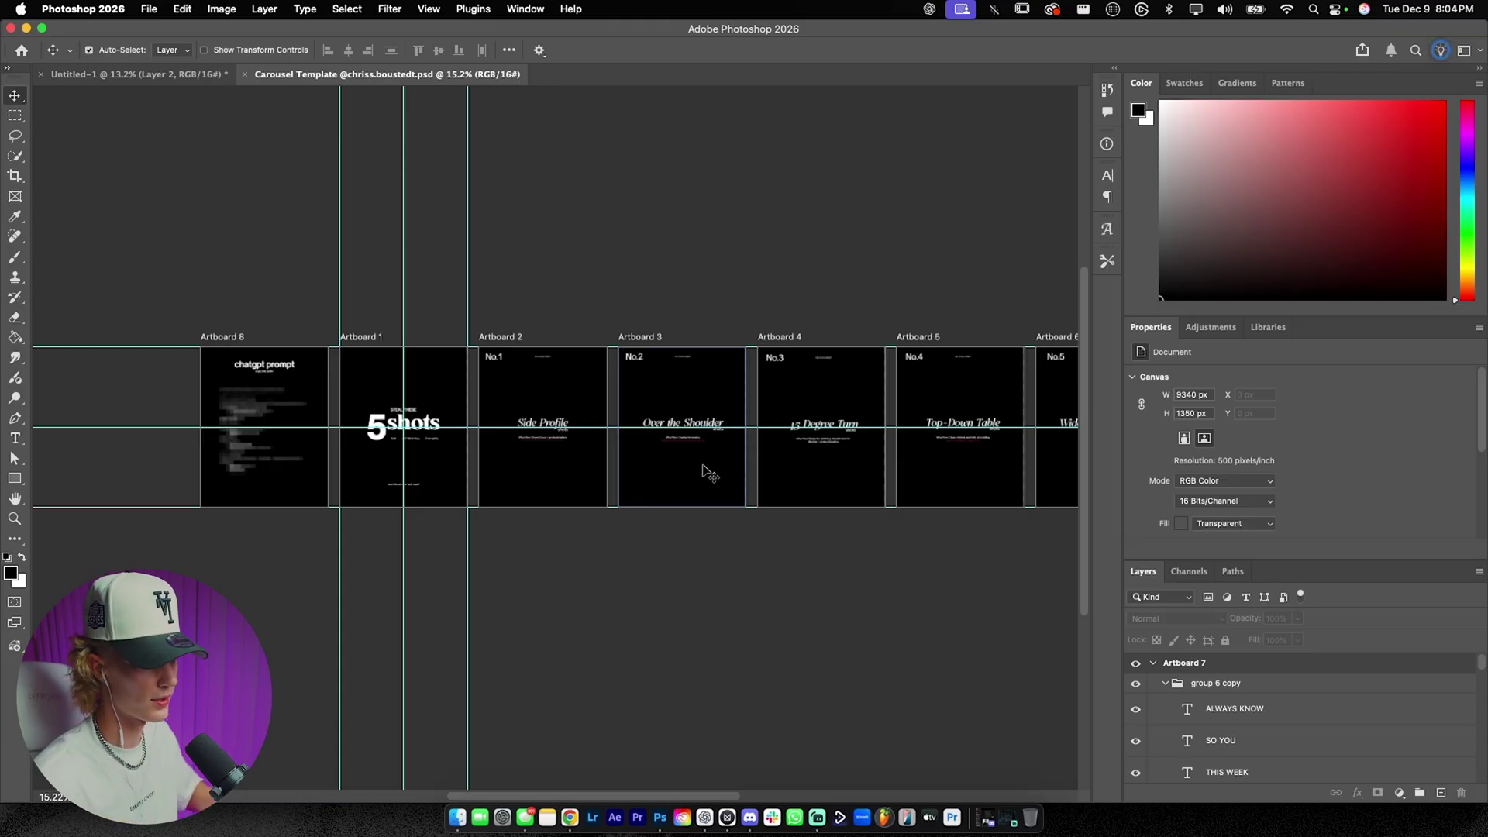
{"action": "scroll", "coordinate": [702, 470], "scroll_direction": "right", "scroll_amount": 3}
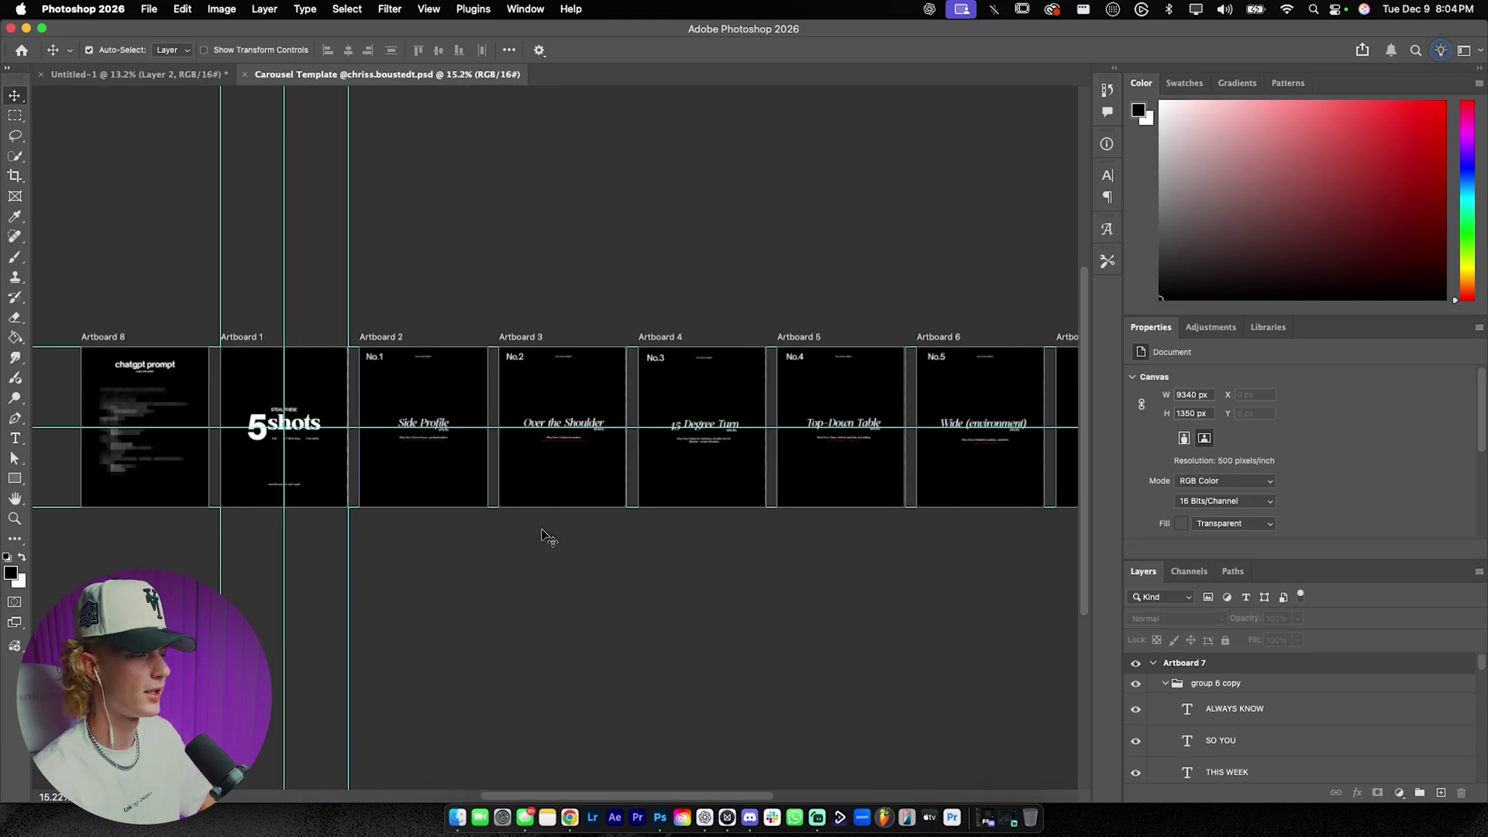
{"action": "scroll", "coordinate": [275, 490], "scroll_direction": "up", "scroll_amount": 3}
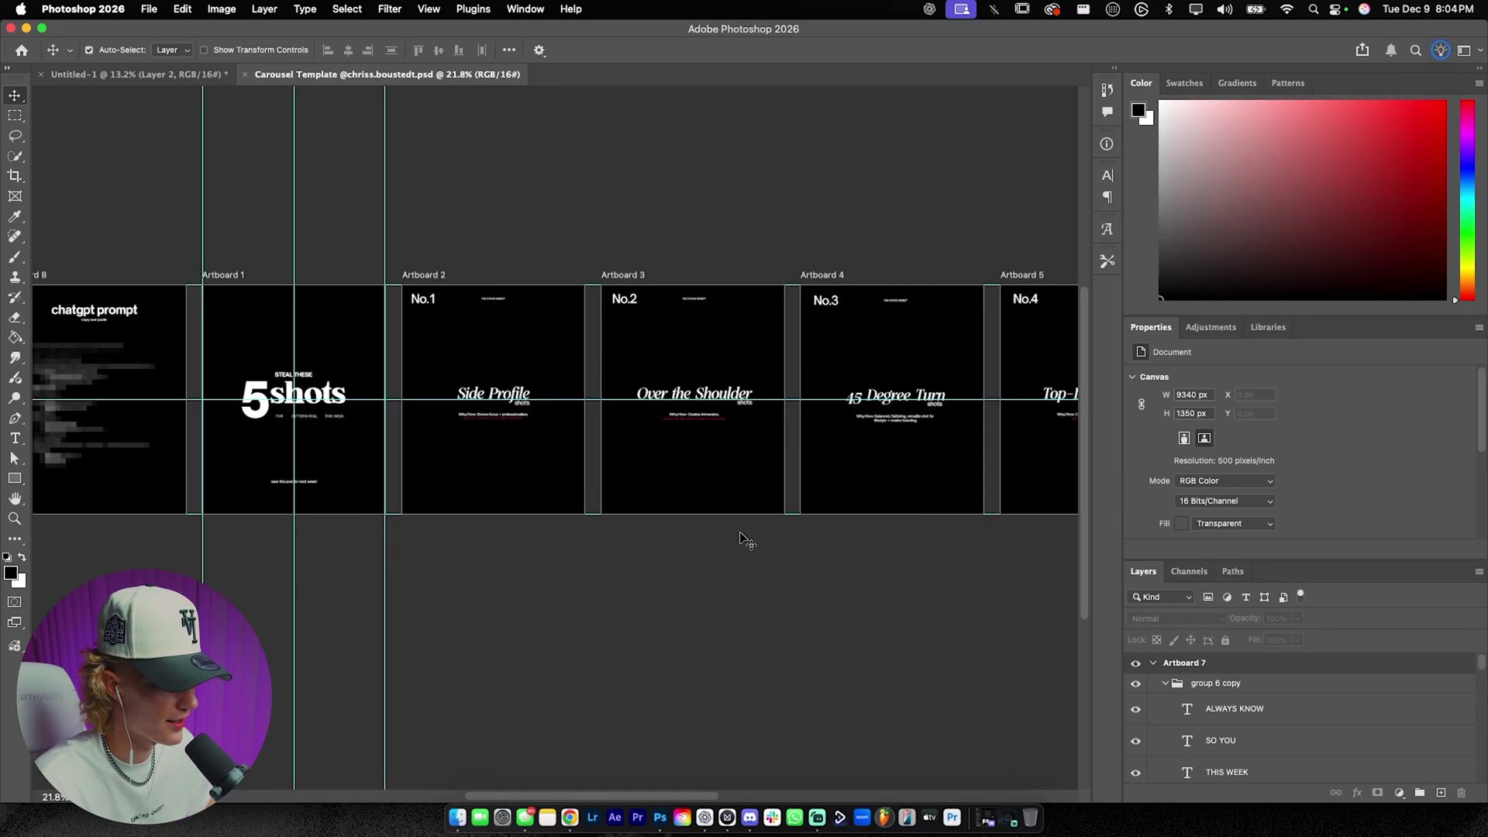
Step: Hide the black background layers of Artboards 1–4
{"action": "scroll", "coordinate": [952, 548], "scroll_direction": "down", "scroll_amount": 3}
{"action": "scroll", "coordinate": [970, 531], "scroll_direction": "right", "scroll_amount": 2}
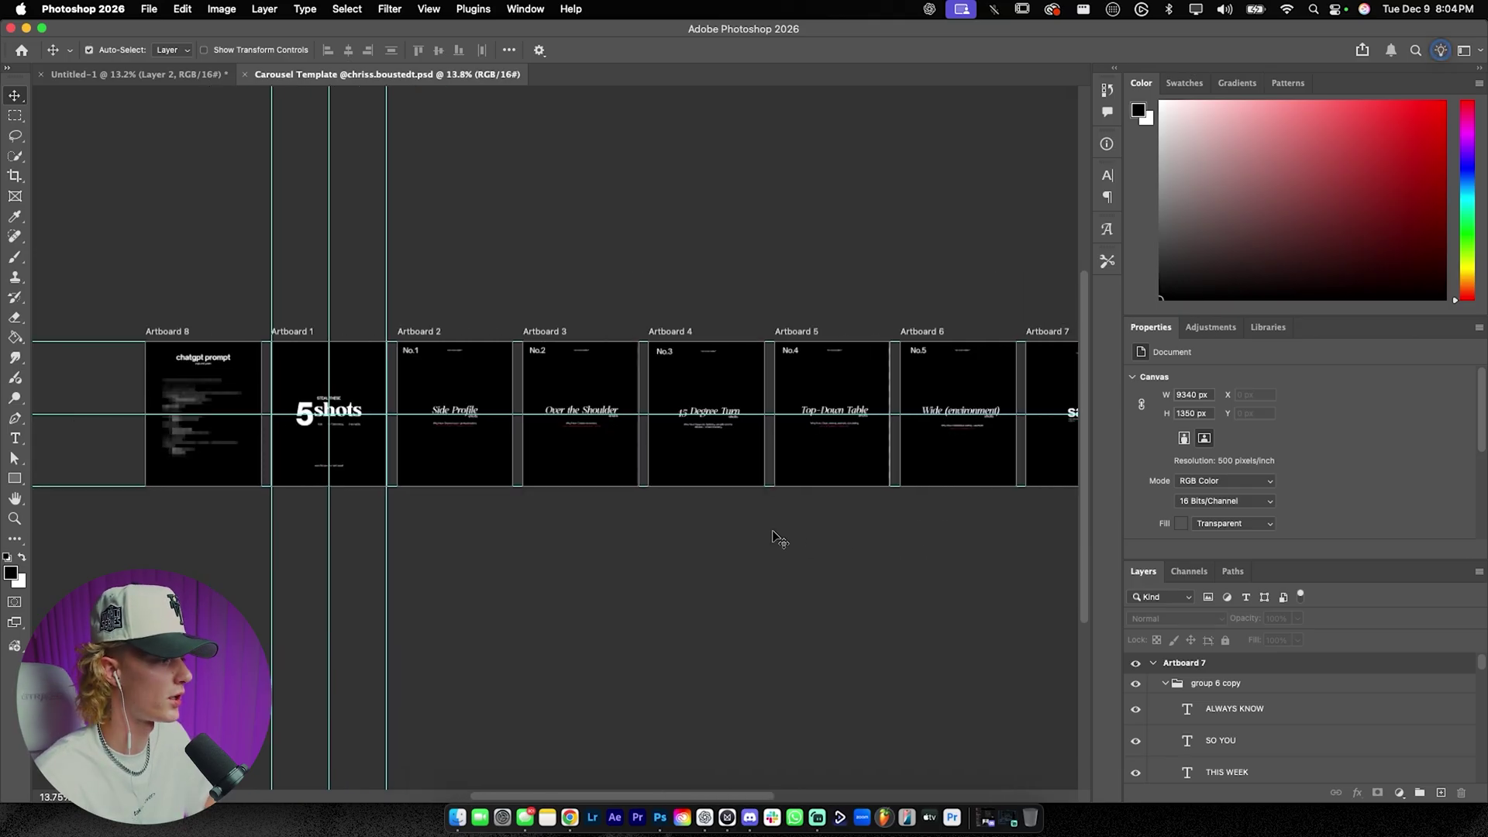
{"action": "scroll", "coordinate": [322, 457], "scroll_direction": "up", "scroll_amount": 2}
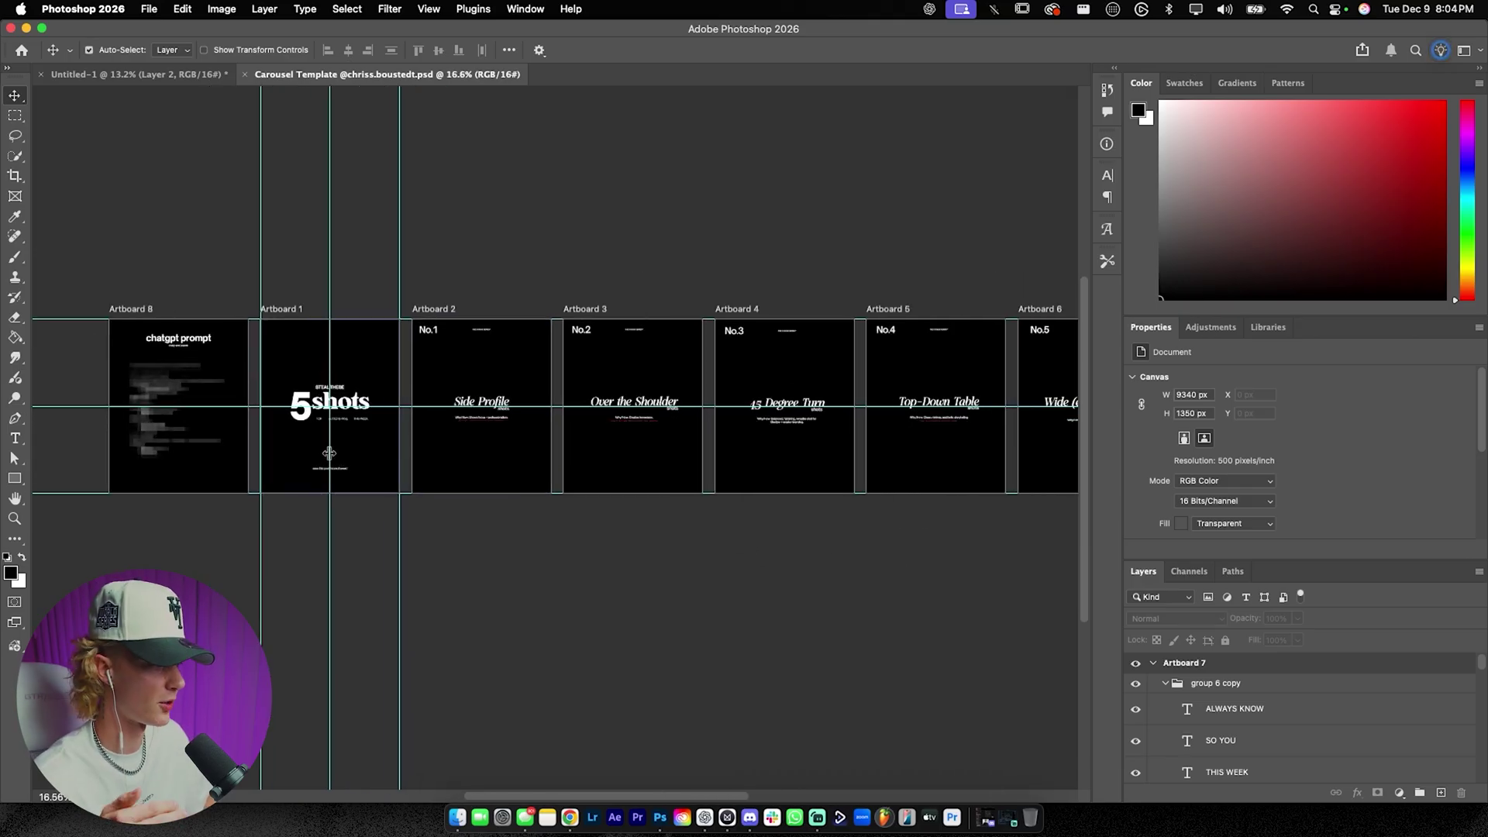
{"action": "scroll", "coordinate": [329, 453], "scroll_direction": "up", "scroll_amount": 2}
{"action": "left_click", "coordinate": [382, 448]}
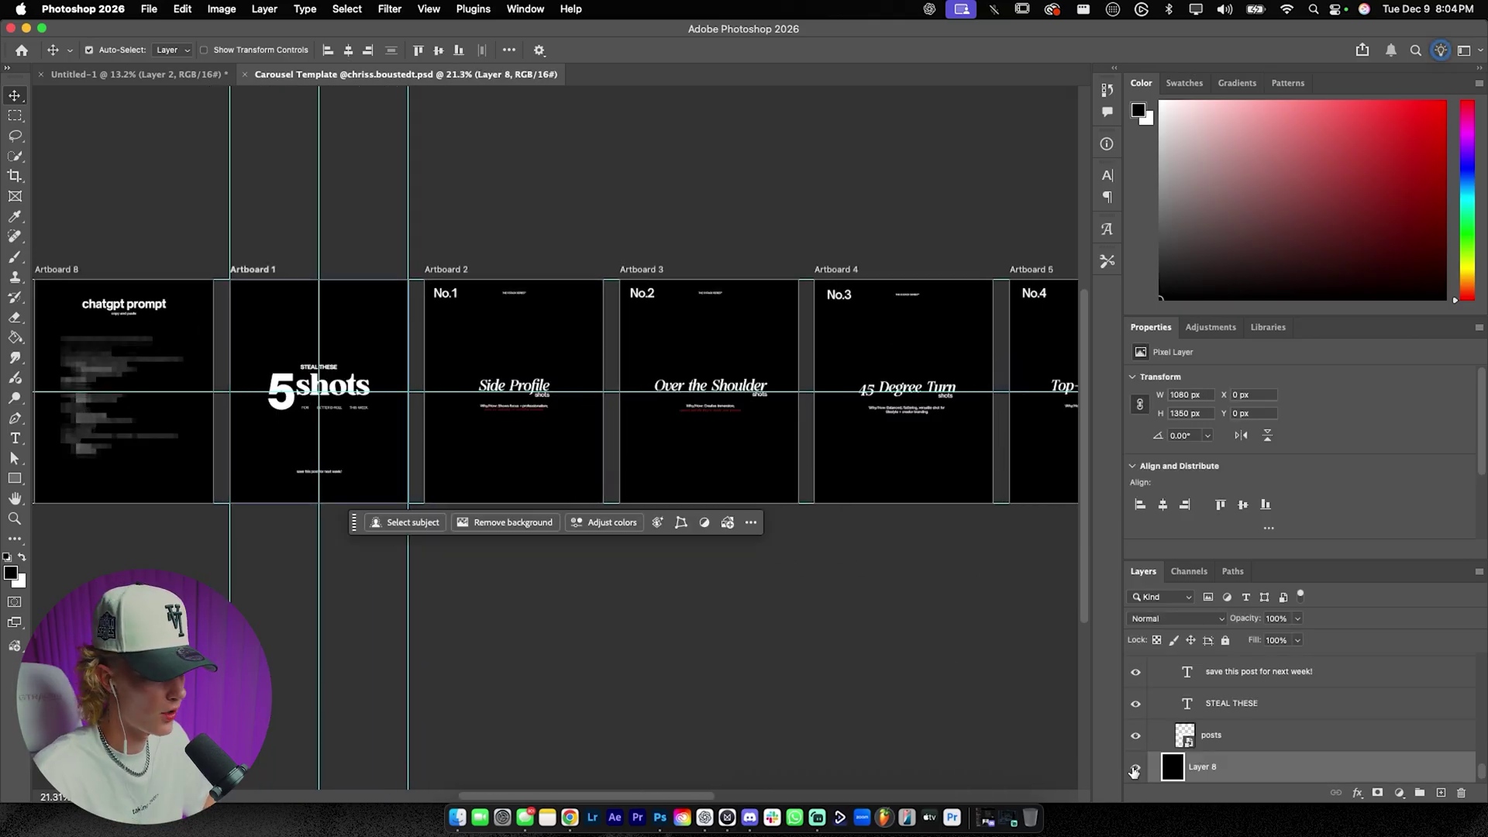
{"action": "key", "text": "super+comma"}
{"action": "left_click", "coordinate": [515, 469]}
{"action": "key", "text": "super+comma"}
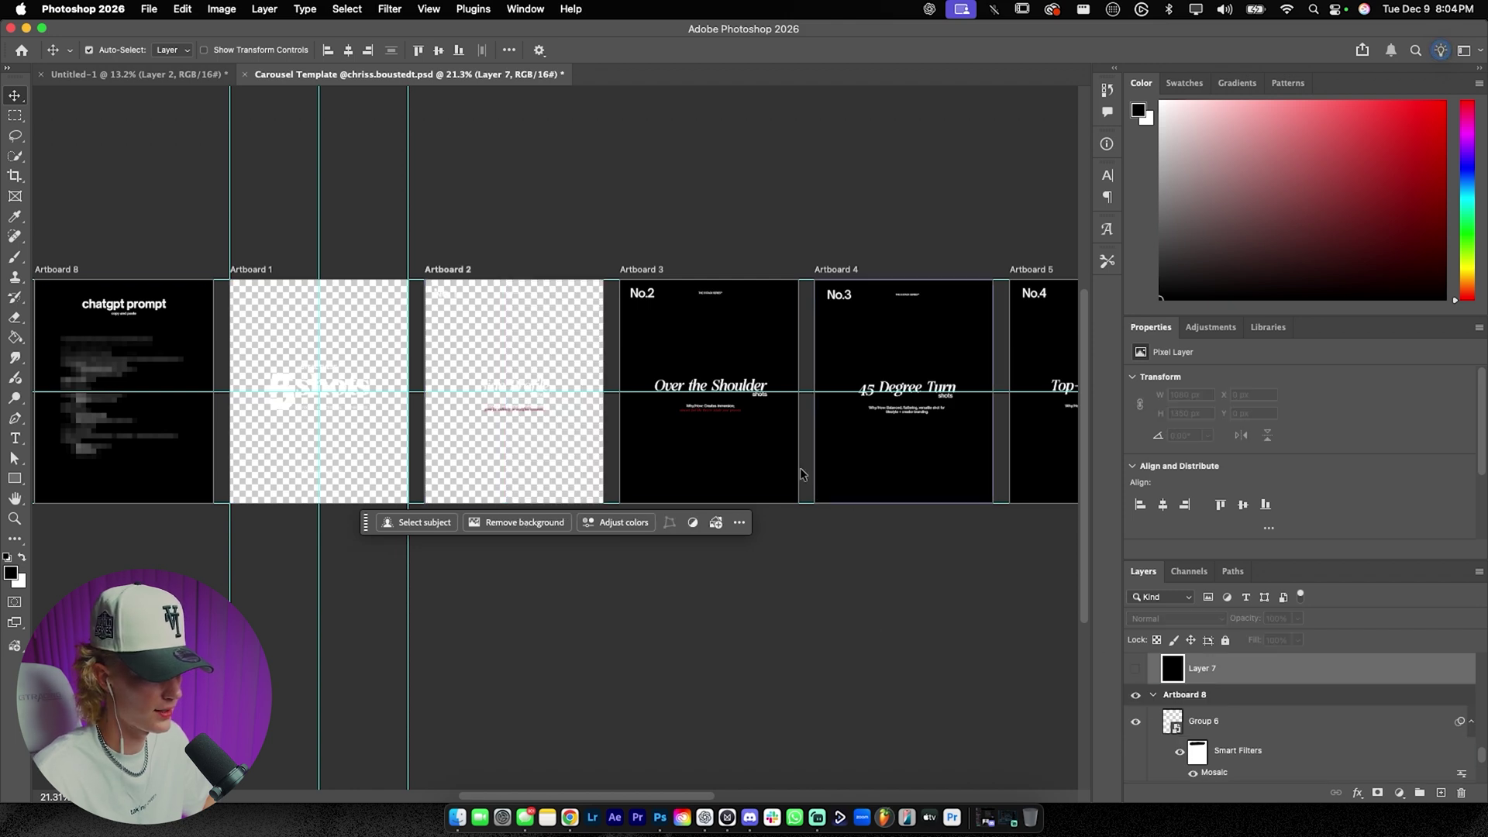
{"action": "left_click", "coordinate": [744, 465]}
{"action": "key", "text": "super+comma"}
{"action": "left_click", "coordinate": [941, 481]}
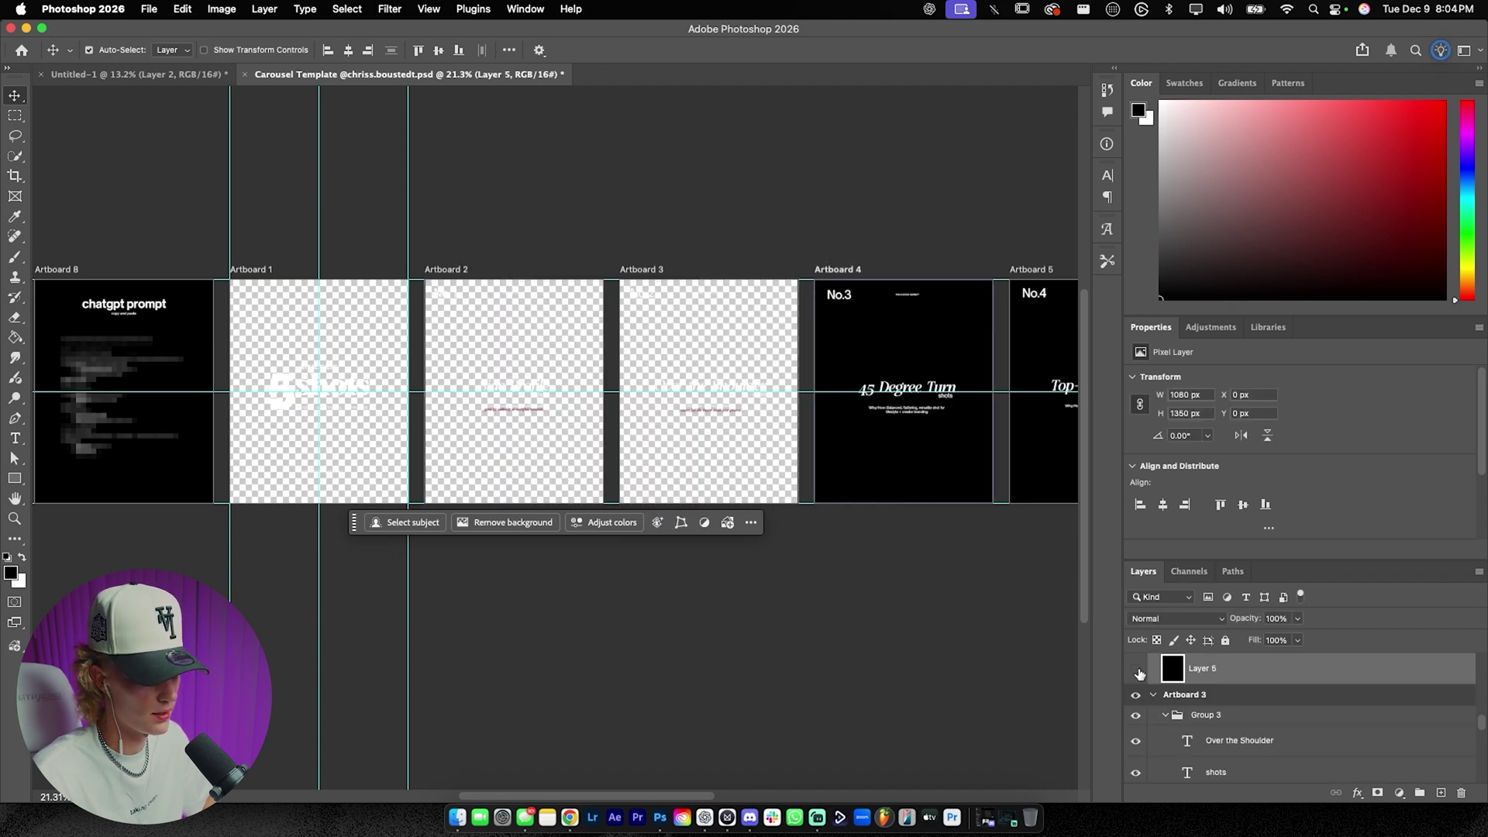
{"action": "key", "text": "super+comma"}
Step: Hide the black backgrounds of Artboards 5–7 and zoom out to show every artboard
{"action": "scroll", "coordinate": [883, 543], "scroll_direction": "right", "scroll_amount": 2}
{"action": "left_click", "coordinate": [986, 482]}
{"action": "key", "text": "super+comma"}
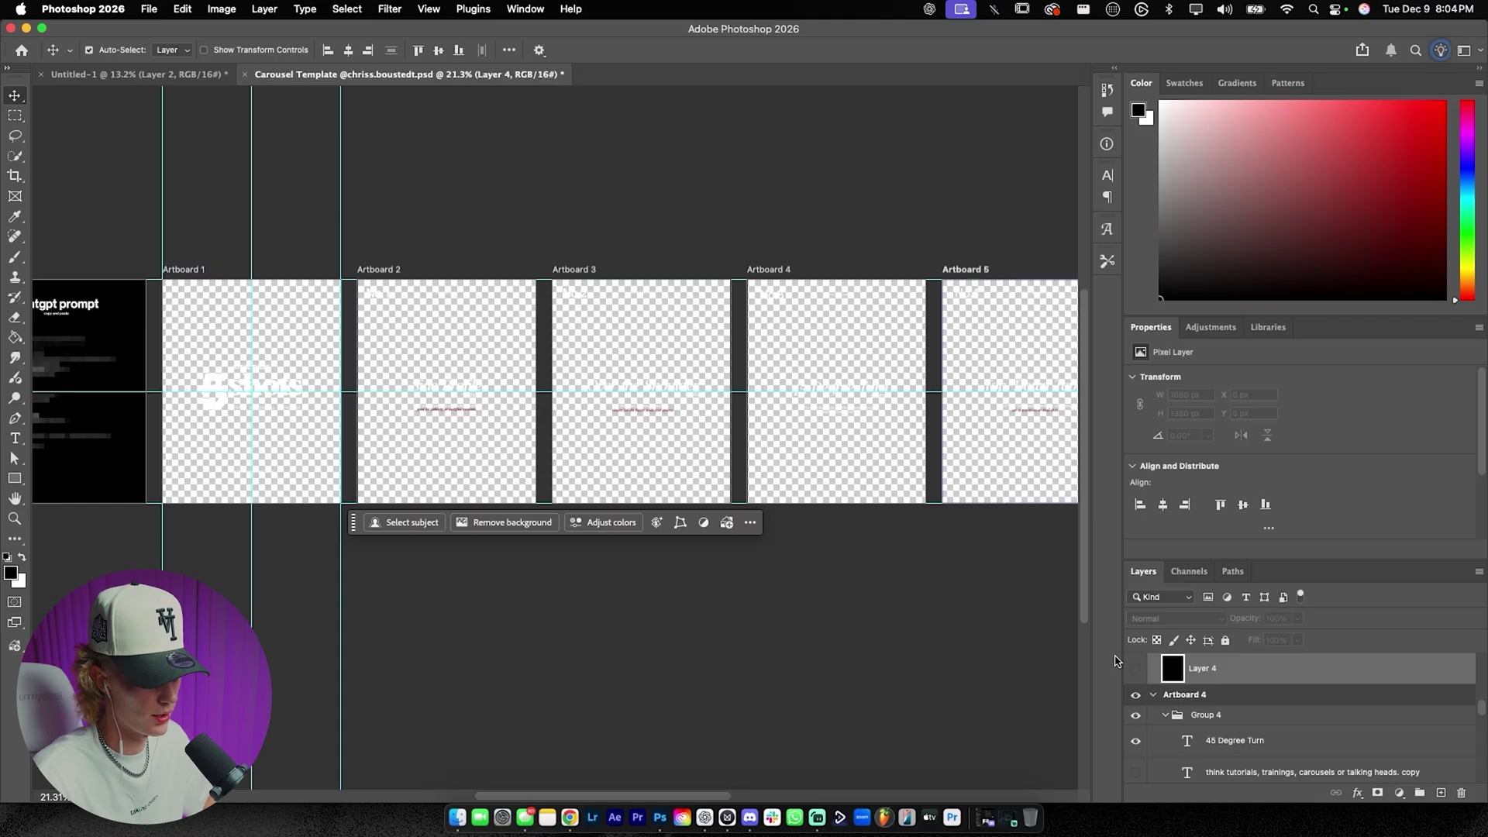
{"action": "scroll", "coordinate": [853, 543], "scroll_direction": "right", "scroll_amount": 4}
{"action": "scroll", "coordinate": [850, 545], "scroll_direction": "right", "scroll_amount": 8}
{"action": "left_click", "coordinate": [797, 472]}
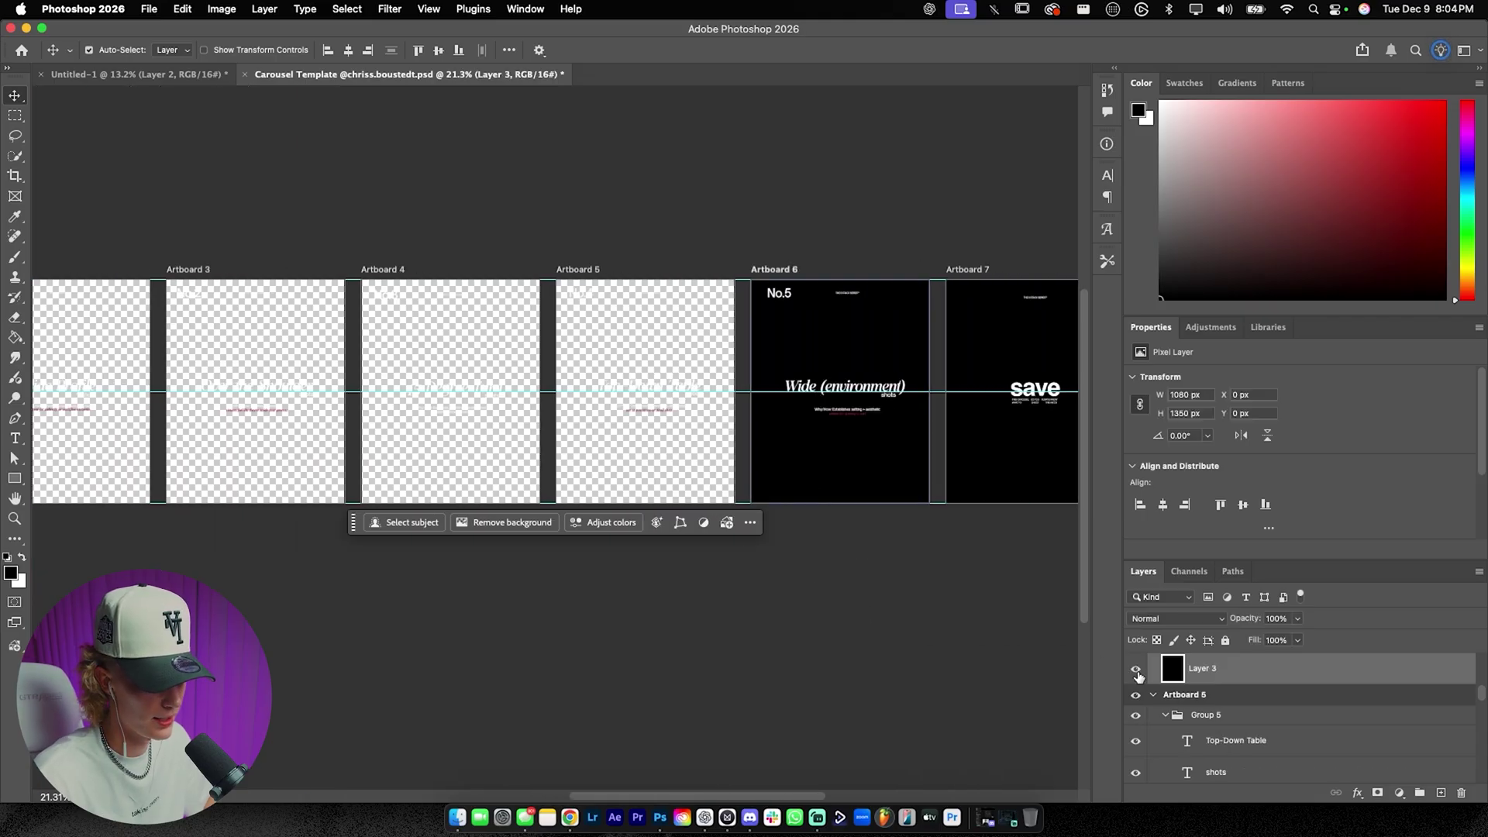
{"action": "key", "text": "super+comma"}
{"action": "scroll", "coordinate": [892, 543], "scroll_direction": "right", "scroll_amount": 5}
{"action": "left_click", "coordinate": [896, 490]}
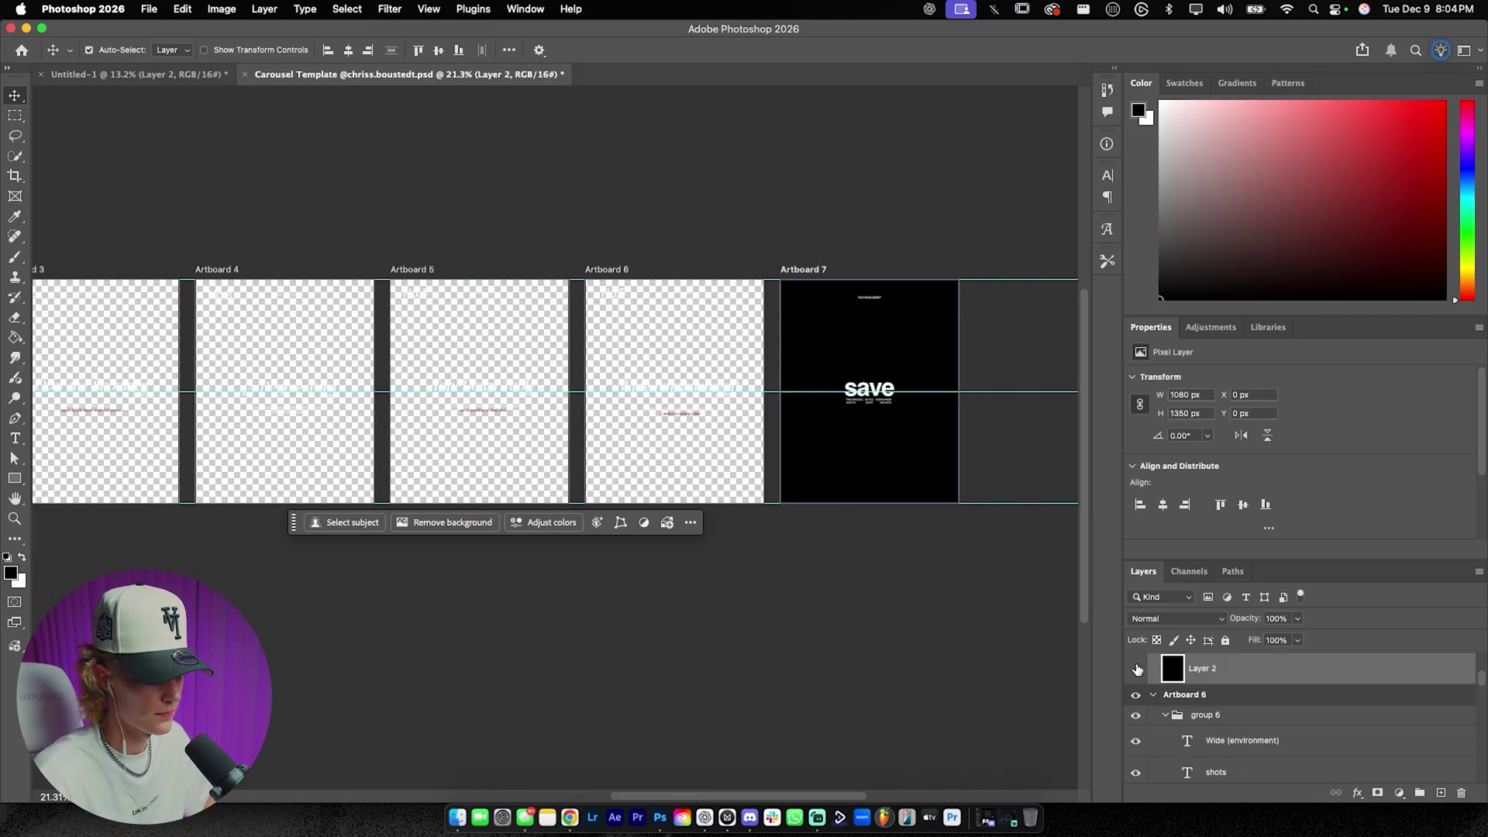
{"action": "key", "text": "super+comma"}
{"action": "key", "text": "super+minus"}
{"action": "key", "text": "super+minus"}
{"action": "key", "text": "alt+bracketright"}
{"action": "key", "text": "alt+bracketright"}
{"action": "key", "text": "alt+bracketright"}
{"action": "key", "text": "alt+bracketright"}
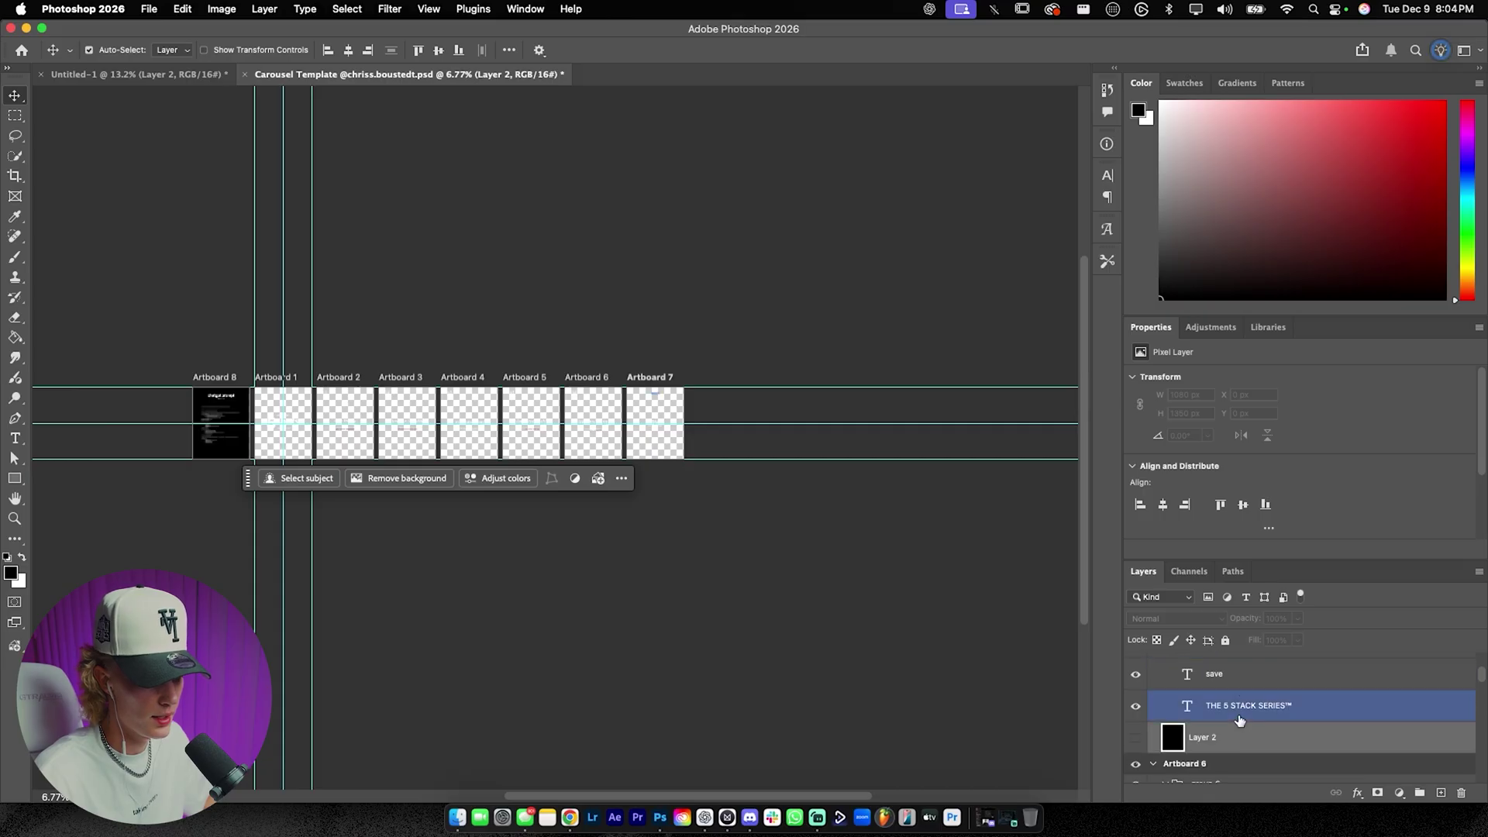
Step: Collapse the layer groups of Artboards 7 down to 1 in the Layers panel
{"action": "left_click", "coordinate": [1211, 665]}
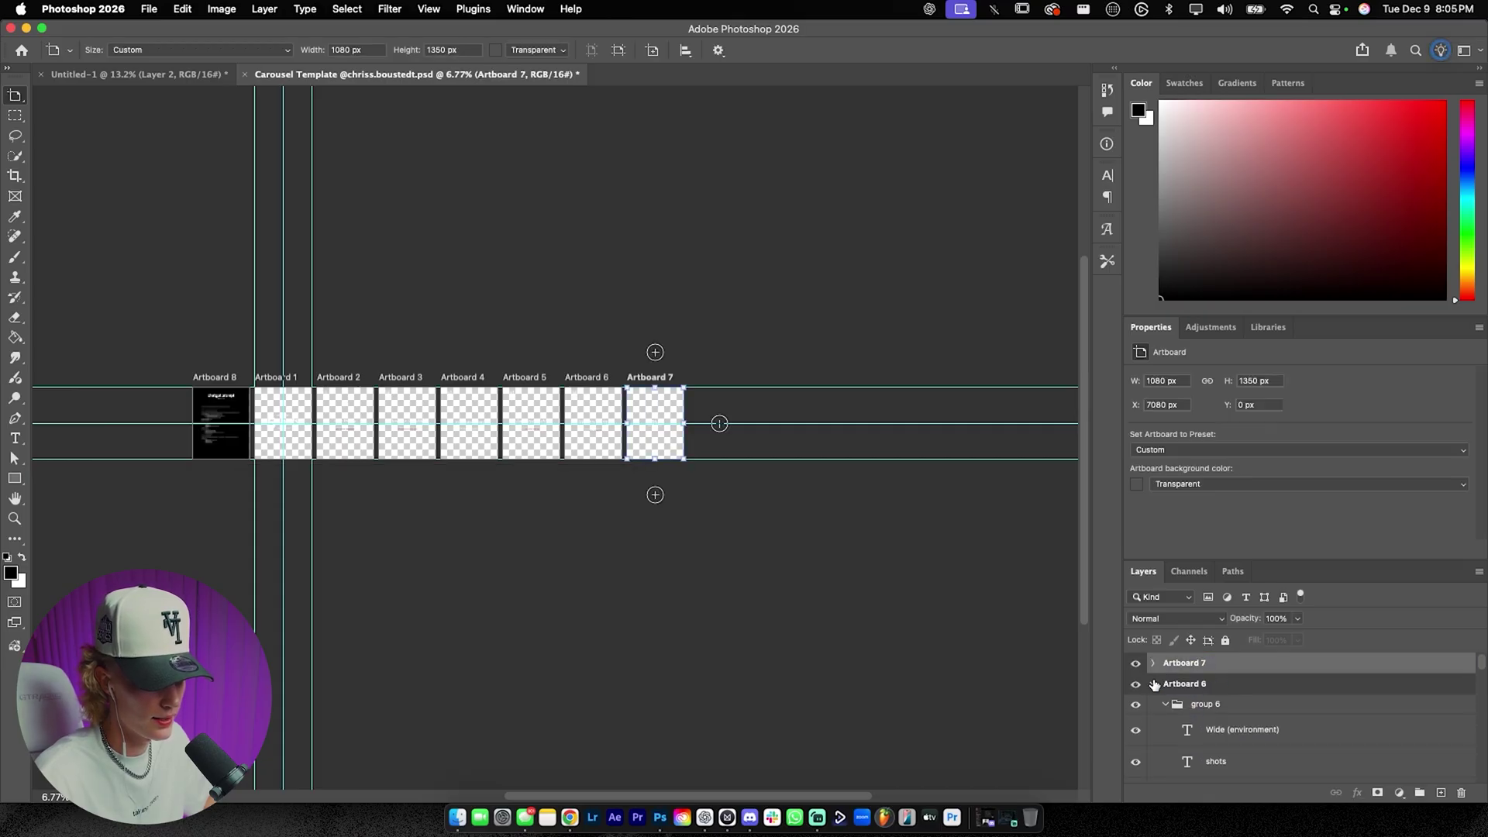
{"action": "left_click", "coordinate": [1153, 684]}
{"action": "left_click", "coordinate": [1154, 706]}
{"action": "left_click", "coordinate": [1153, 726]}
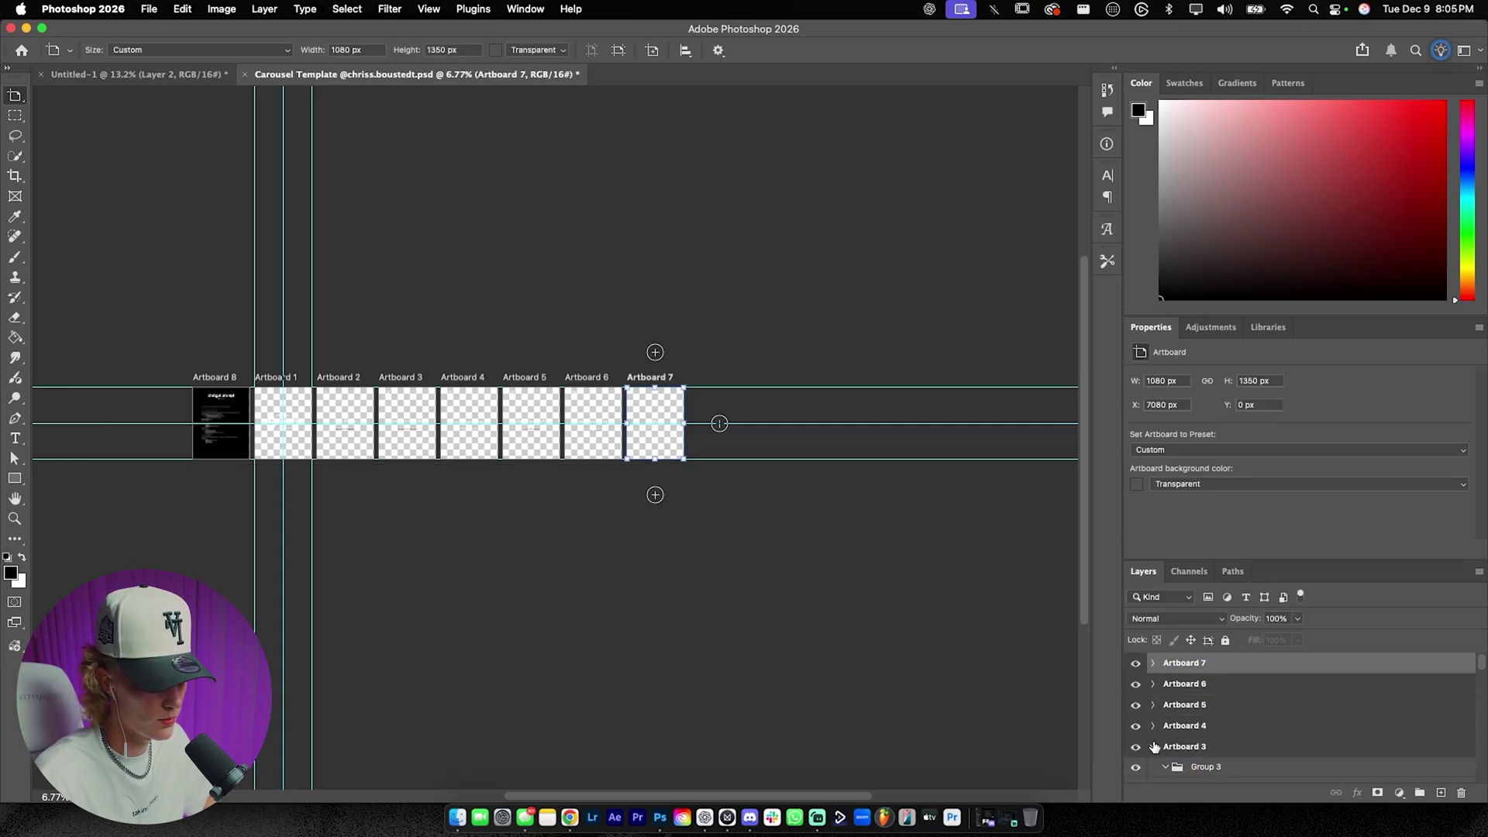
{"action": "left_click", "coordinate": [1154, 746]}
{"action": "left_click", "coordinate": [1154, 699]}
{"action": "left_click", "coordinate": [1153, 720]}
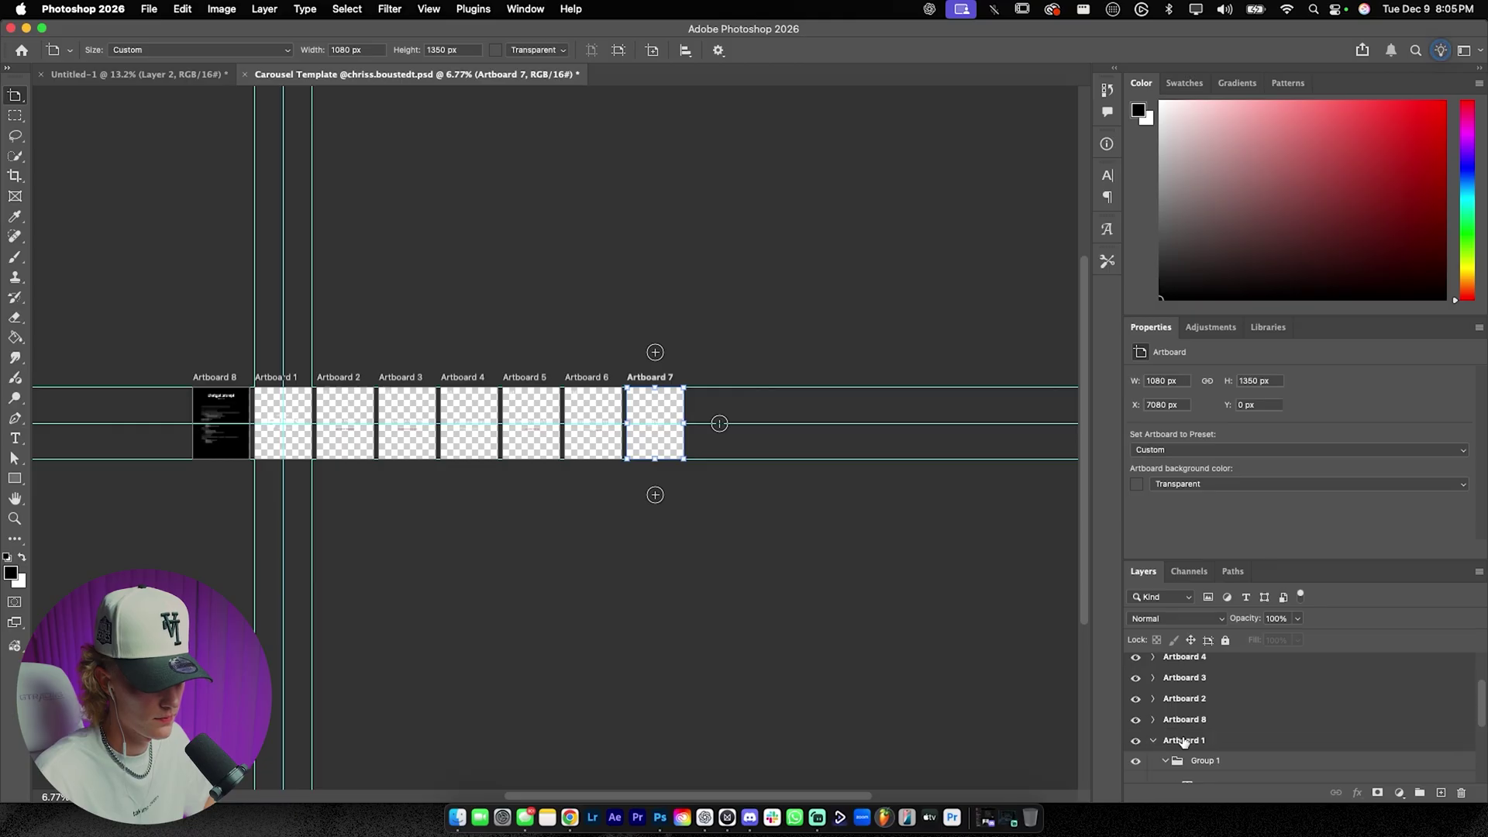
{"action": "left_click", "coordinate": [1154, 741]}
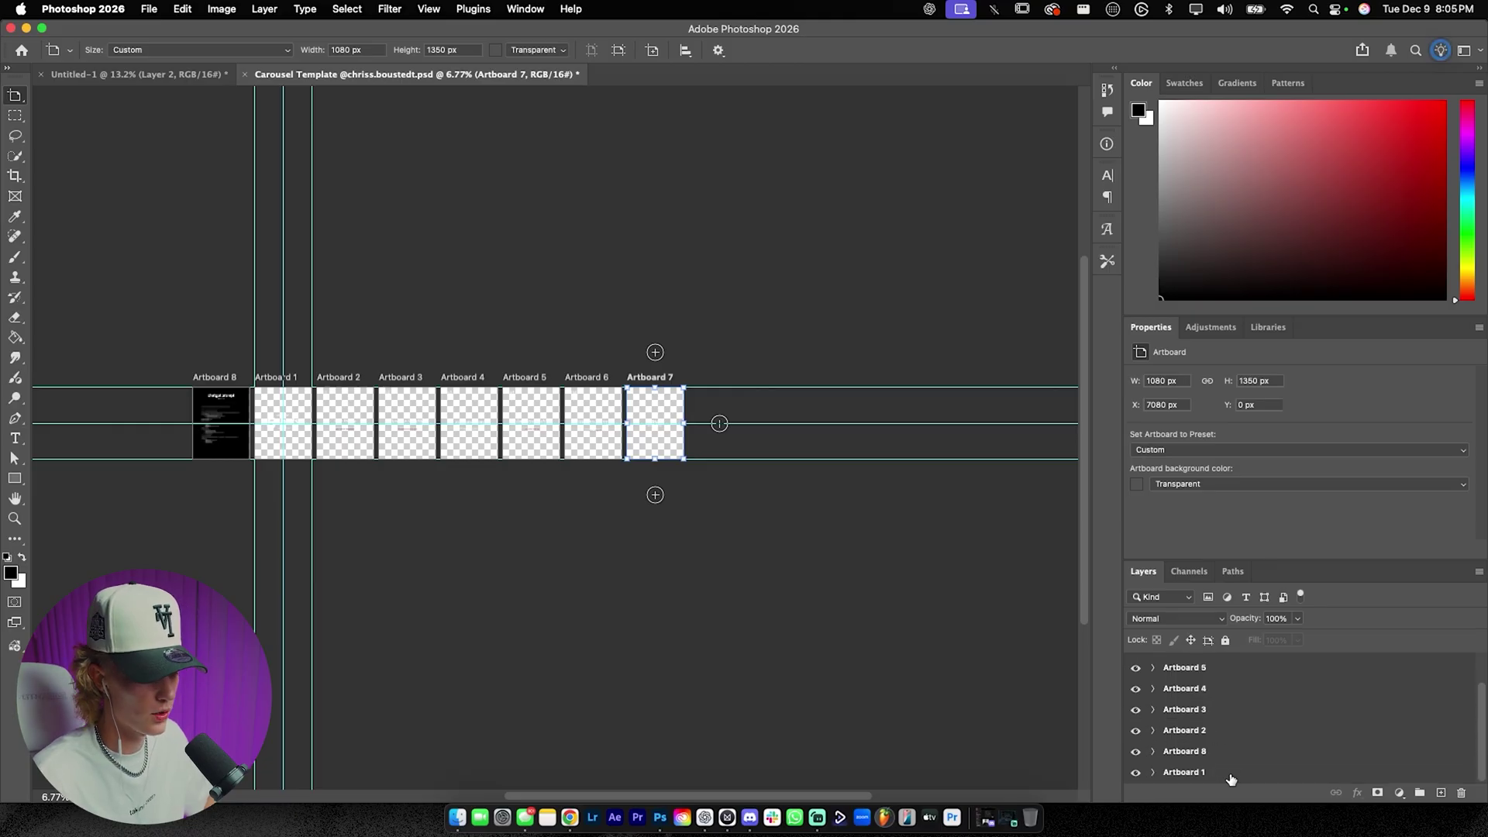
Step: Select all eight artboards together in the Layers panel
{"action": "scroll", "coordinate": [1209, 690], "scroll_direction": "up", "scroll_amount": 2}
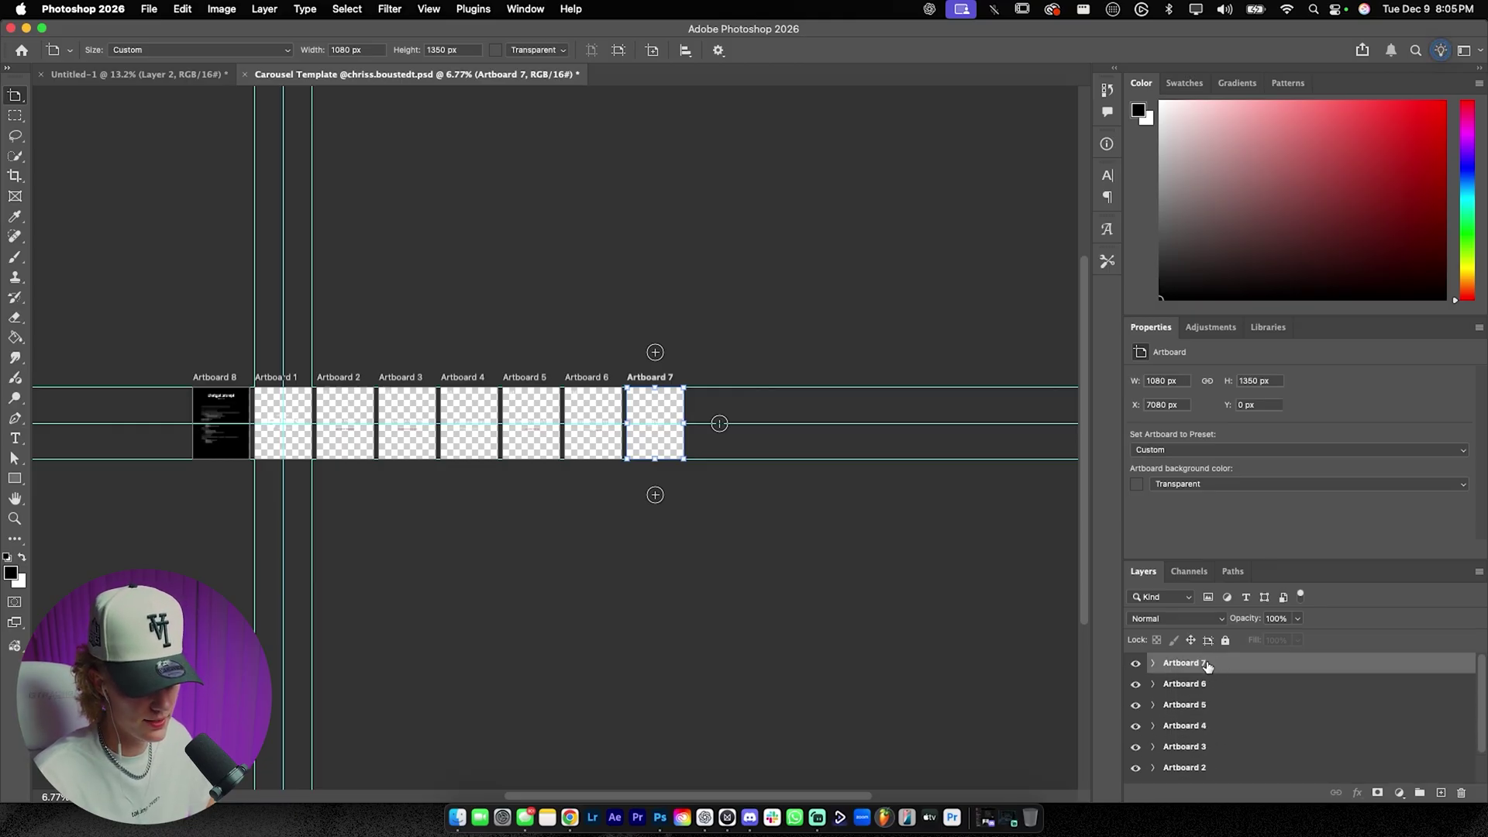
{"action": "scroll", "coordinate": [1217, 698], "scroll_direction": "down", "scroll_amount": 2}
{"action": "left_click", "coordinate": [1219, 775], "text": "shift"}
{"action": "key", "text": "v"}
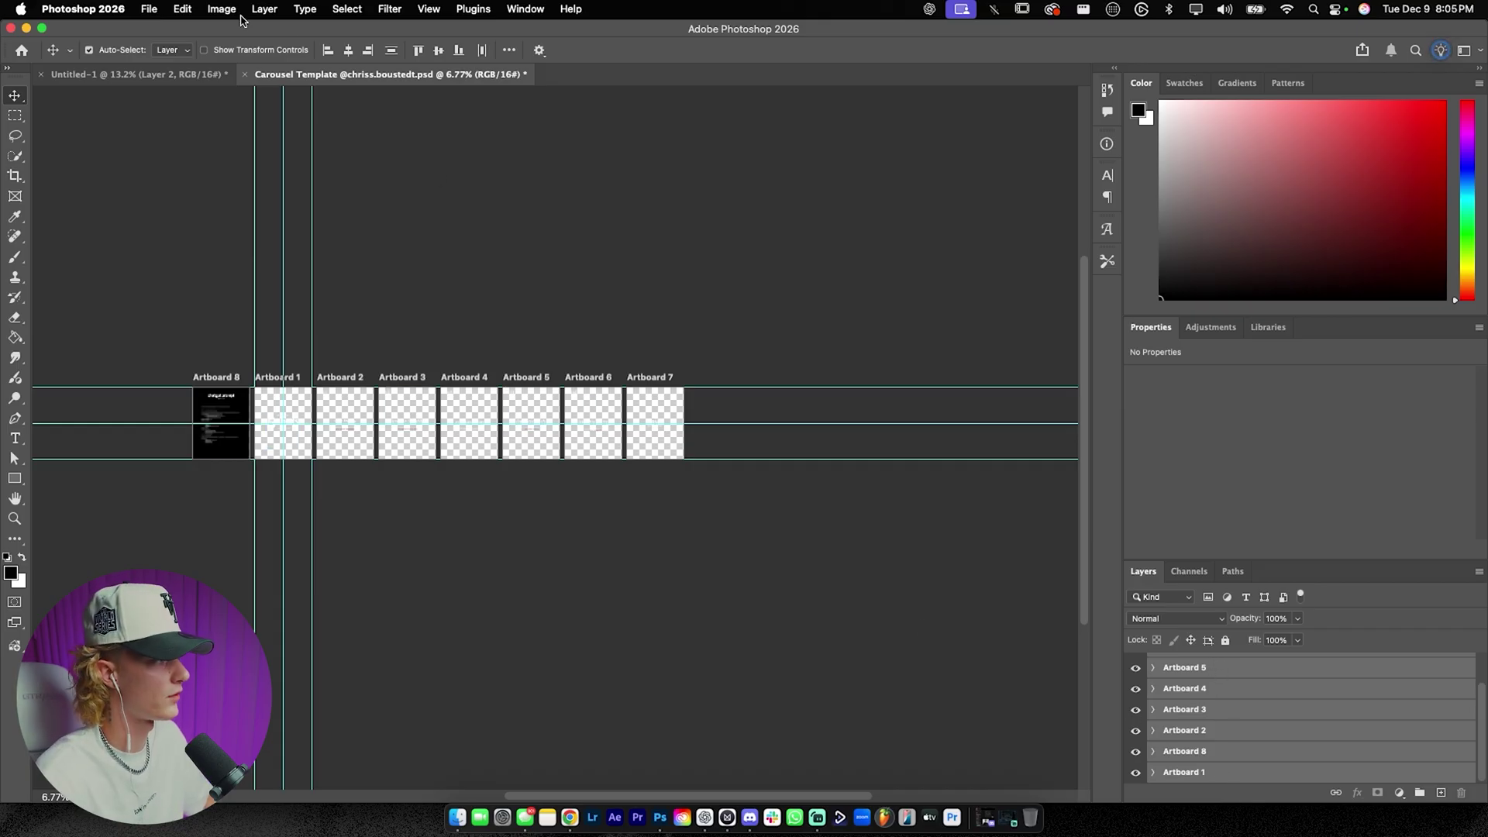
Step: Choose File > Export > Artboards to Files for transparent PNG-24 output
{"action": "left_click", "coordinate": [149, 9]}
{"action": "mouse_move", "coordinate": [243, 256]}
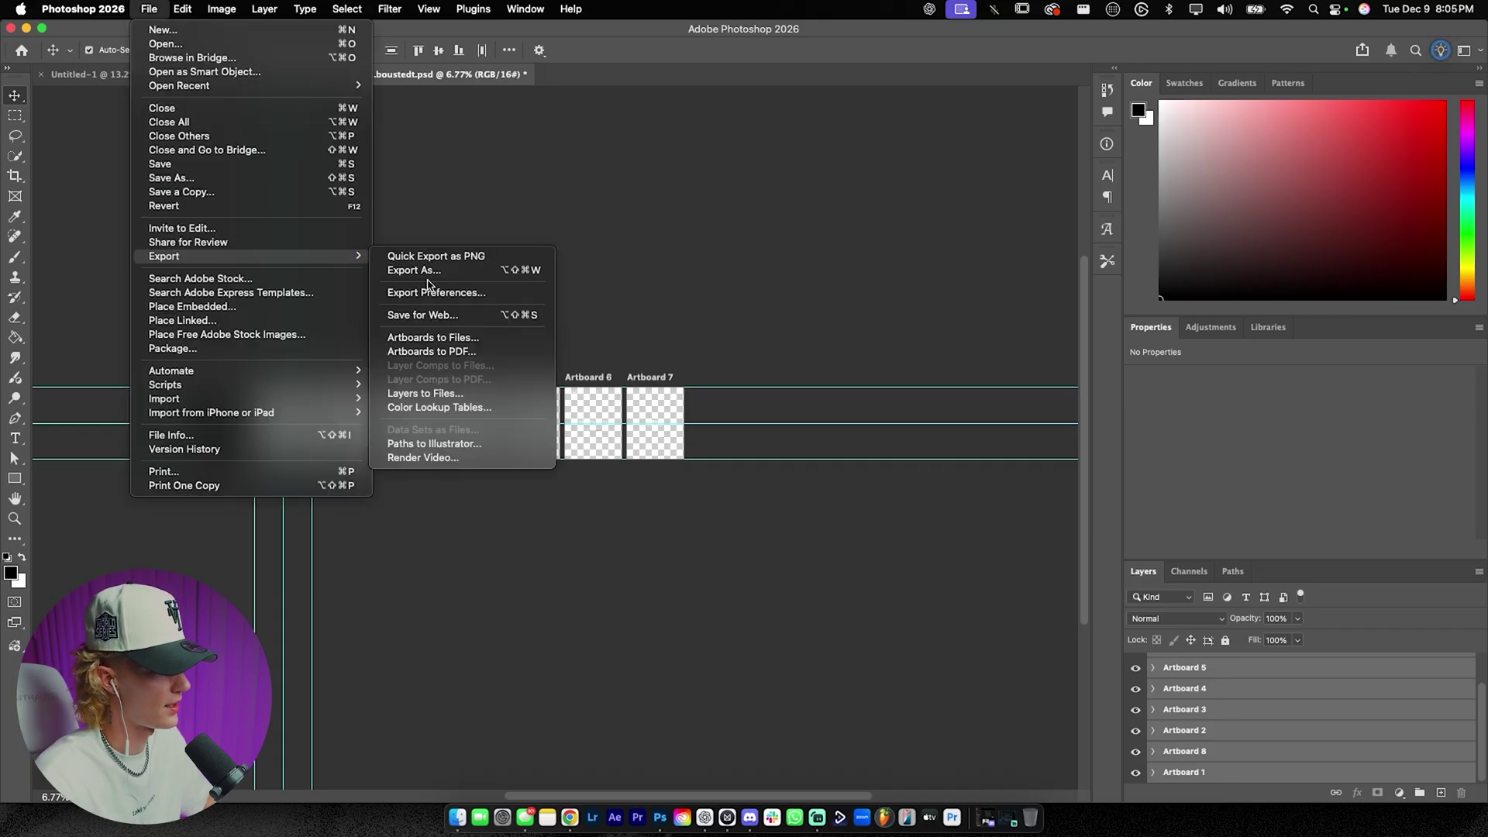
{"action": "left_click", "coordinate": [458, 341]}
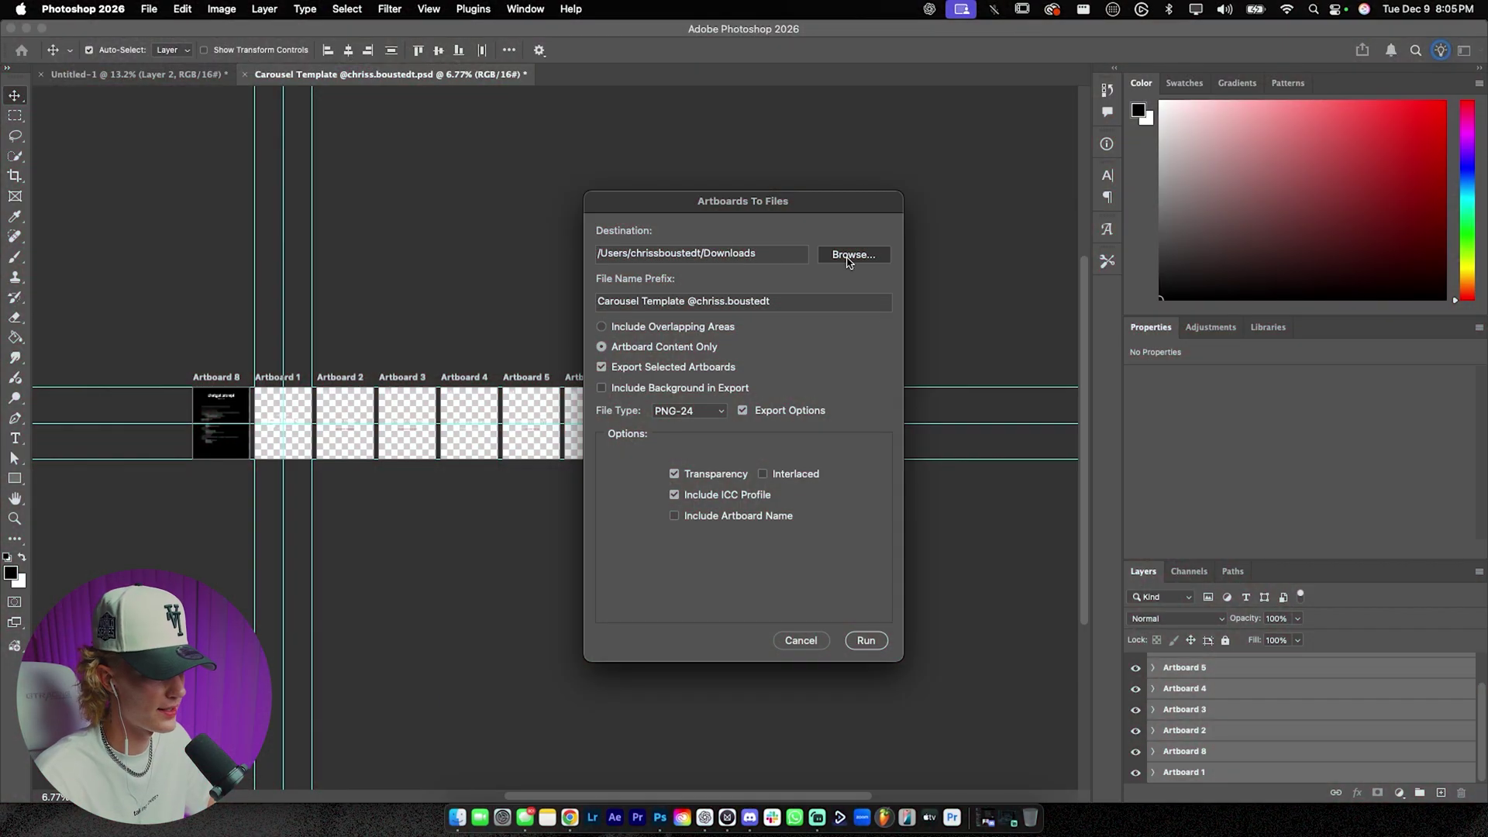
Step: Set the export destination to the carousel folder on the Desktop
{"action": "left_click", "coordinate": [831, 258]}
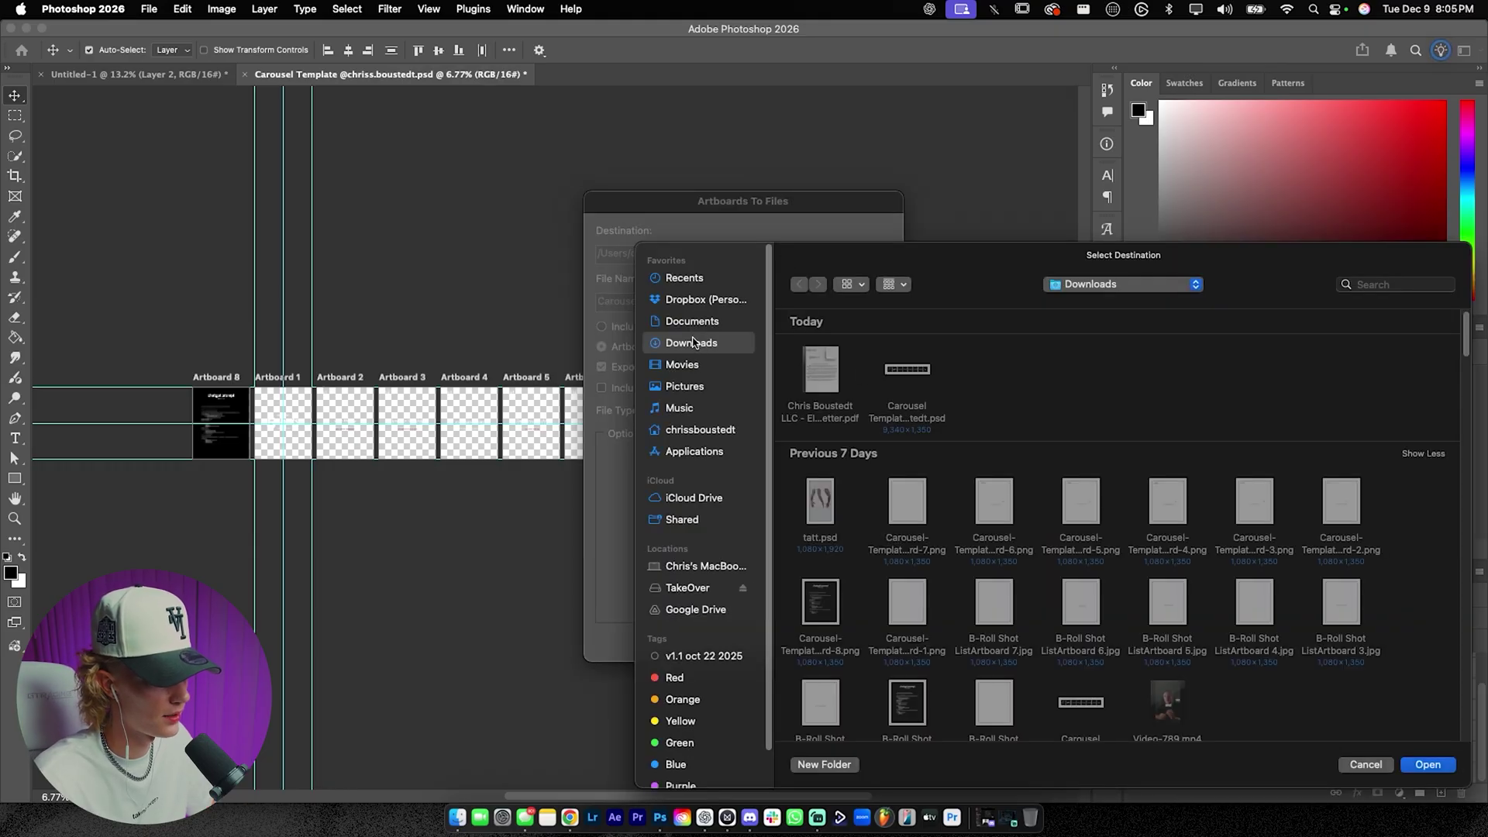
{"action": "left_click", "coordinate": [701, 430]}
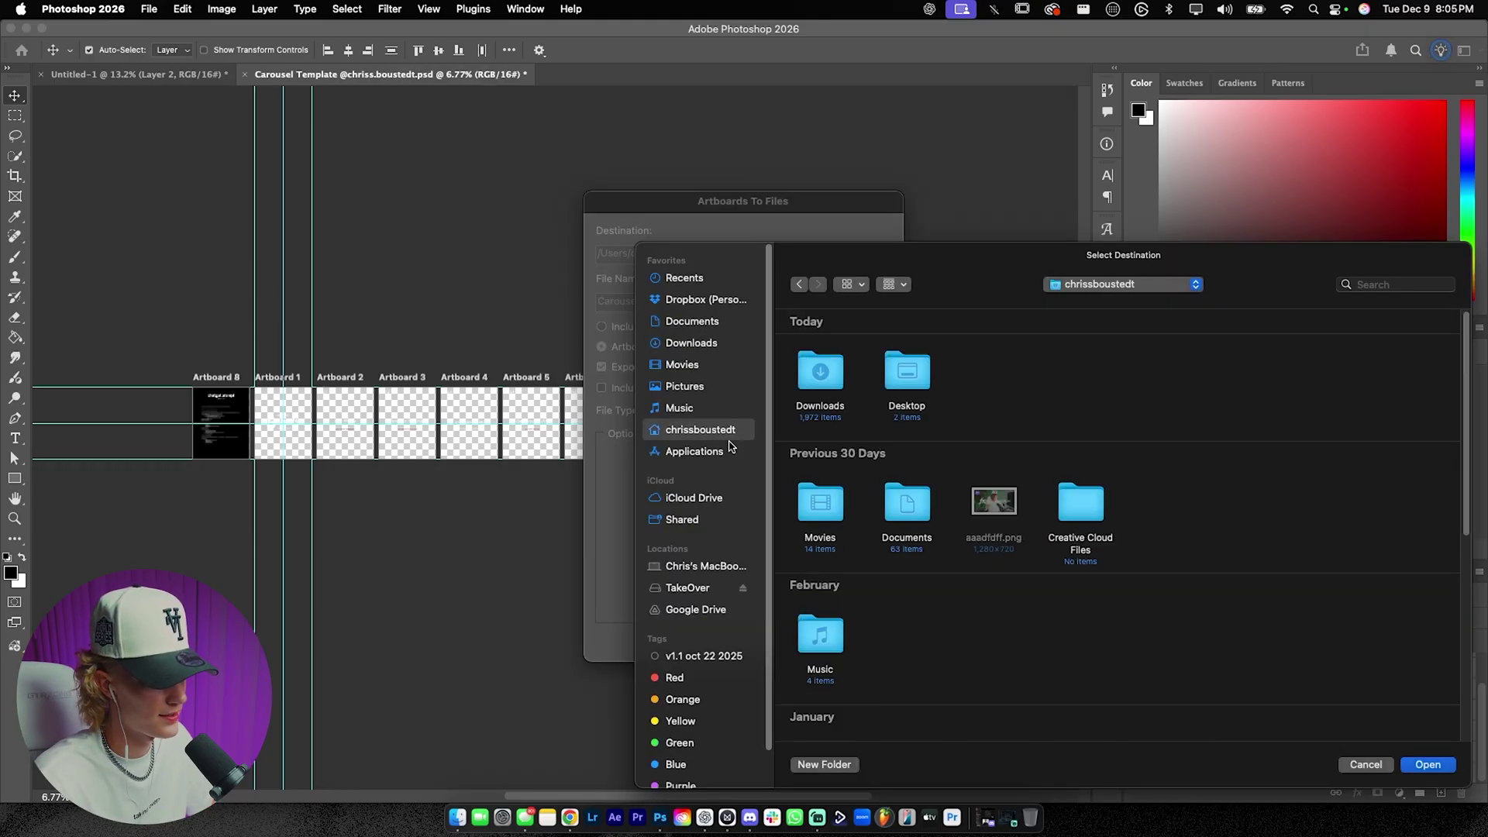
{"action": "double_click", "coordinate": [889, 385]}
{"action": "left_click", "coordinate": [807, 378]}
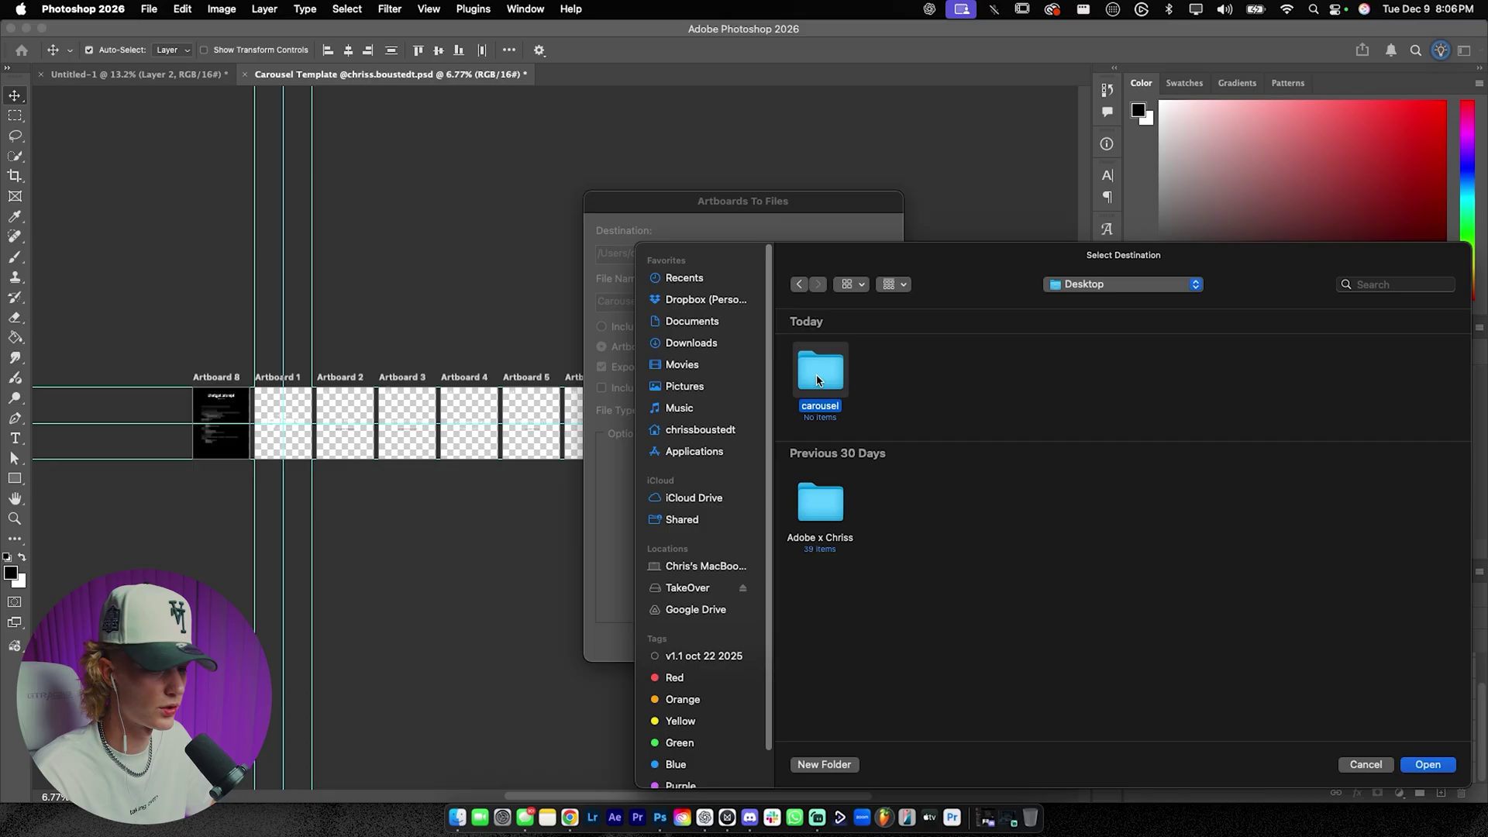
{"action": "left_click", "coordinate": [1426, 764]}
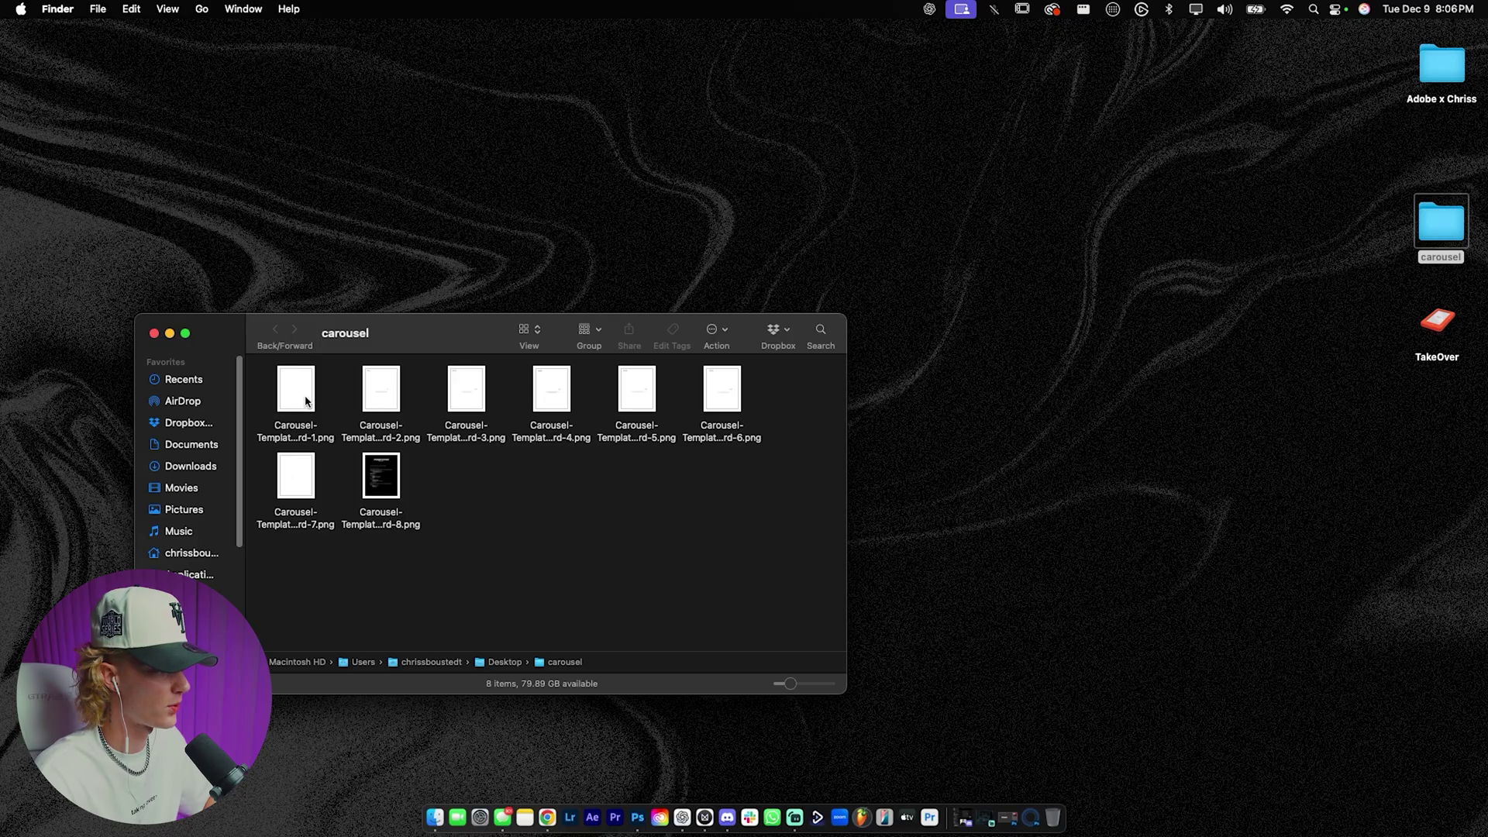
Step: Quick Look the first exported slide PNG, then launch Premiere Pro from the Dock
{"action": "left_click", "coordinate": [304, 397]}
{"action": "key", "text": "space"}
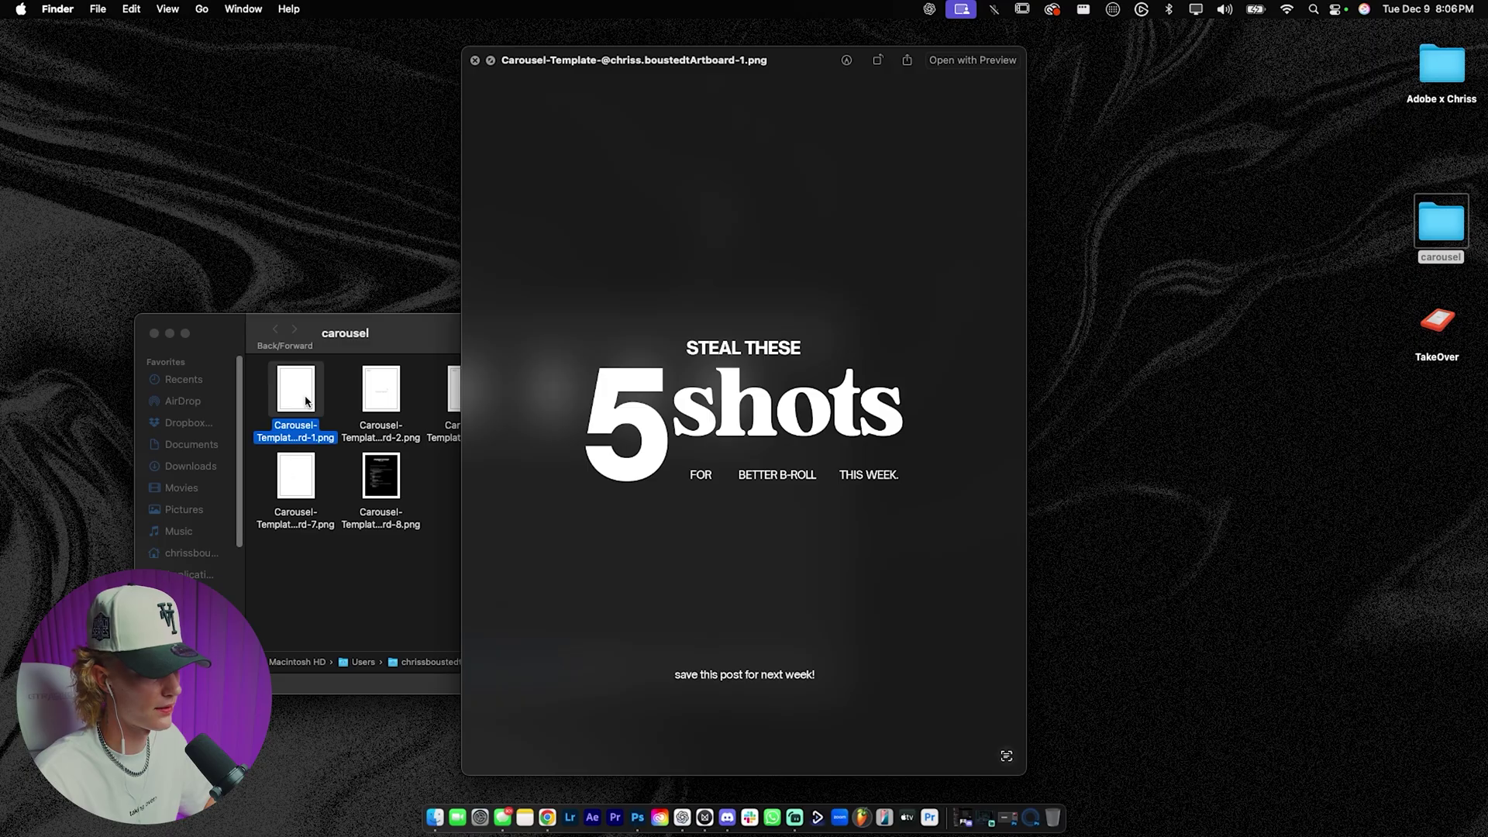
{"action": "key", "text": "space"}
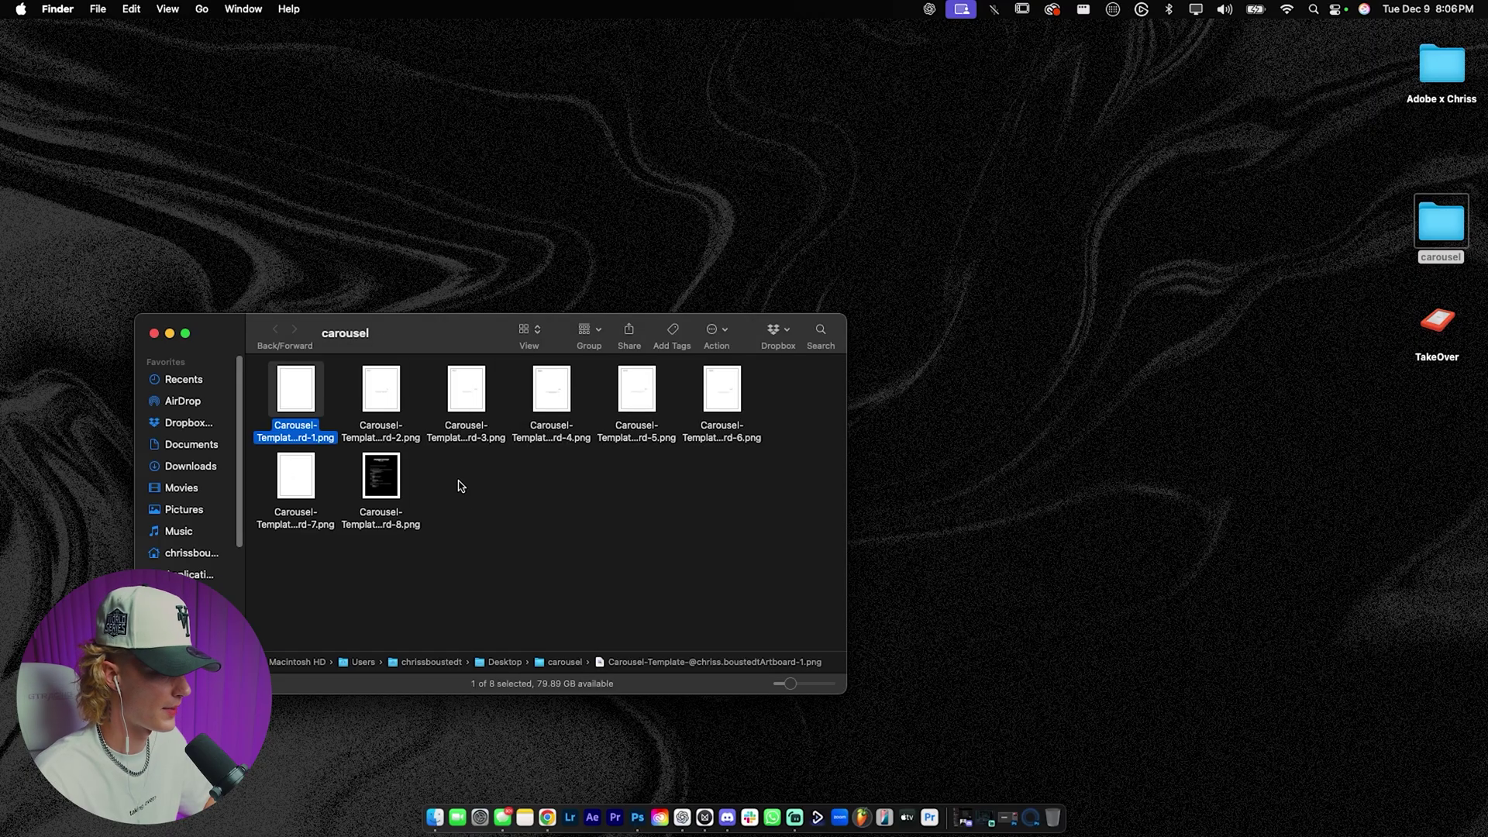
{"action": "left_click", "coordinate": [615, 818]}
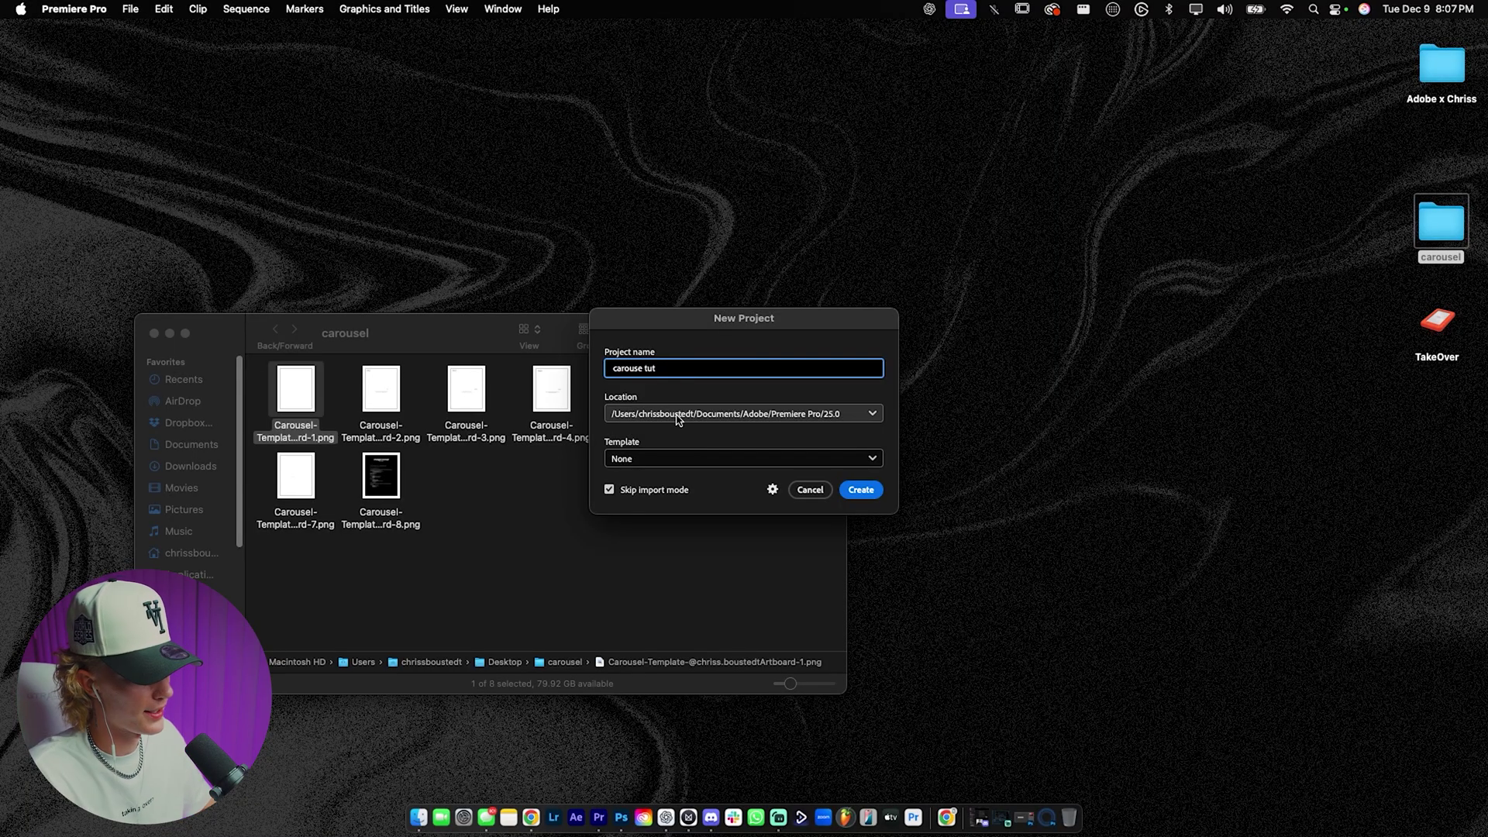
Step: Create the 'carouse tut' project from the #1 ViralEDITS - w Cinematic Add-On_1 template
{"action": "left_click", "coordinate": [674, 459]}
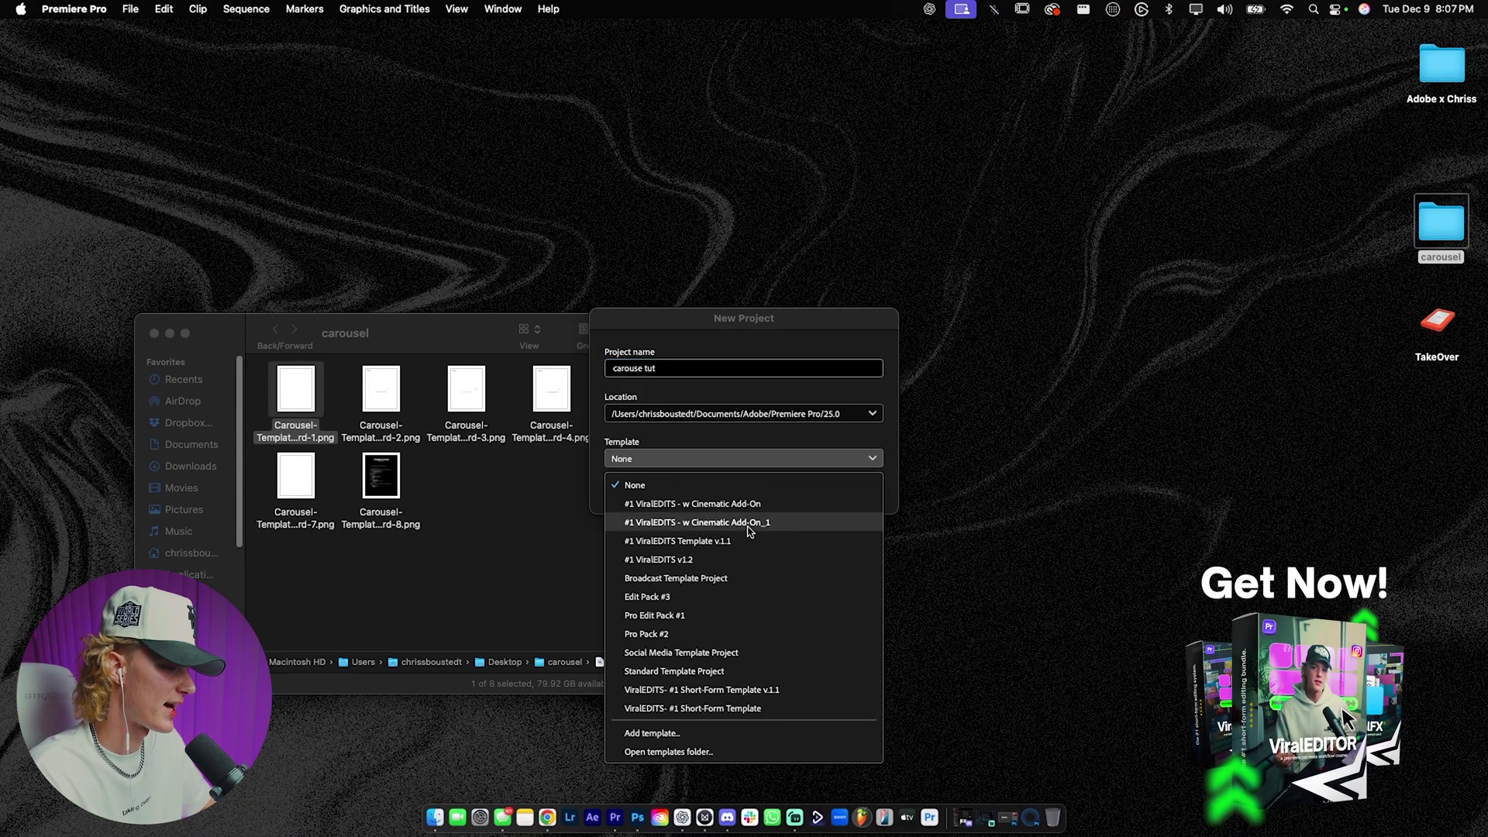
{"action": "left_click", "coordinate": [713, 525]}
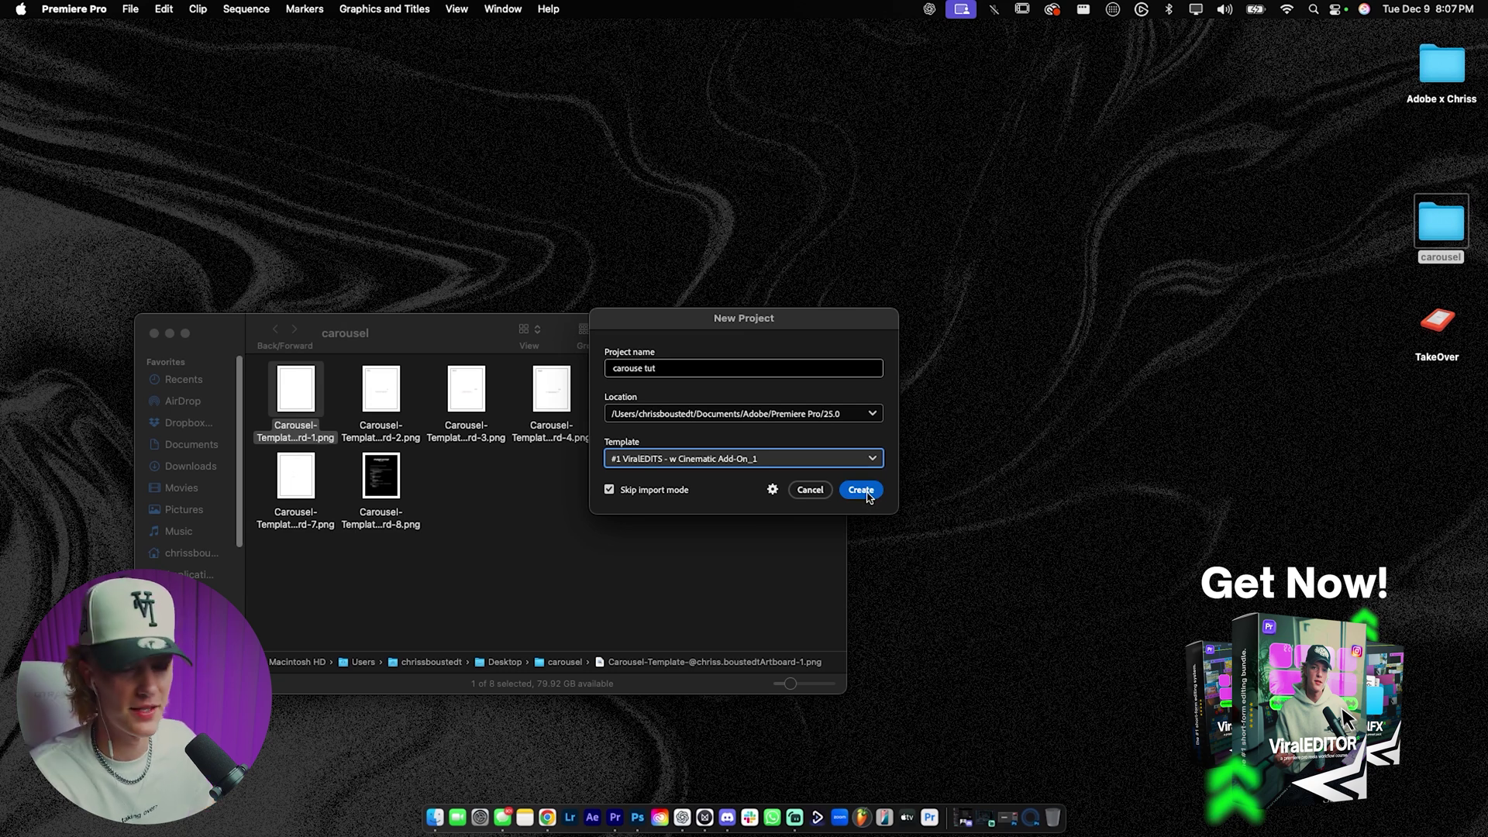
{"action": "left_click", "coordinate": [867, 494]}
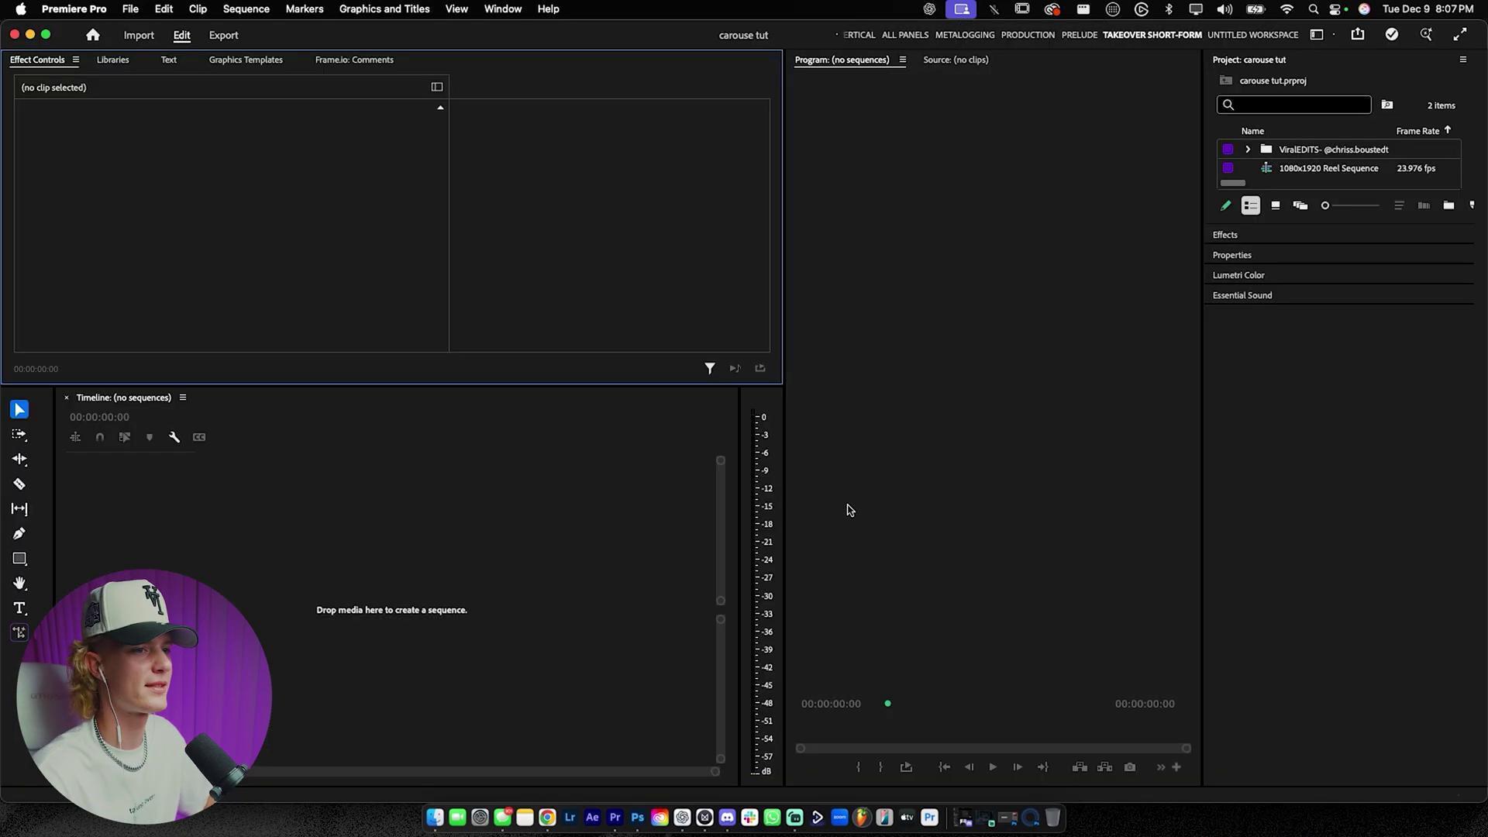
Step: Dock the Project panel beside Effect Controls and open the 1080x1920 Reel Sequence
{"action": "left_click_drag", "start_coordinate": [1230, 68], "coordinate": [770, 172]}
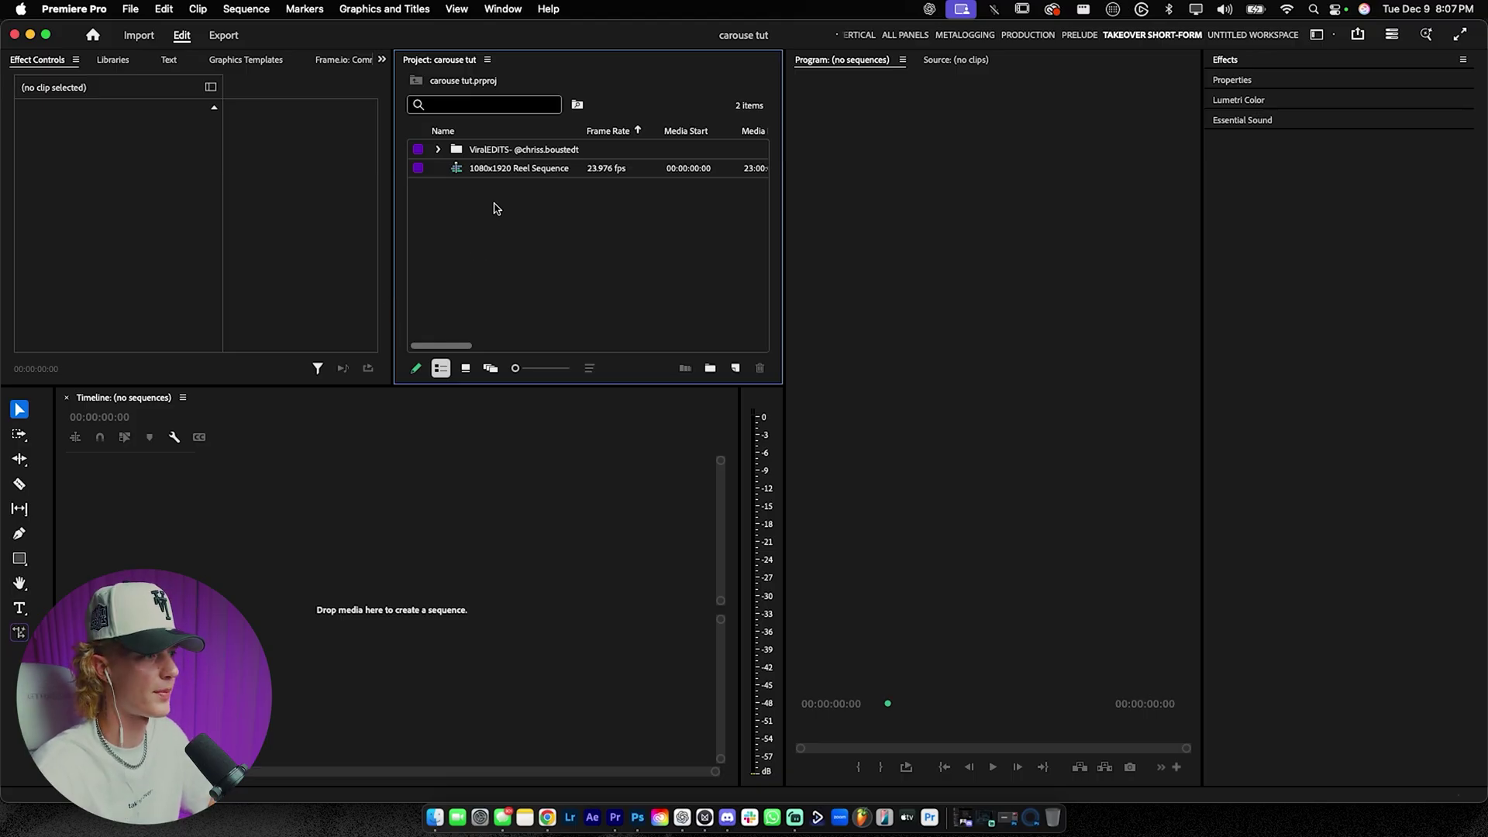
{"action": "double_click", "coordinate": [457, 170]}
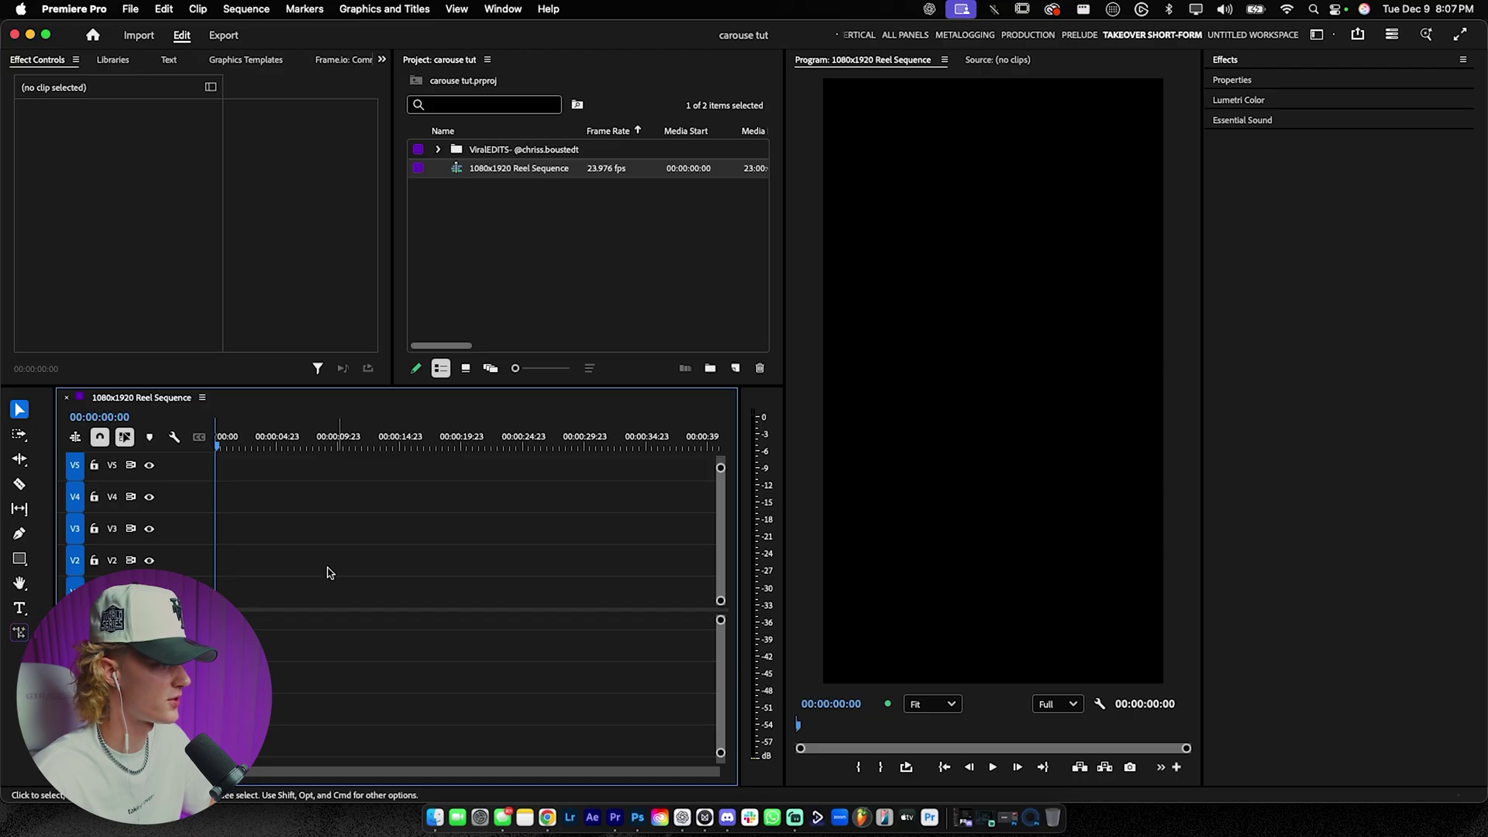
Step: Change the Reel Sequence frame size to 1080 × 1350 in Sequence Settings
{"action": "left_click", "coordinate": [242, 9]}
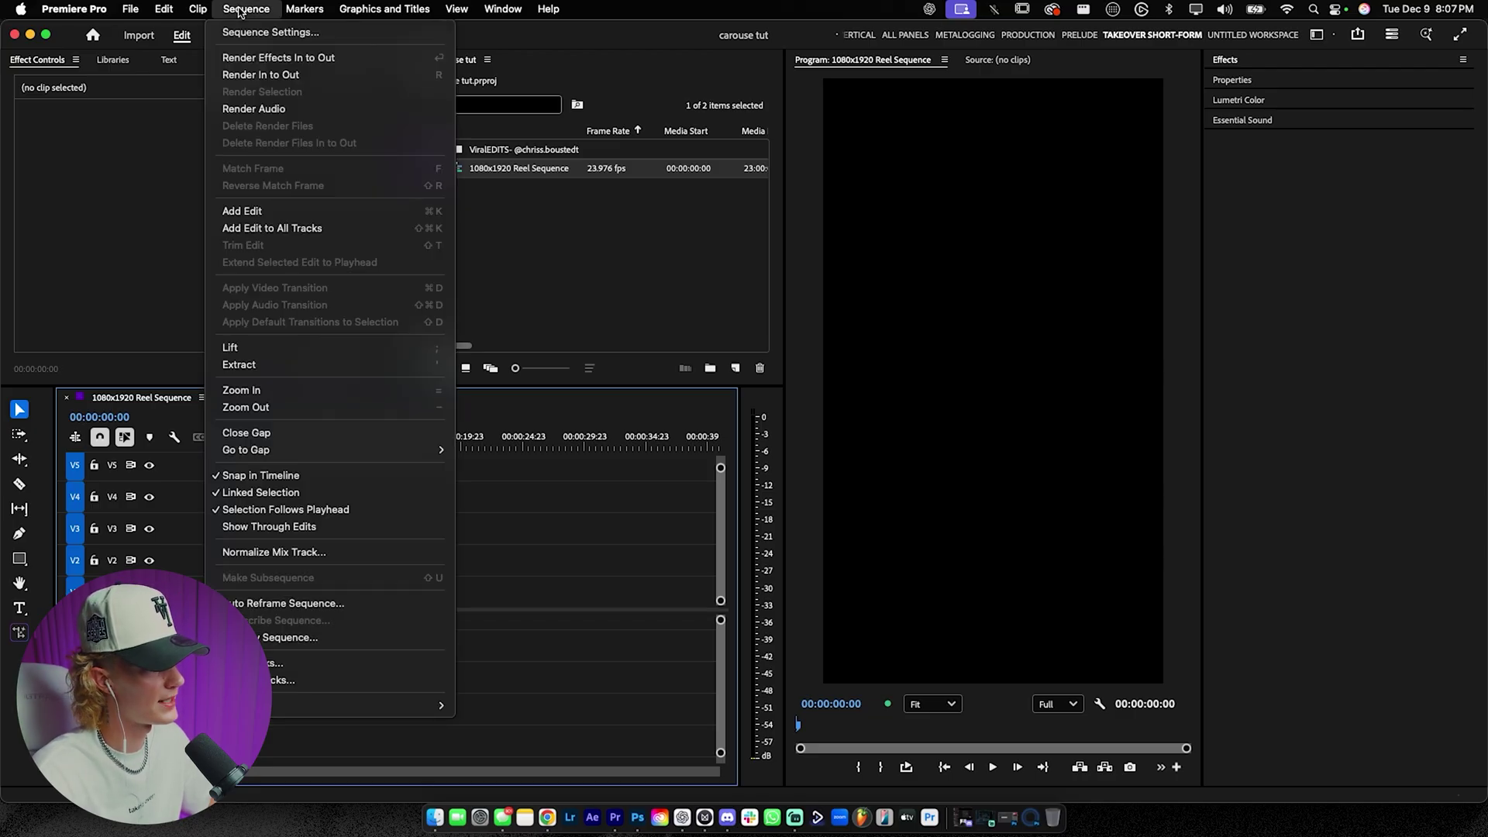
{"action": "left_click", "coordinate": [257, 24]}
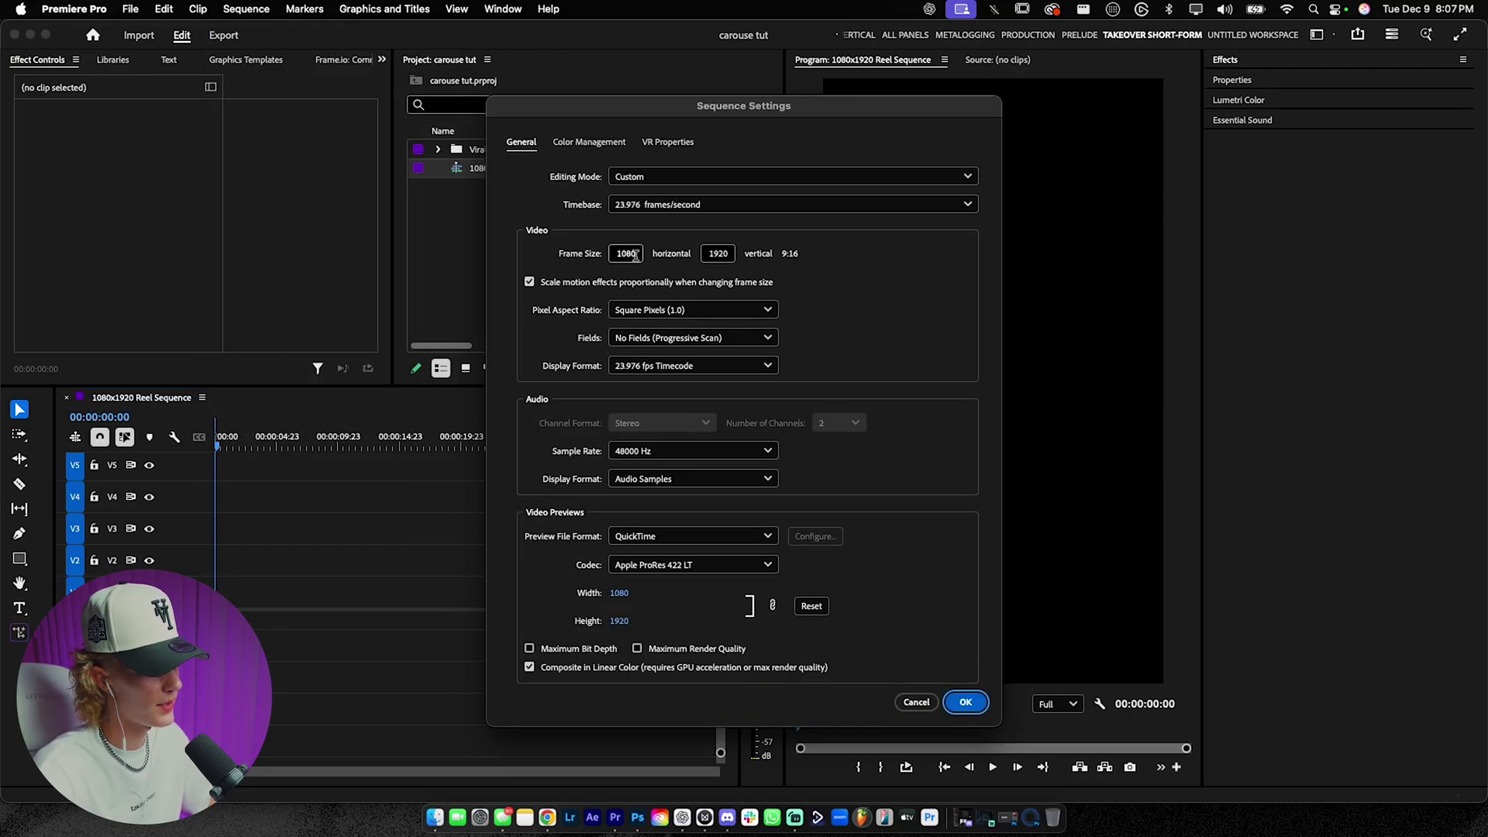
{"action": "left_click", "coordinate": [722, 249]}
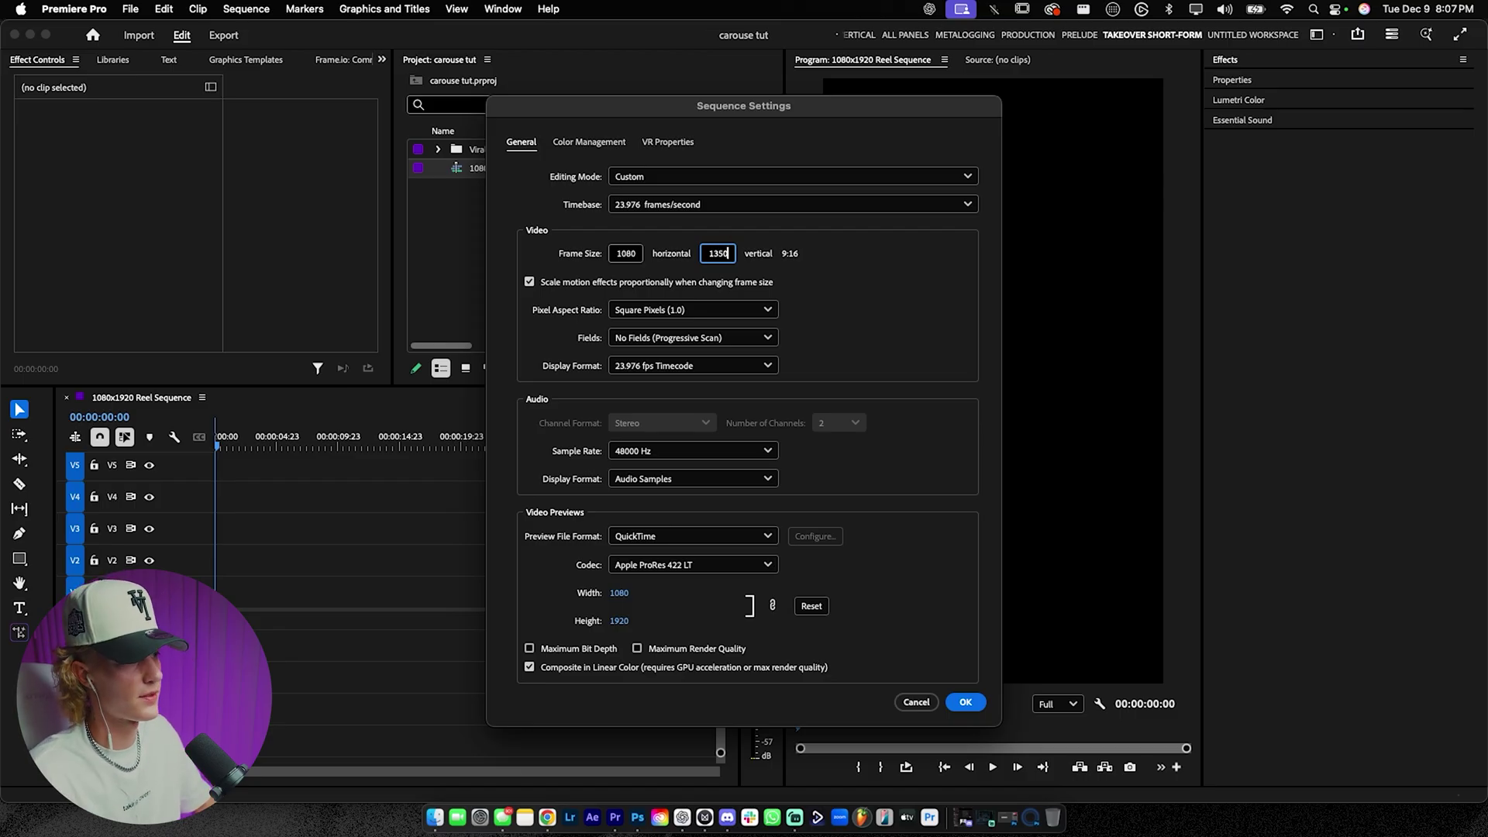
{"action": "left_click", "coordinate": [950, 703]}
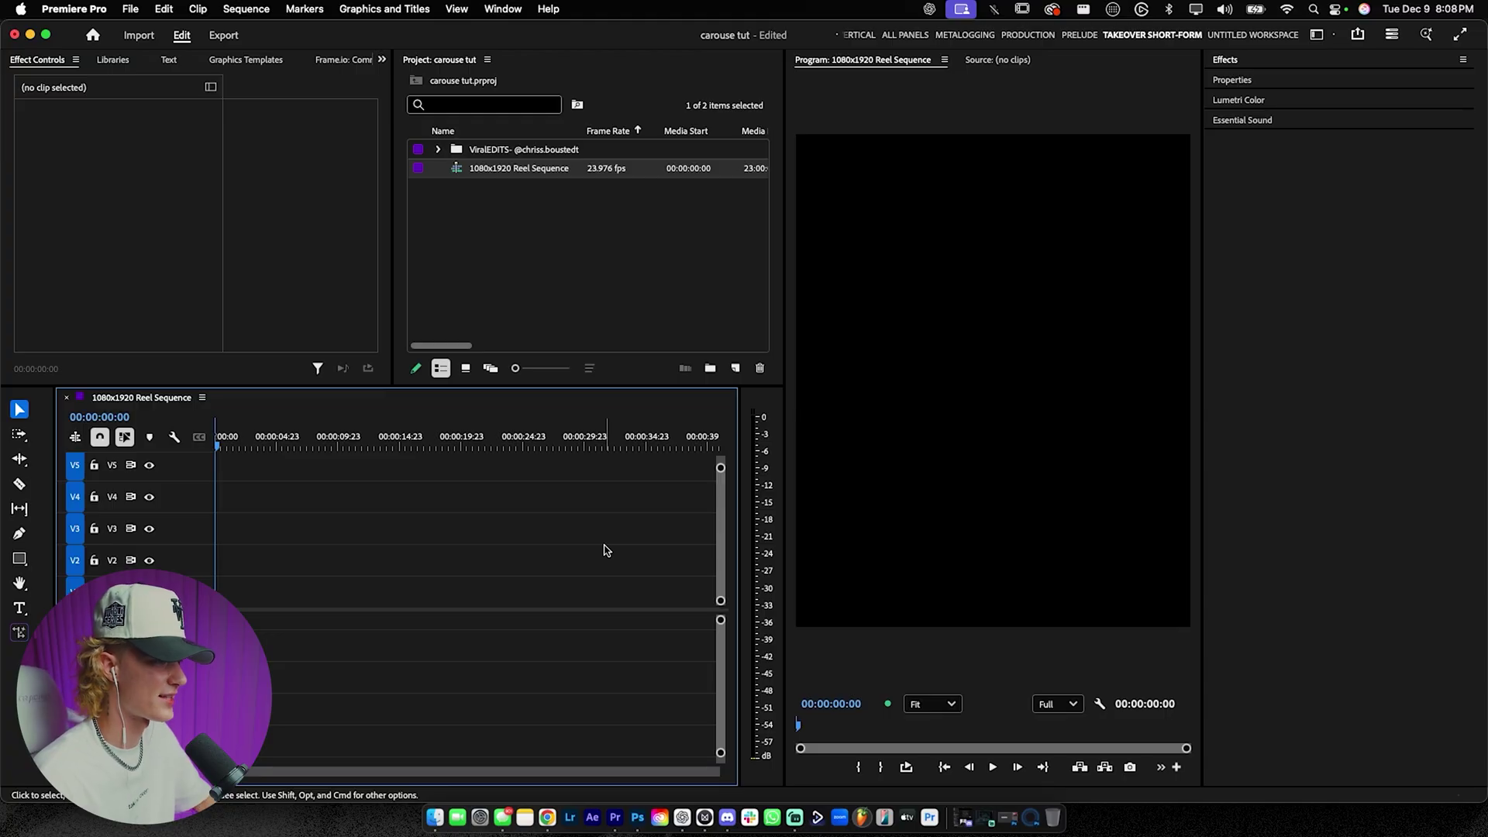
{"action": "left_click", "coordinate": [578, 314]}
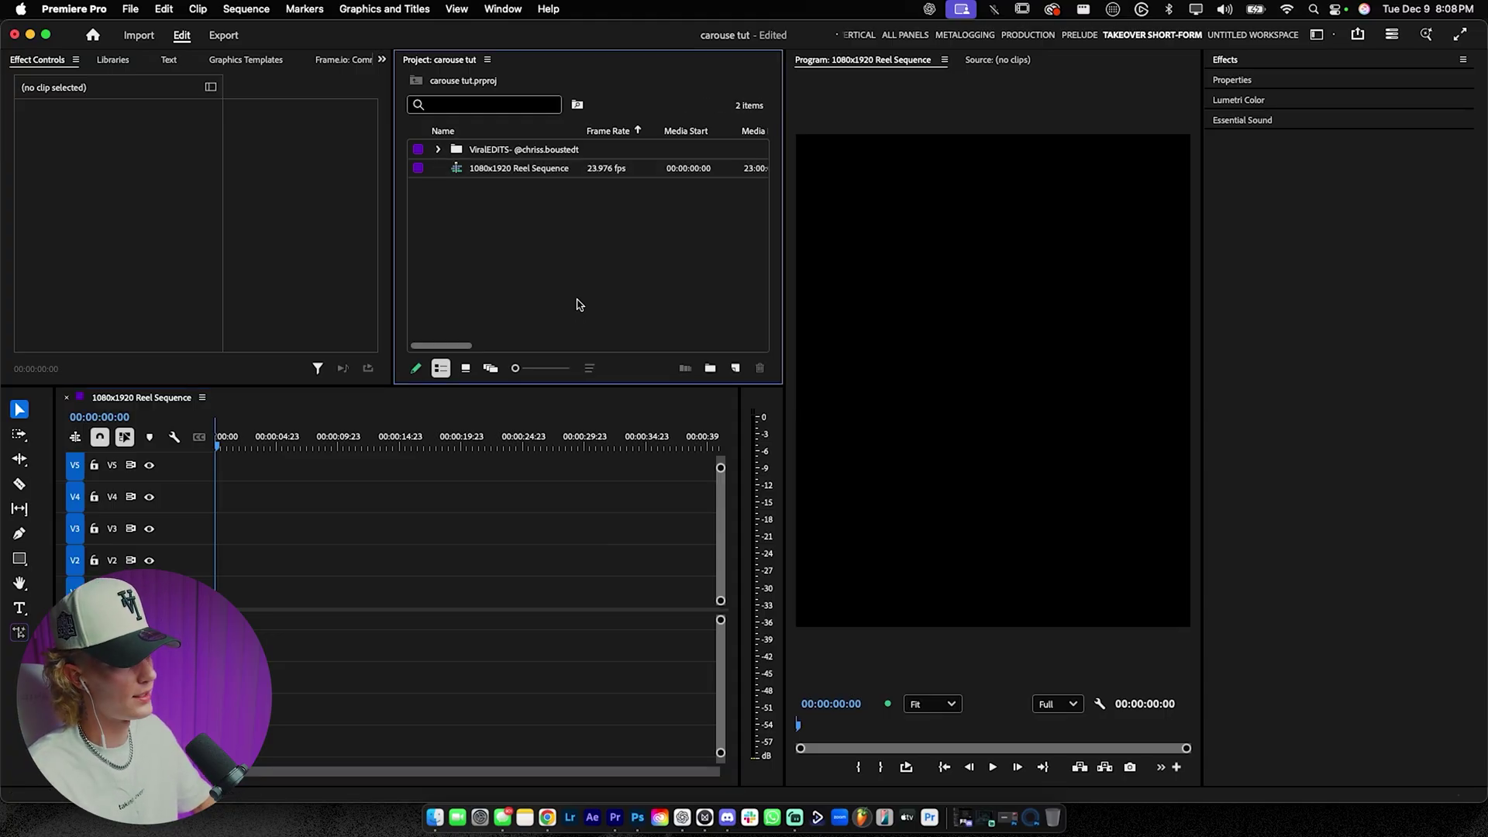
Step: Import carousel slide PNGs 1 through 7 into the project
{"action": "double_click", "coordinate": [578, 304]}
{"action": "left_click_drag", "start_coordinate": [476, 193], "coordinate": [899, 242]}
{"action": "left_click", "coordinate": [540, 309], "text": "super"}
{"action": "left_click", "coordinate": [1119, 590]}
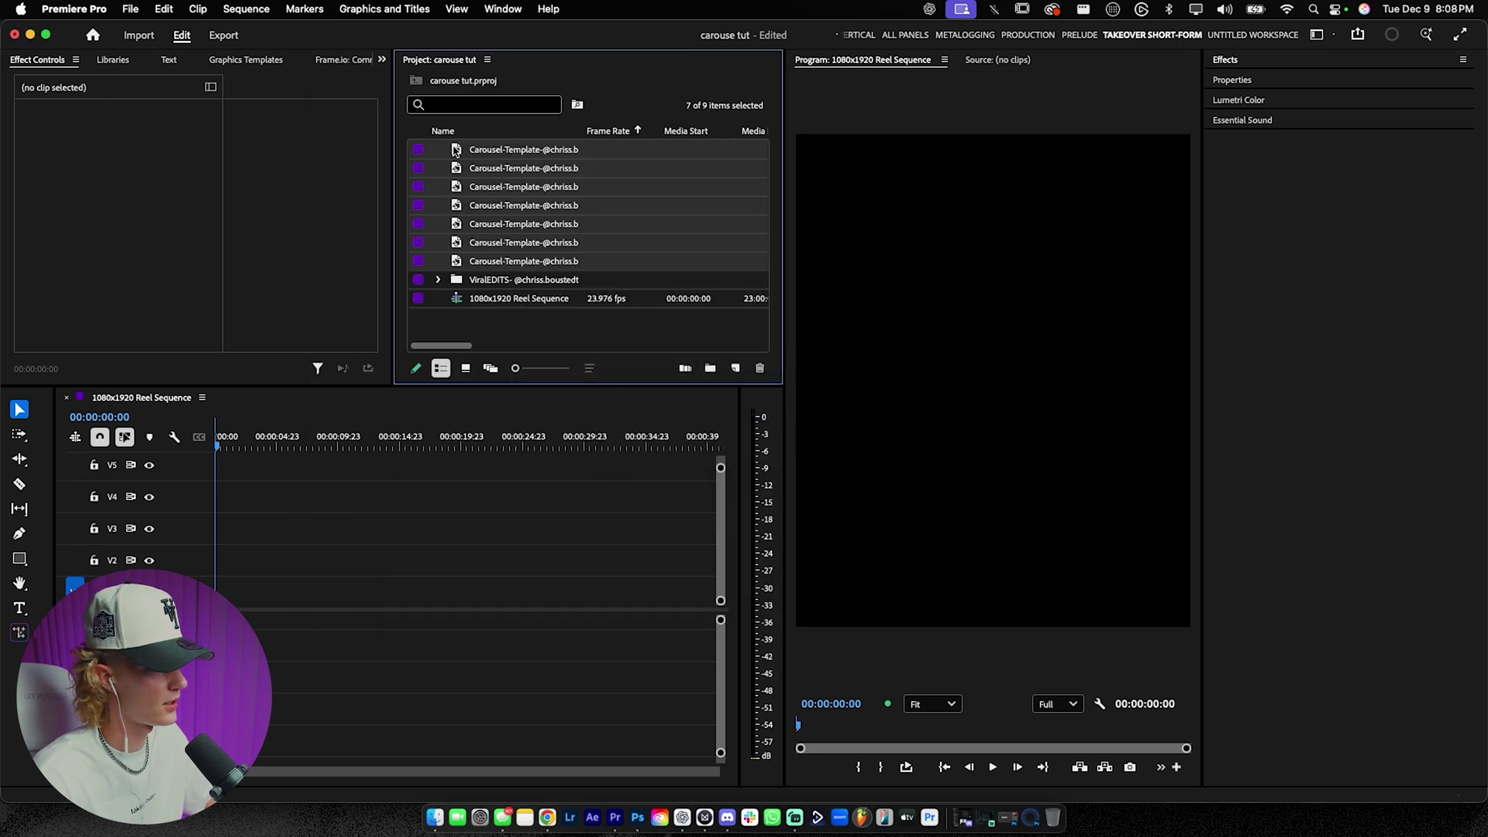
Step: Place the seven slides on V2, then stack them one per track up to V8 at 00:00
{"action": "left_click_drag", "start_coordinate": [524, 205], "coordinate": [273, 562]}
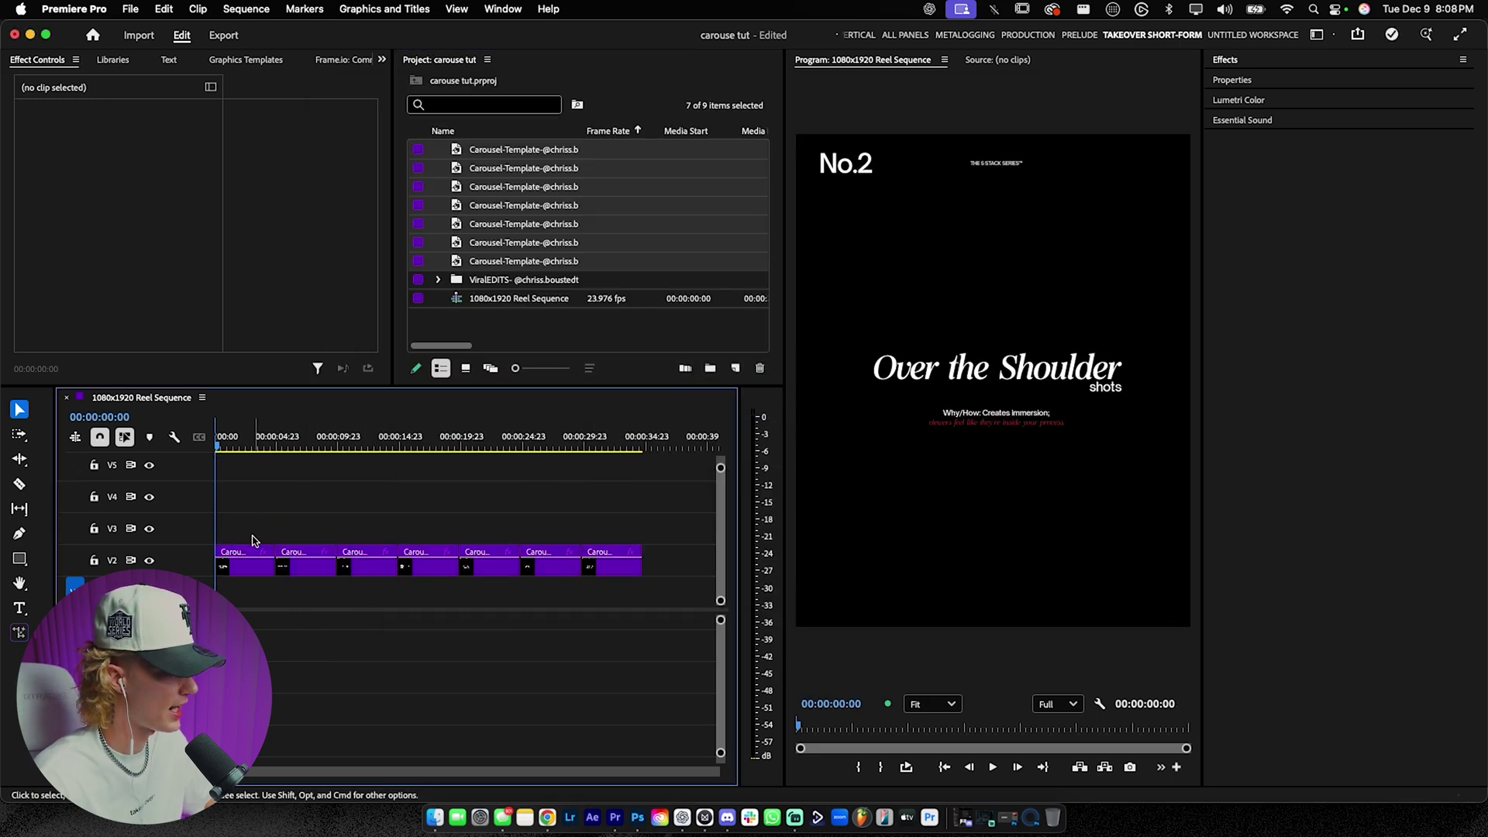
{"action": "left_click_drag", "start_coordinate": [244, 447], "coordinate": [436, 480]}
{"action": "left_click_drag", "start_coordinate": [419, 568], "coordinate": [245, 502]}
{"action": "left_click_drag", "start_coordinate": [367, 566], "coordinate": [245, 470]}
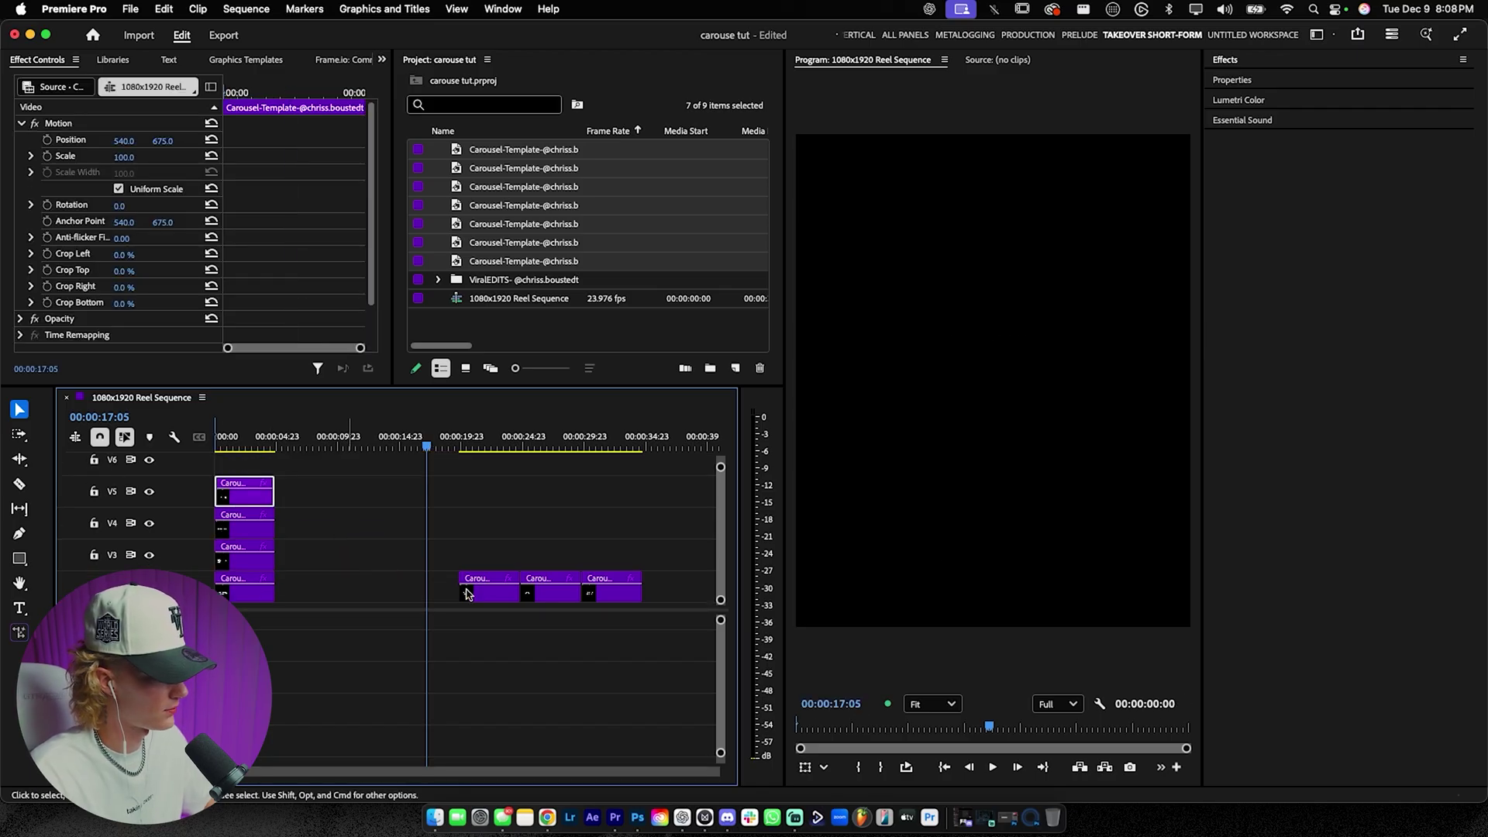
{"action": "key", "text": "grave"}
{"action": "left_click_drag", "start_coordinate": [458, 422], "coordinate": [175, 264]}
{"action": "left_click_drag", "start_coordinate": [552, 428], "coordinate": [169, 232]}
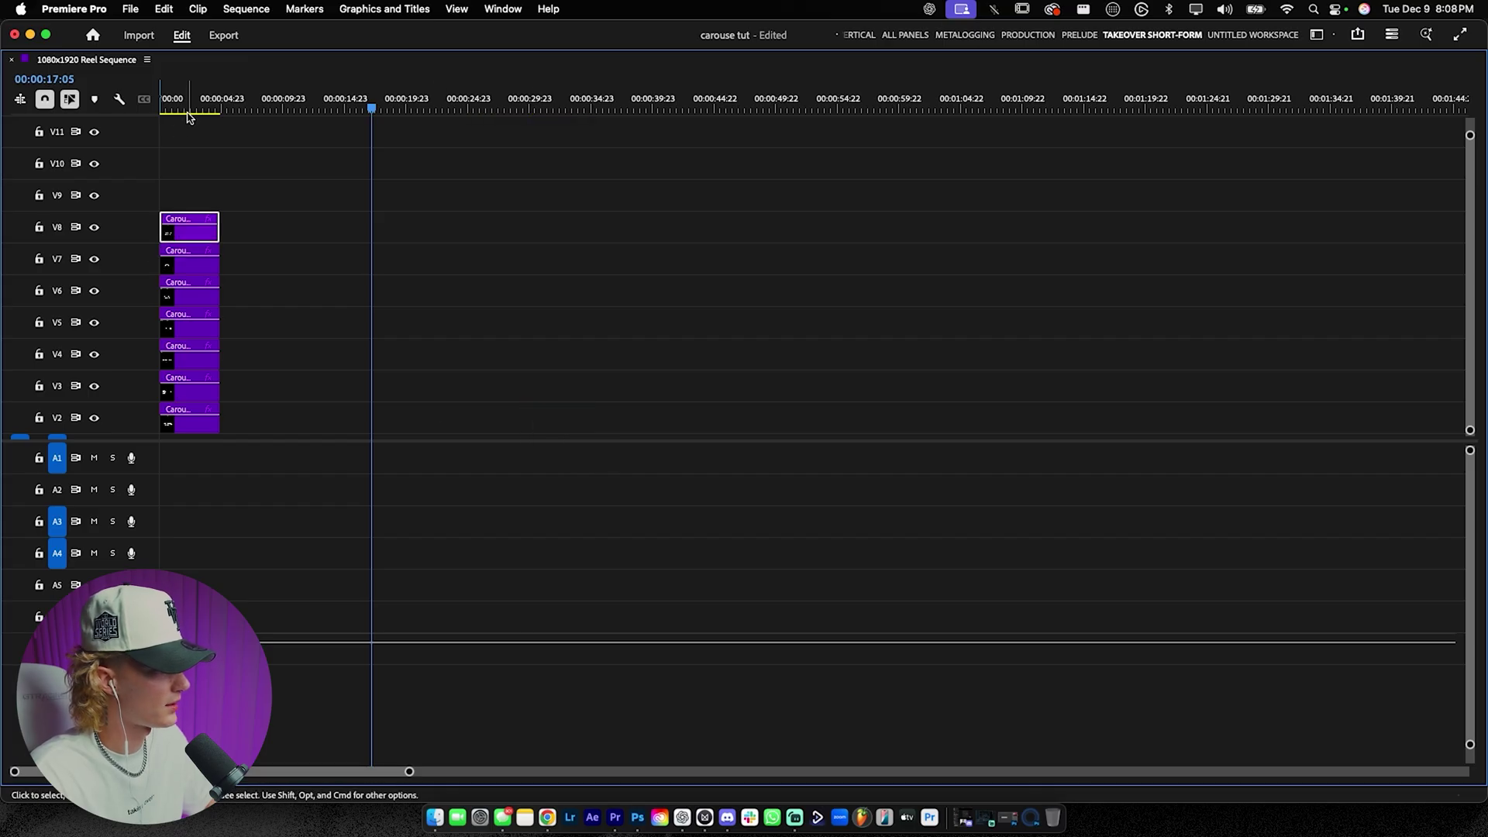
Step: Cut the stacked slide clips at the playhead and delete the leftover halves
{"action": "key", "text": "Home"}
{"action": "key", "text": "space"}
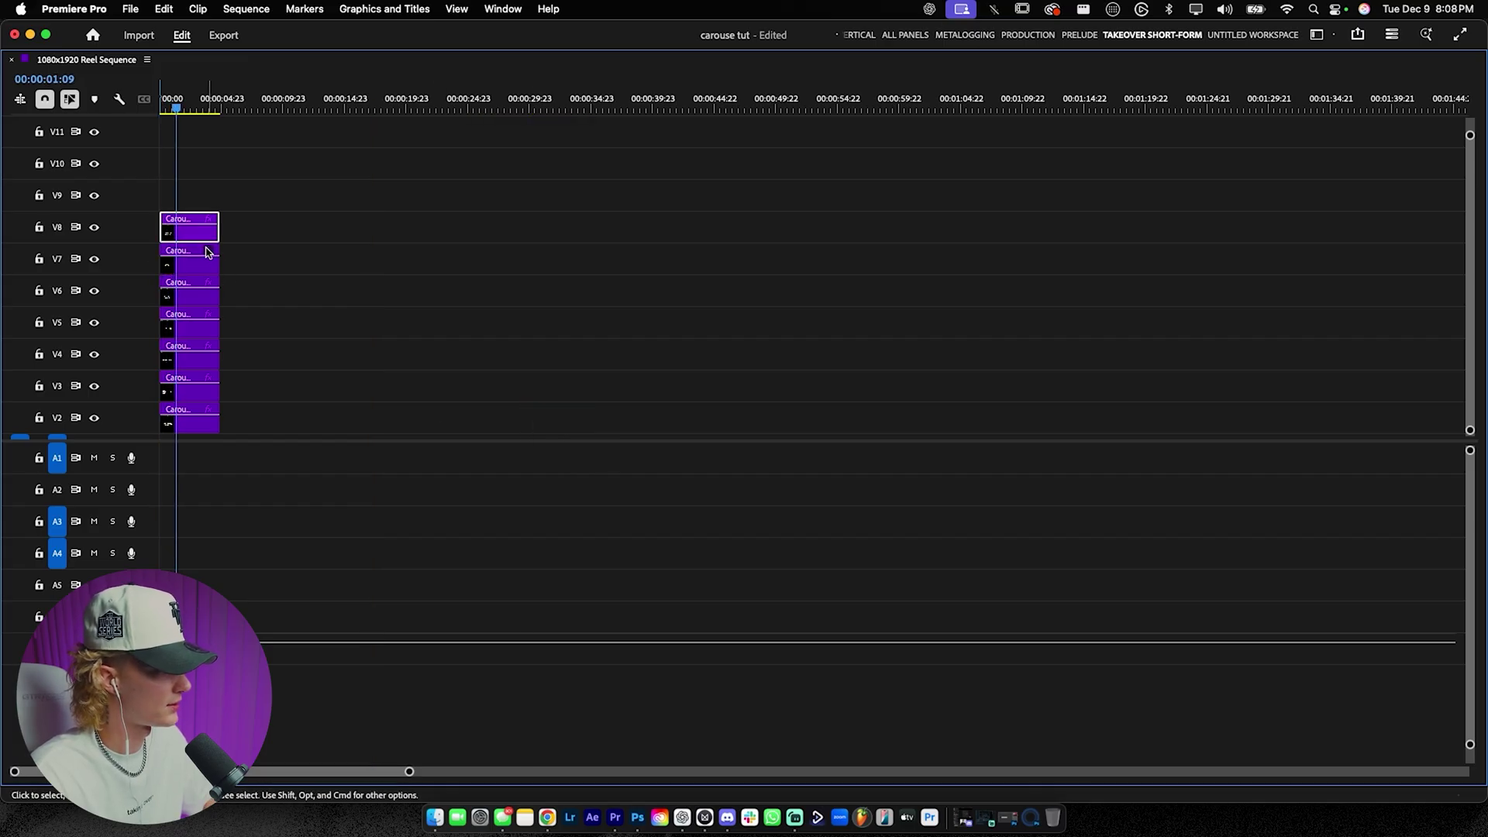
{"action": "left_click_drag", "start_coordinate": [270, 201], "coordinate": [189, 403]}
{"action": "key", "text": "c"}
{"action": "left_click", "coordinate": [190, 418]}
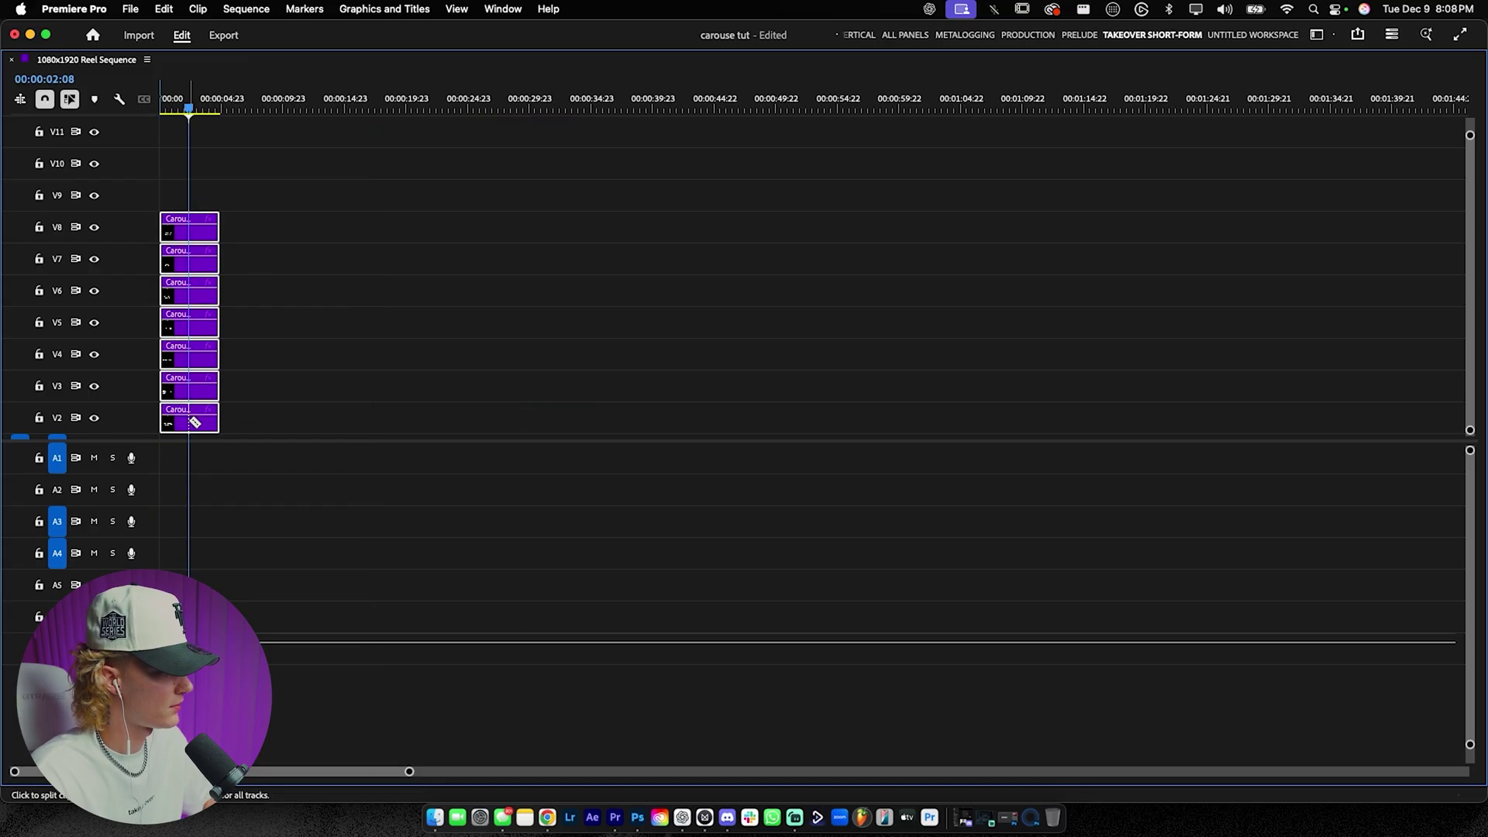
{"action": "left_click", "coordinate": [189, 388]}
{"action": "key", "text": "v"}
{"action": "left_click_drag", "start_coordinate": [255, 199], "coordinate": [206, 424]}
{"action": "key", "text": "Delete"}
Step: Lay the seven text slides end to end and move them up to track V3
{"action": "key", "text": "Home"}
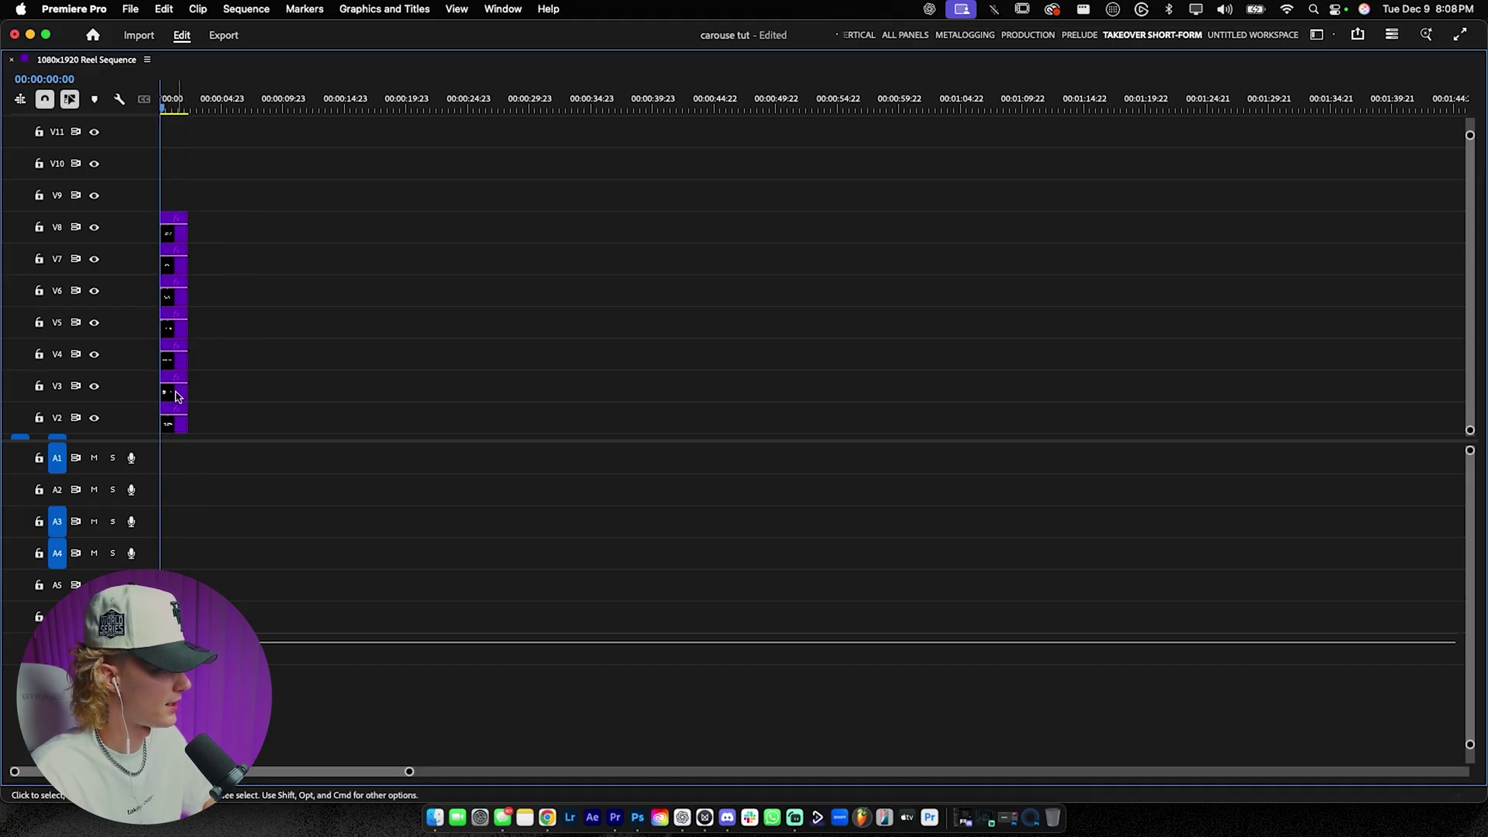
{"action": "left_click_drag", "start_coordinate": [175, 412], "coordinate": [204, 412]}
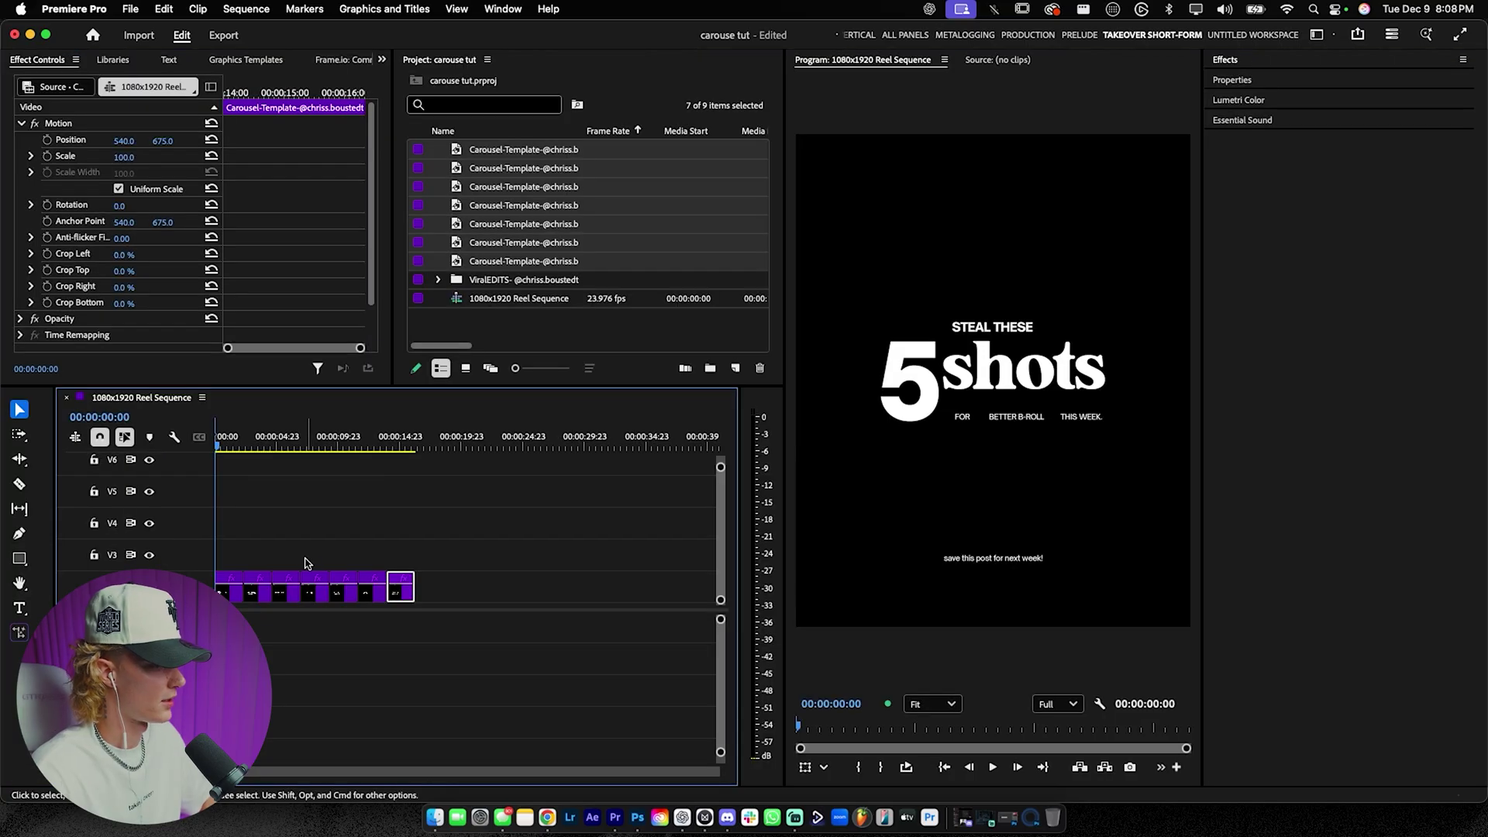
{"action": "key", "text": "="}
{"action": "left_click_drag", "start_coordinate": [571, 570], "coordinate": [280, 557]}
{"action": "left_click", "coordinate": [280, 523]}
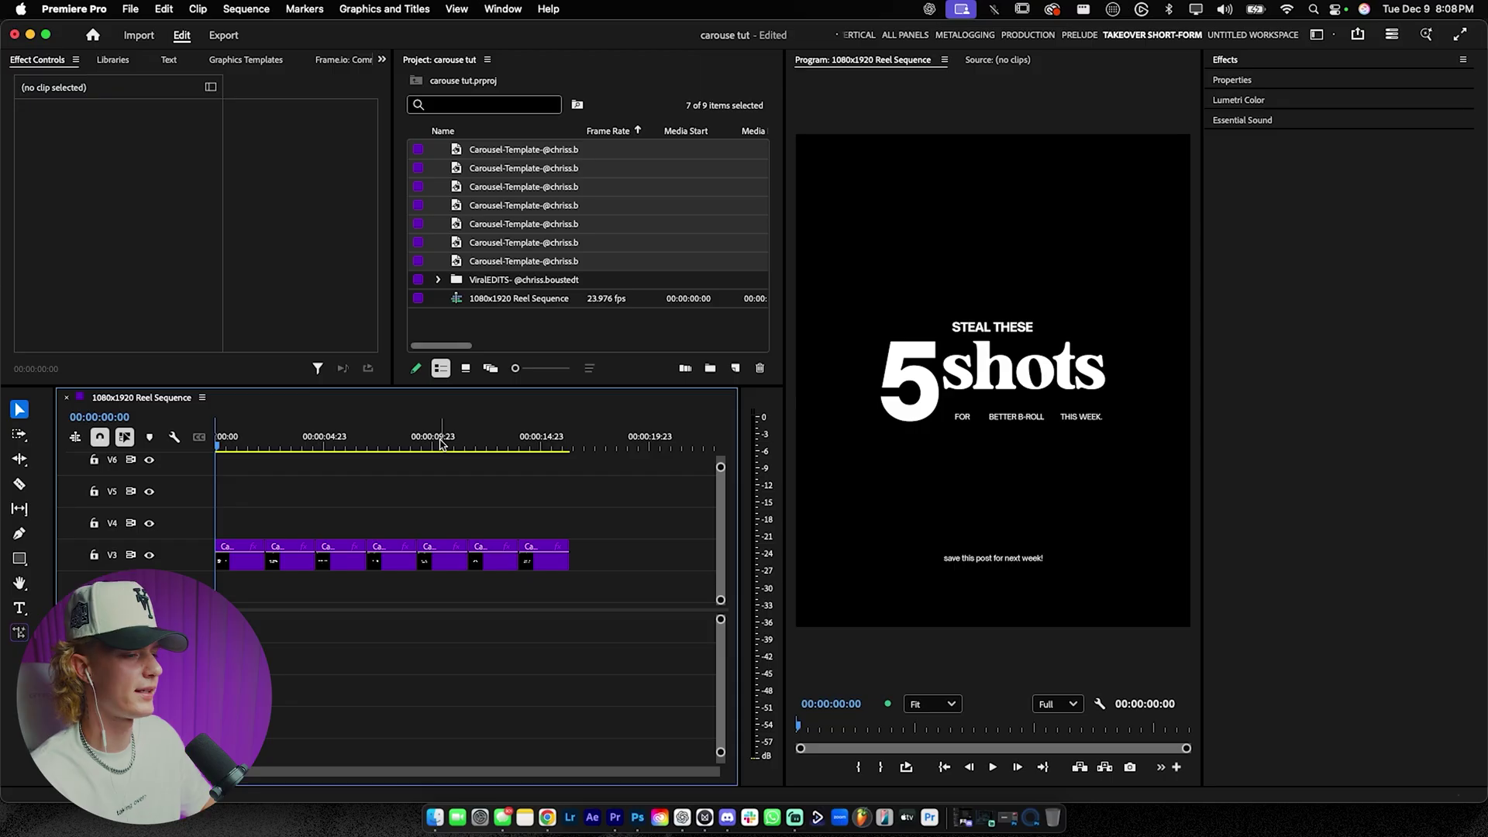
Step: Deselect the Carousel-Template items and open the import dialog from the Project panel
{"action": "mouse_move", "coordinate": [434, 345]}
{"action": "left_mouse_down"}
{"action": "mouse_move", "coordinate": [500, 345]}
{"action": "mouse_move", "coordinate": [429, 343]}
{"action": "left_mouse_up"}
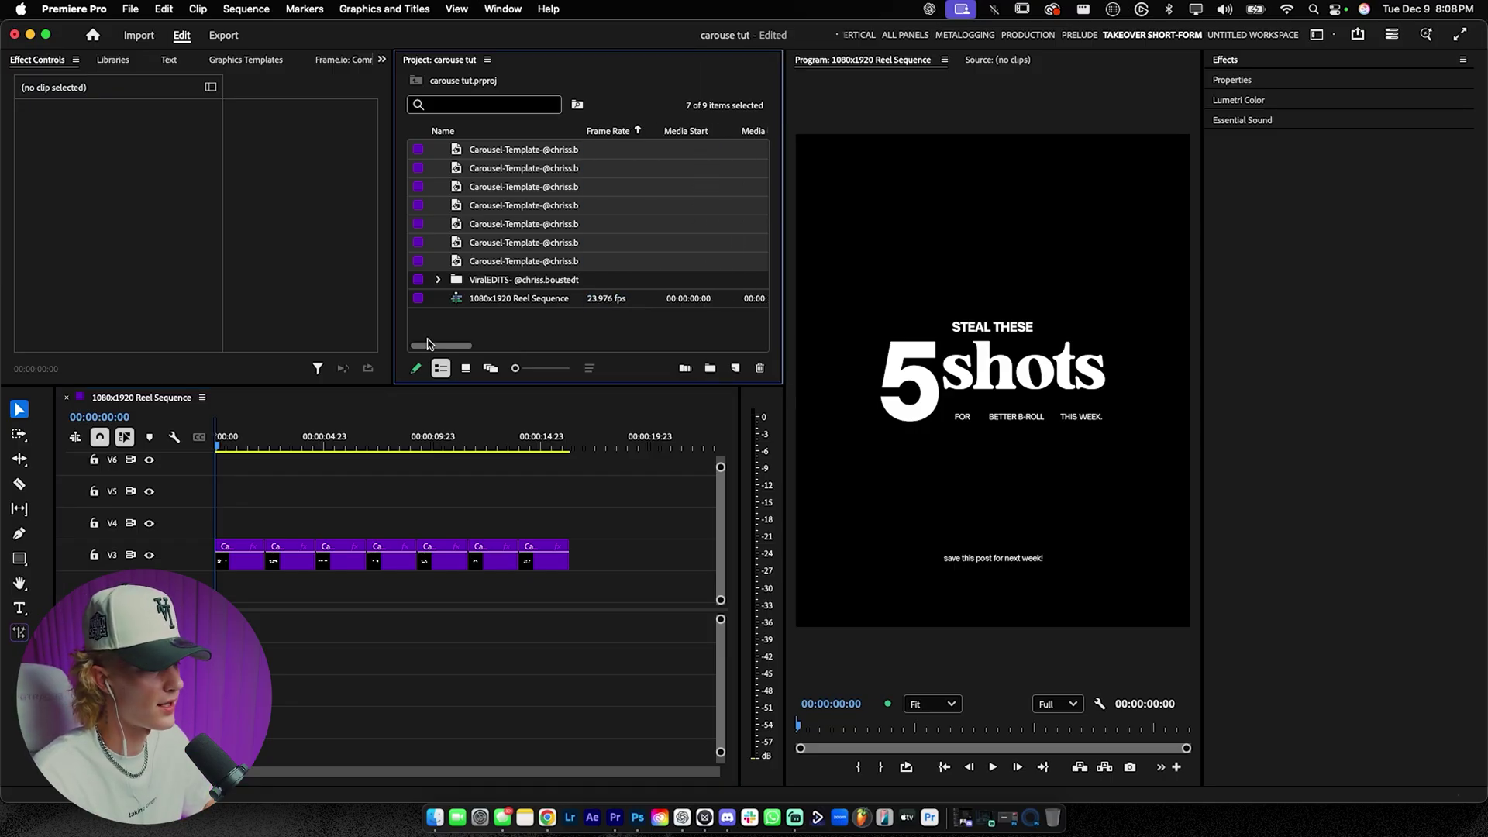
{"action": "left_click", "coordinate": [545, 315]}
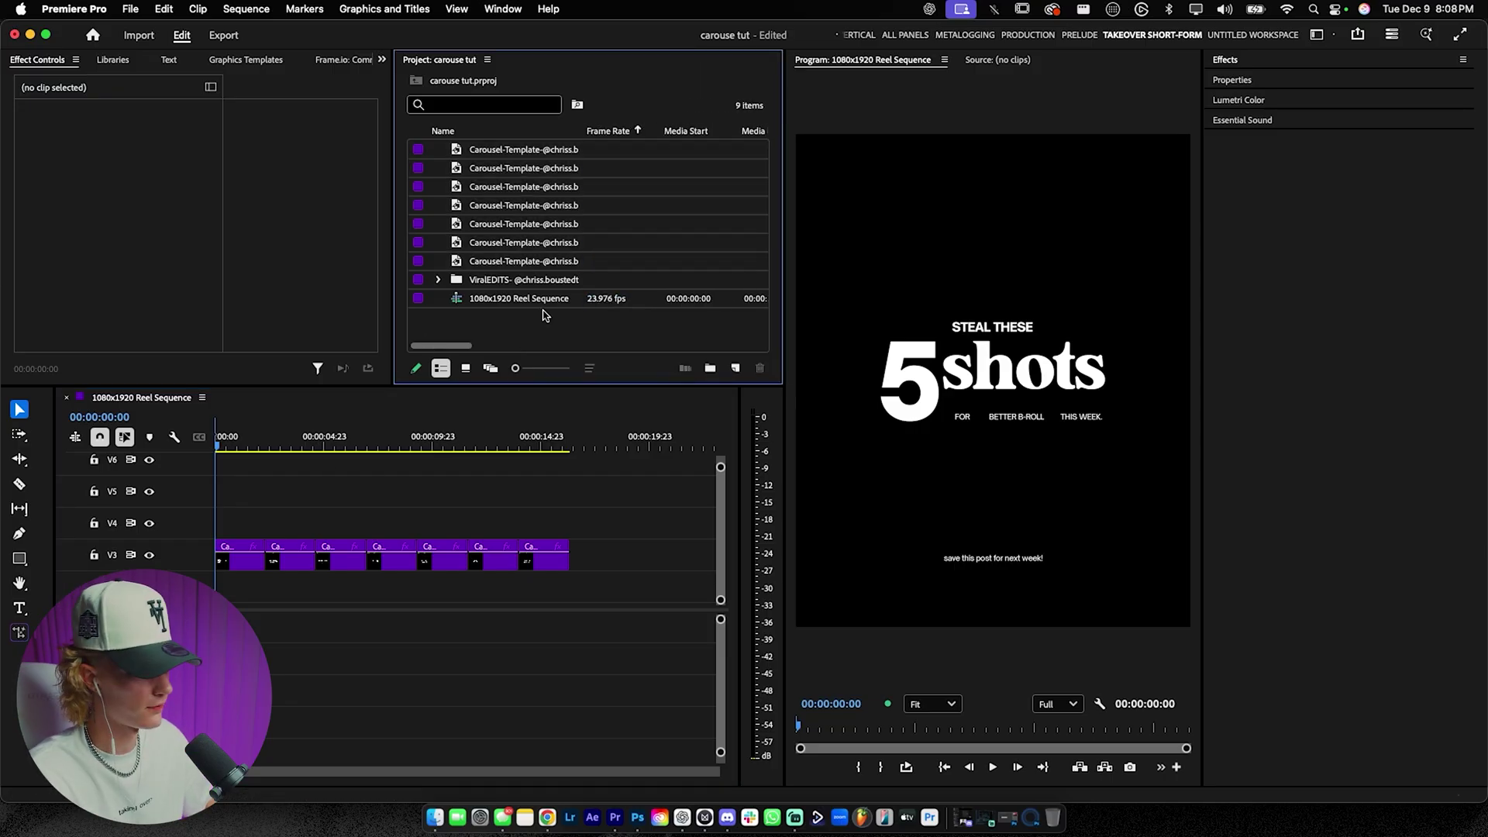
{"action": "left_click_drag", "start_coordinate": [541, 329], "coordinate": [585, 412]}
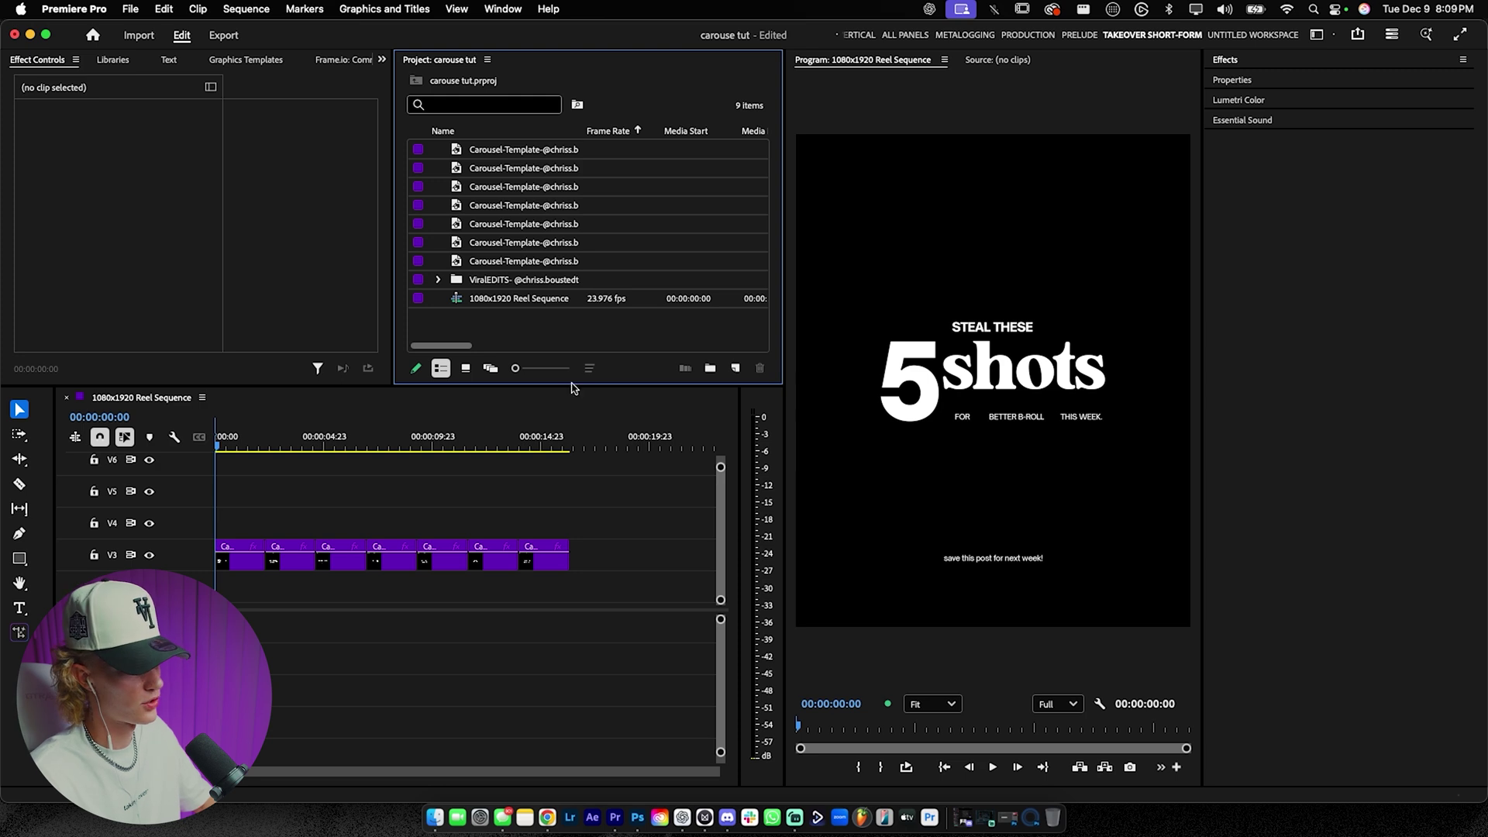
{"action": "double_click", "coordinate": [563, 328]}
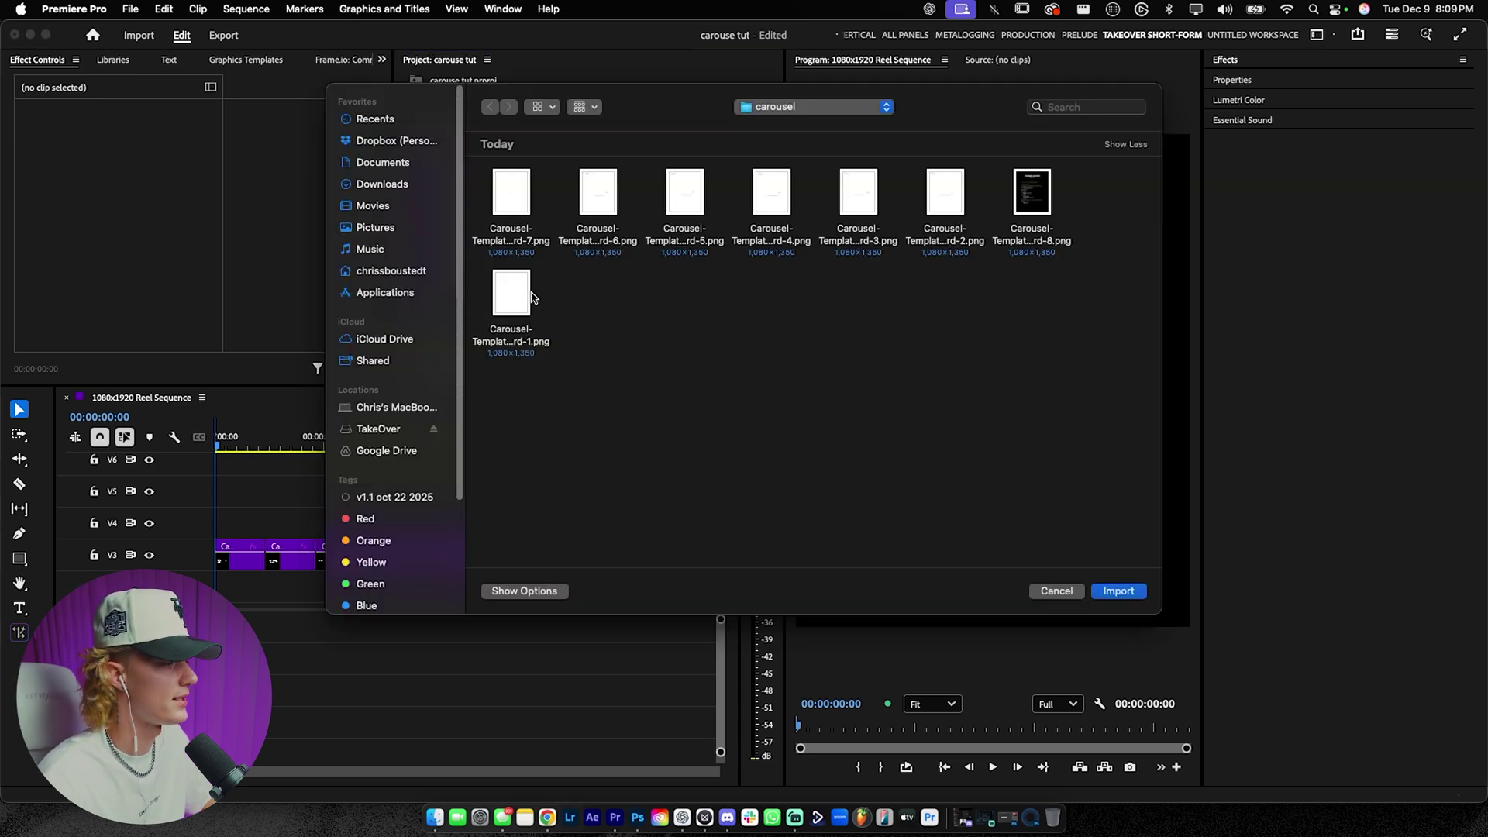
Step: Import the office b-roll MP4s from the TakeOver drive
{"action": "left_click", "coordinate": [401, 430]}
{"action": "double_click", "coordinate": [511, 194]}
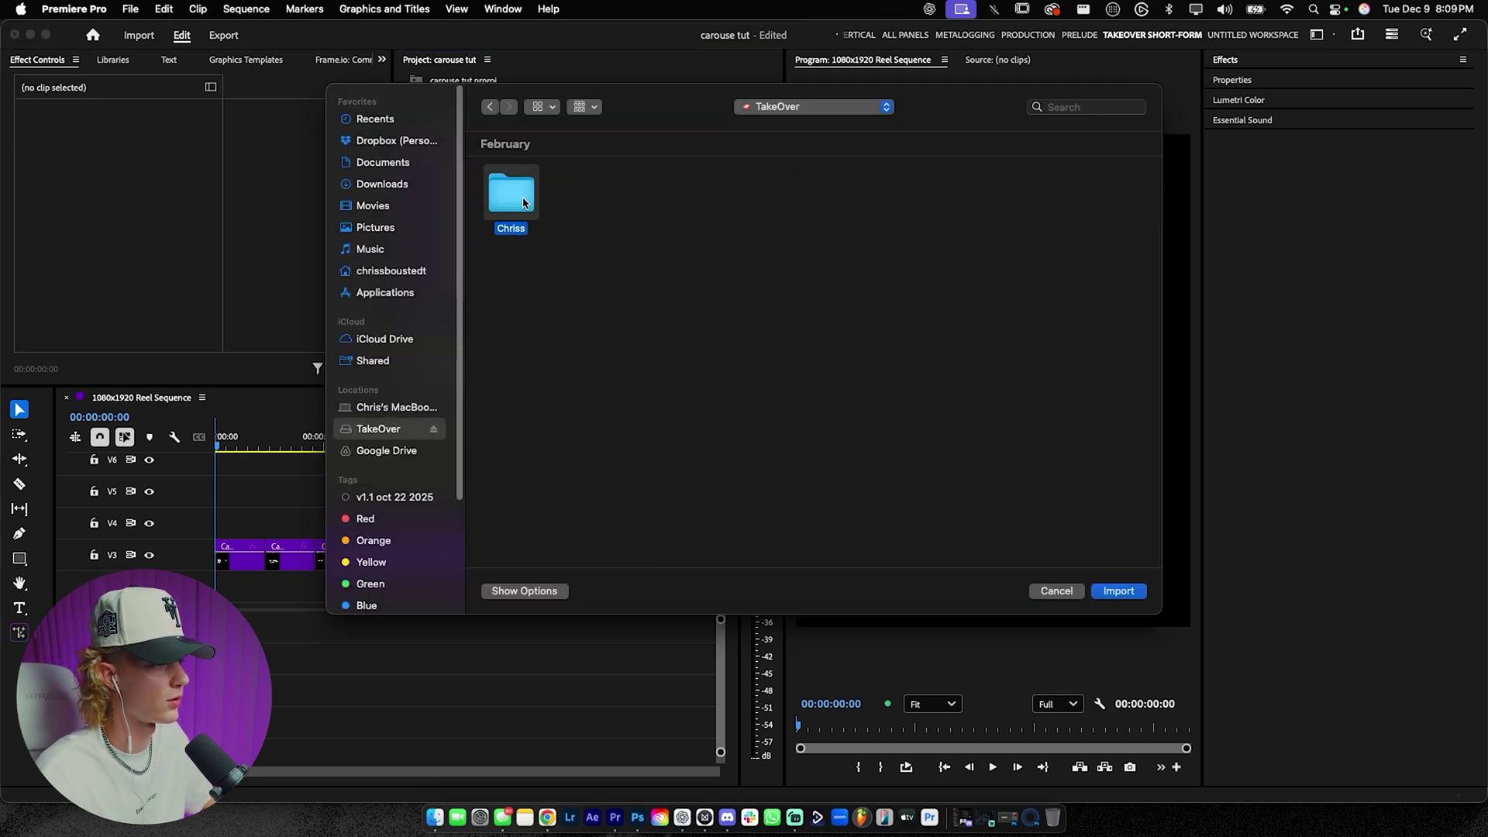
{"action": "double_click", "coordinate": [1032, 333]}
{"action": "left_click", "coordinate": [1108, 592]}
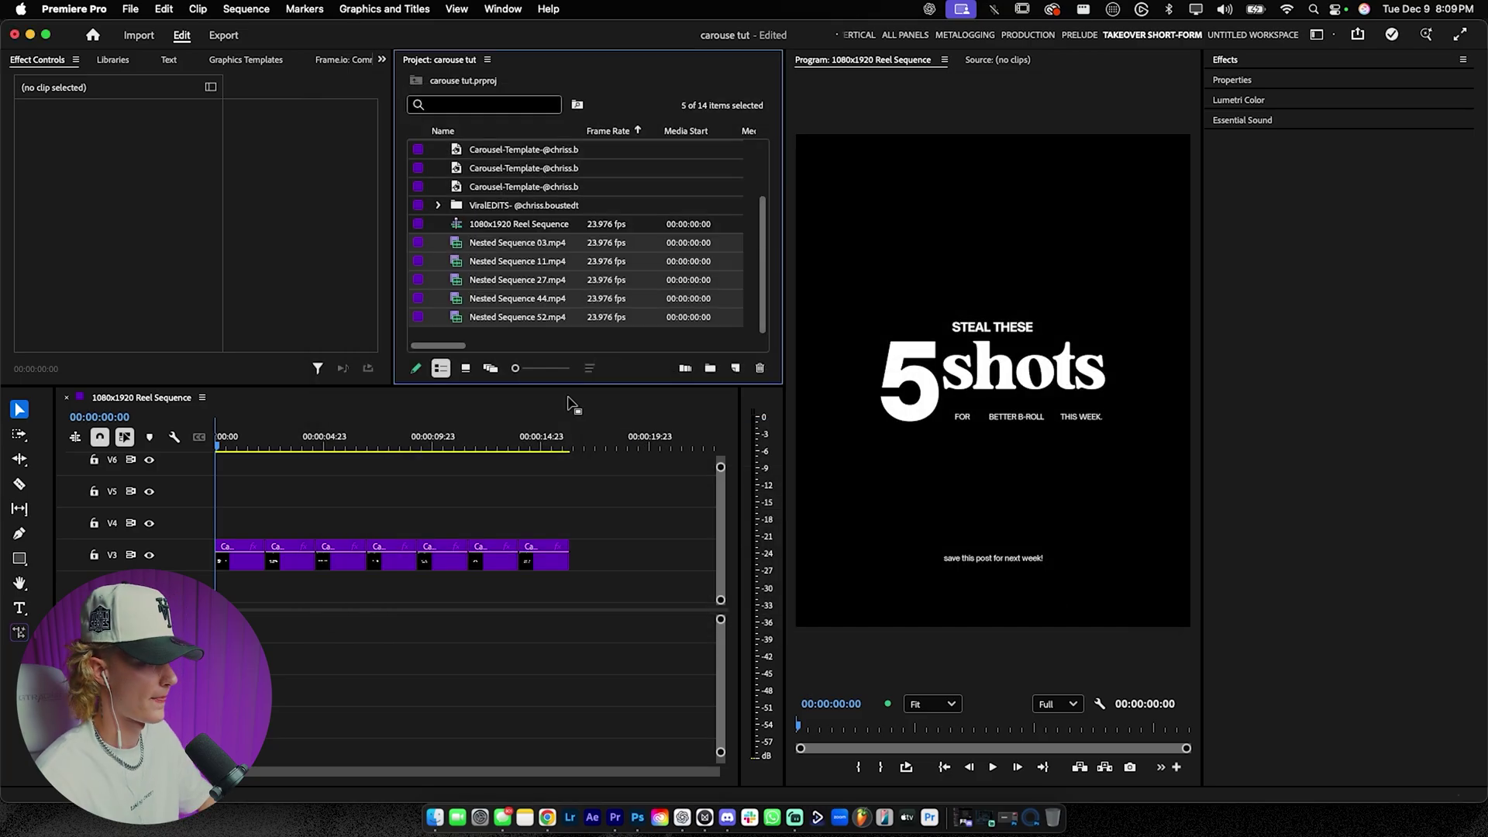
Step: Trim a shot from Nested Sequence 11 with In/Out and place it at the V2 start
{"action": "double_click", "coordinate": [456, 245]}
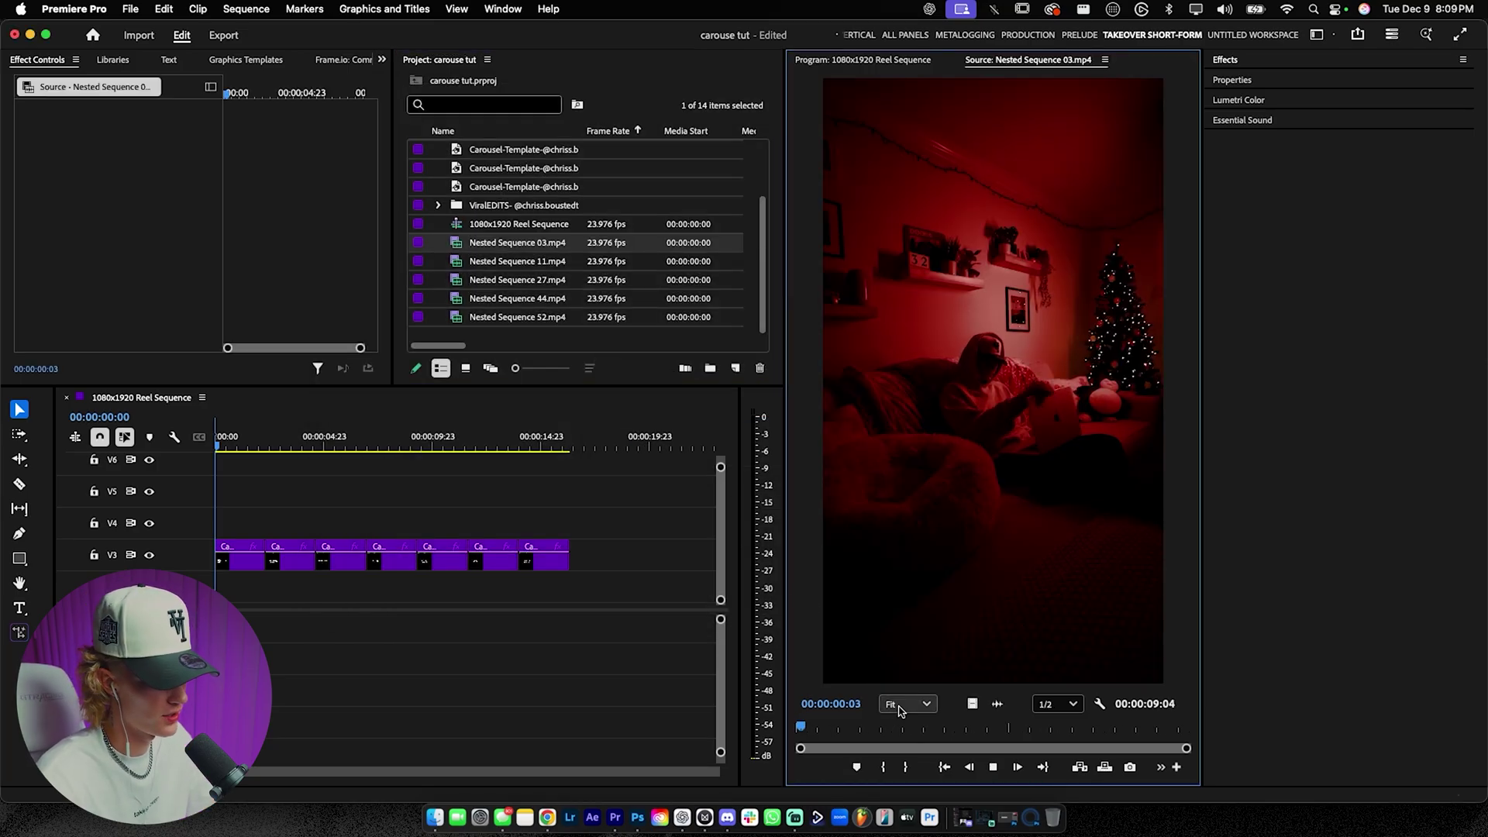
{"action": "left_click_drag", "start_coordinate": [903, 727], "coordinate": [833, 727]}
{"action": "left_click", "coordinate": [459, 264]}
{"action": "double_click", "coordinate": [459, 262]}
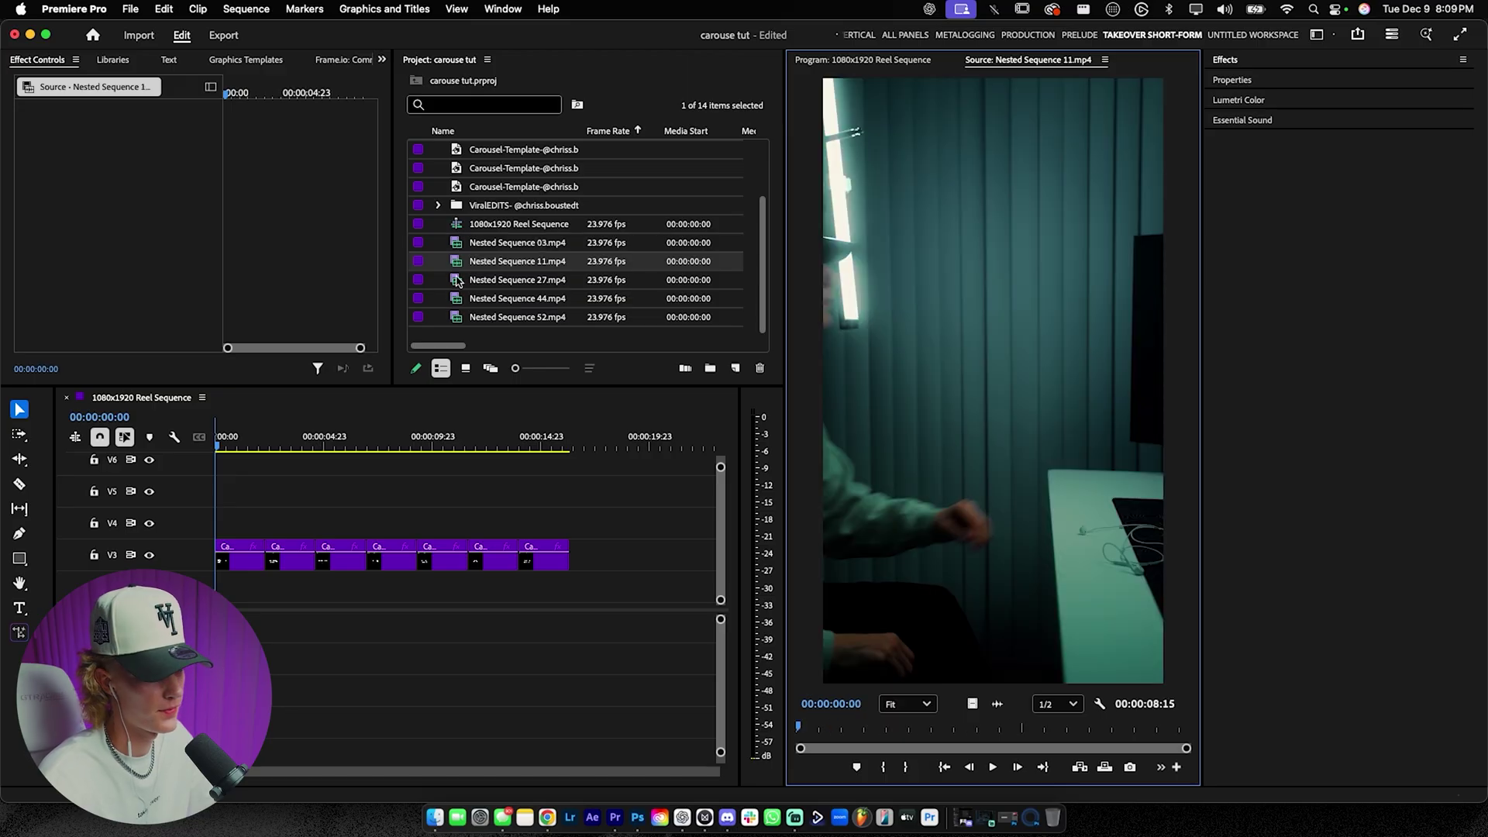
{"action": "left_click_drag", "start_coordinate": [807, 726], "coordinate": [863, 726]}
{"action": "key", "text": "i"}
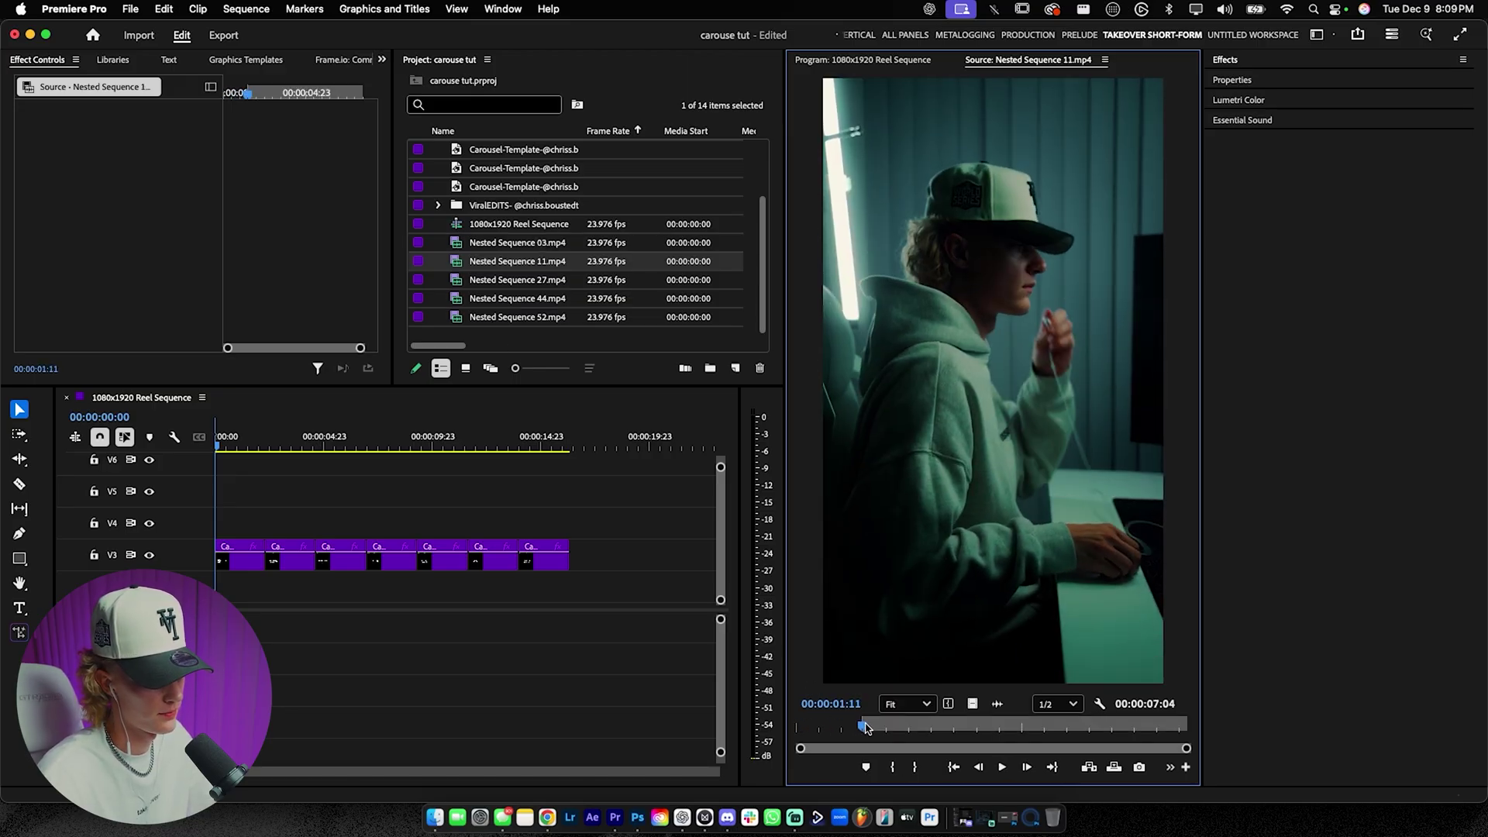
{"action": "left_click", "coordinate": [873, 726]}
{"action": "left_click", "coordinate": [865, 726]}
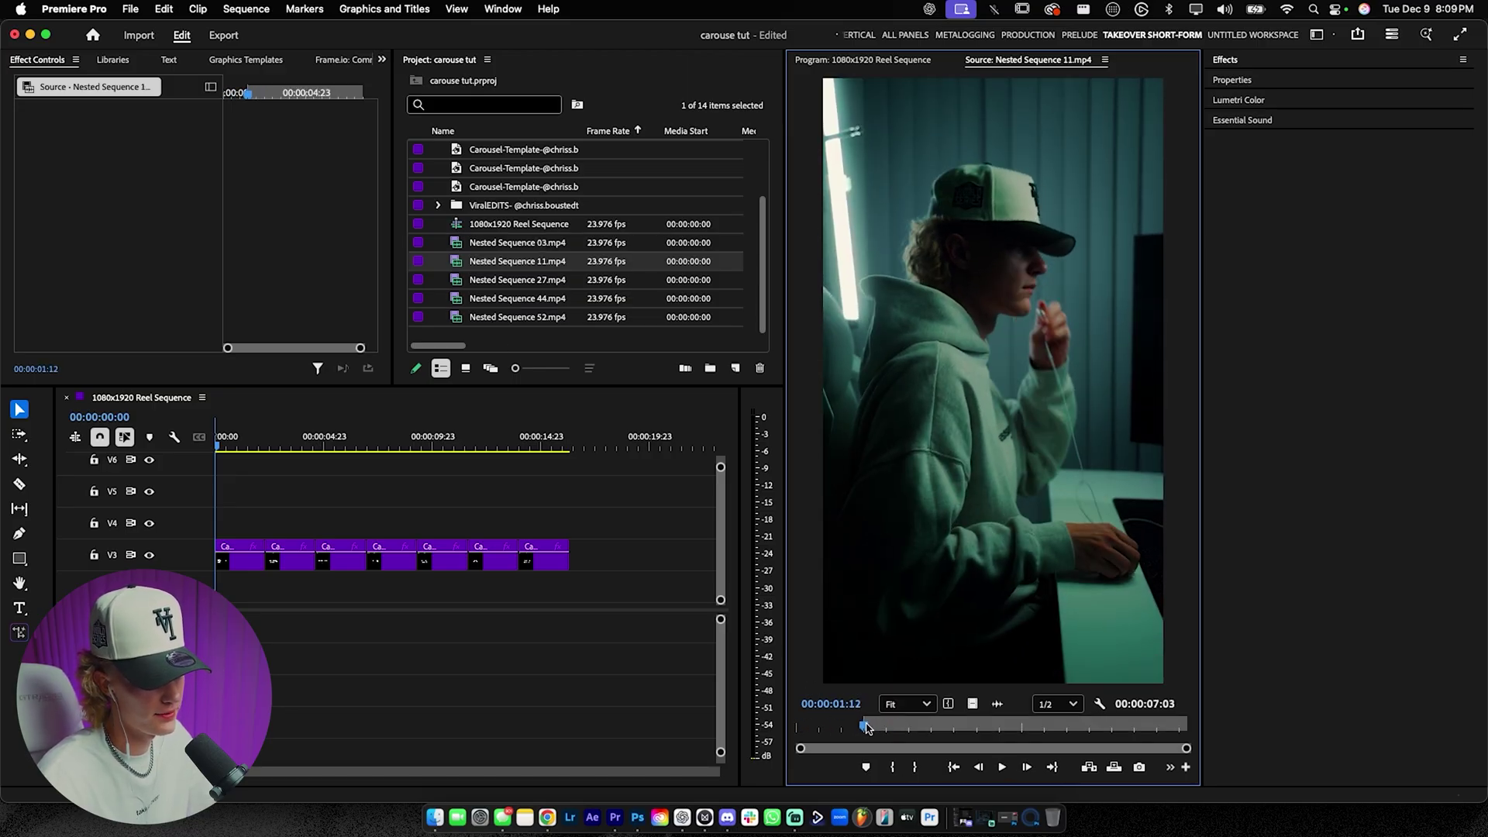
{"action": "key", "text": "space"}
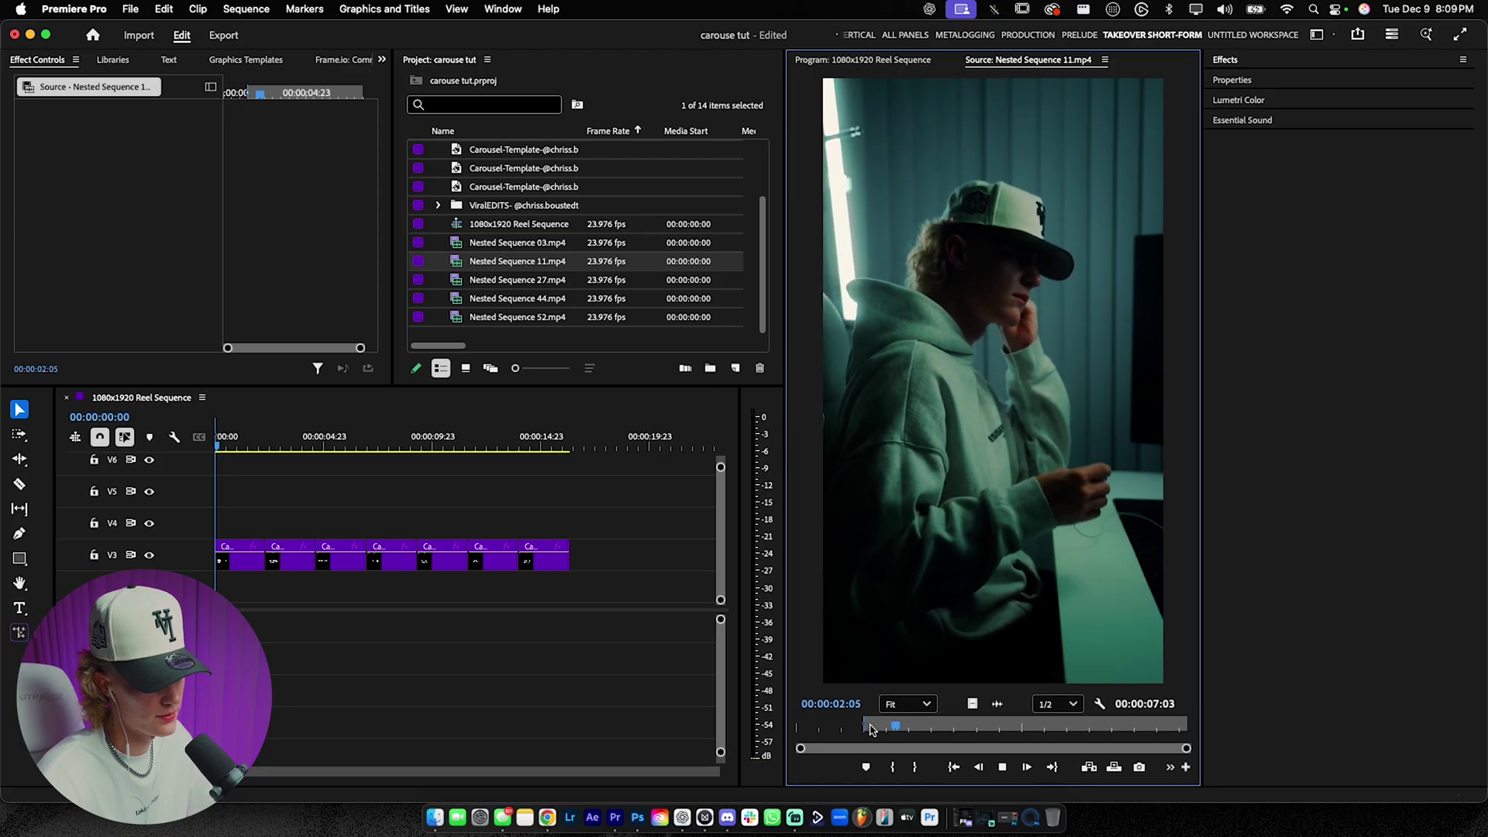
{"action": "key", "text": "space"}
{"action": "key", "text": "o"}
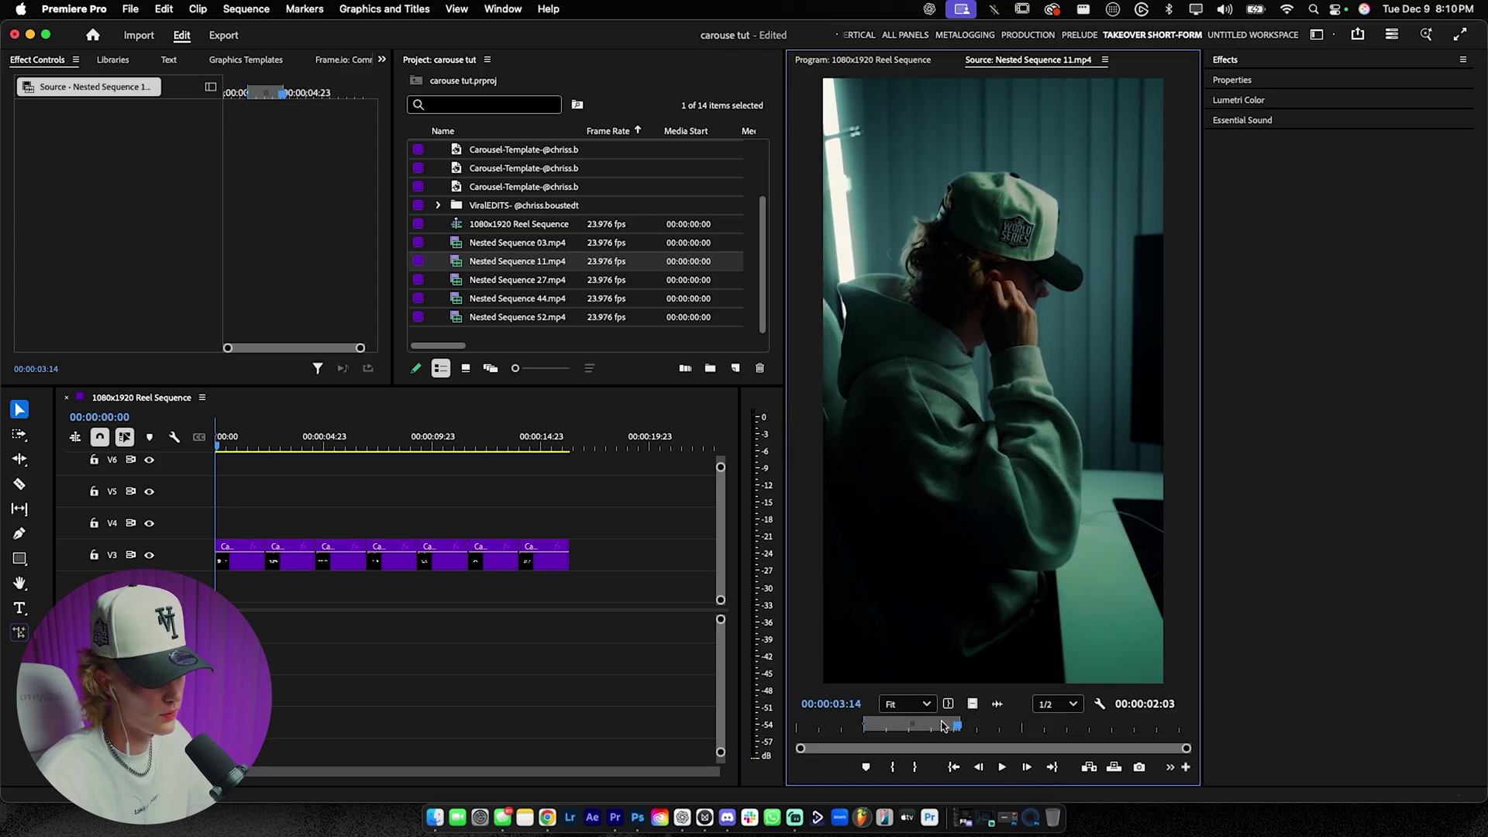
{"action": "left_click_drag", "start_coordinate": [972, 708], "coordinate": [268, 595]}
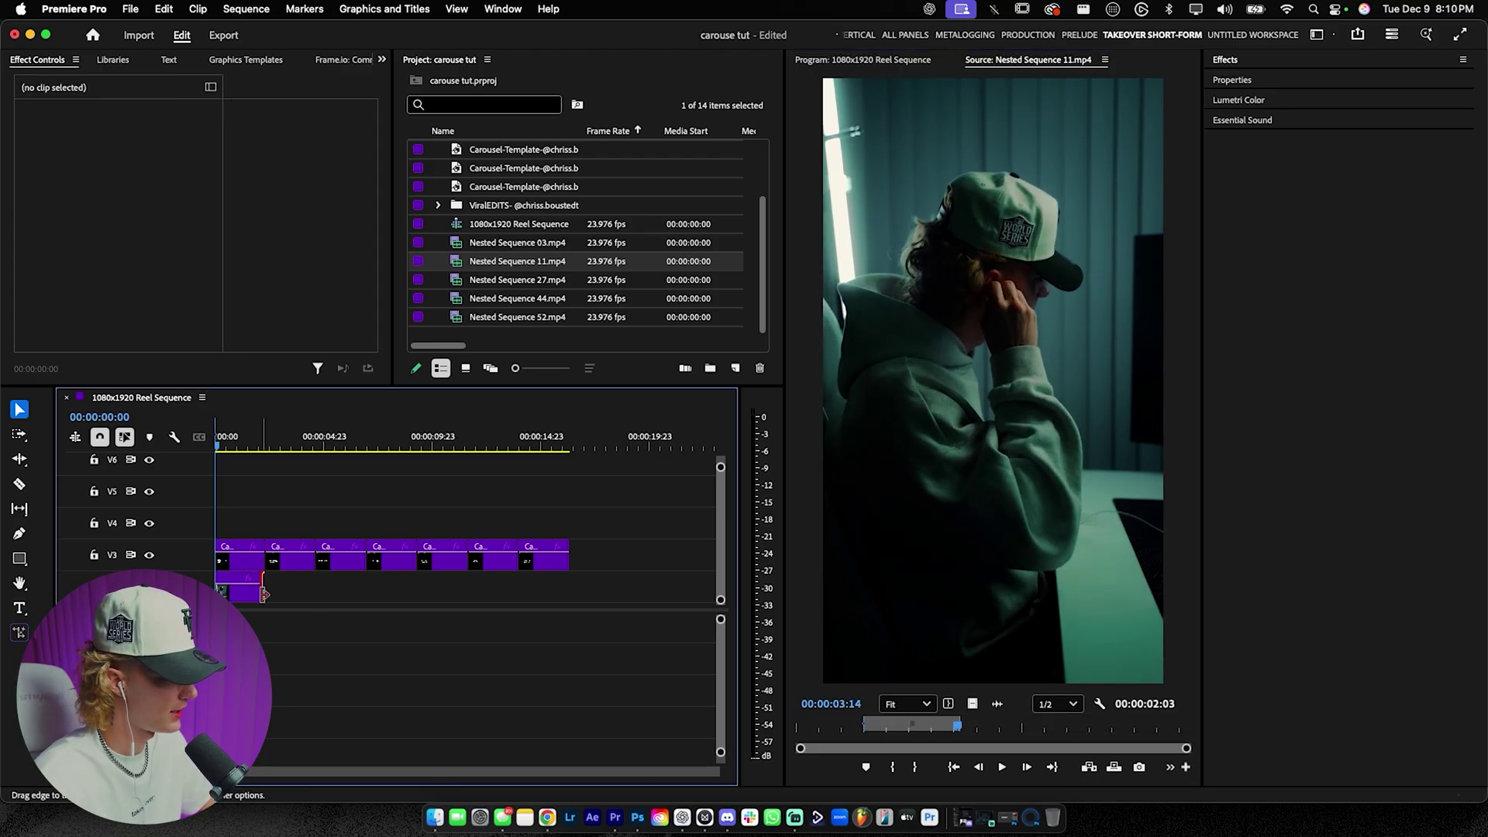
Step: Trim a shot from Nested Sequence 27 and place it after the first b-roll clip
{"action": "double_click", "coordinate": [483, 280]}
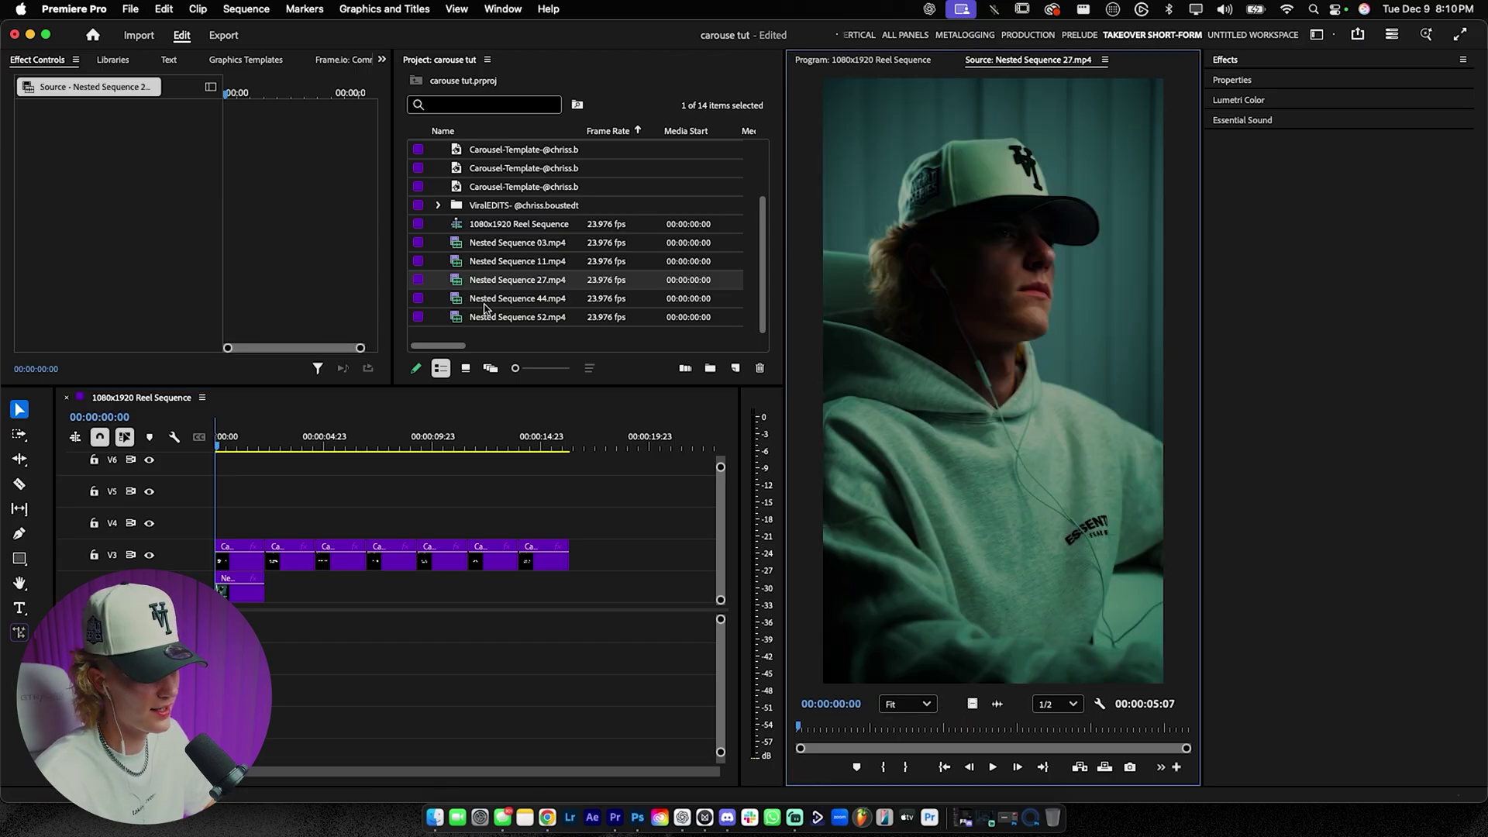
{"action": "key", "text": "i"}
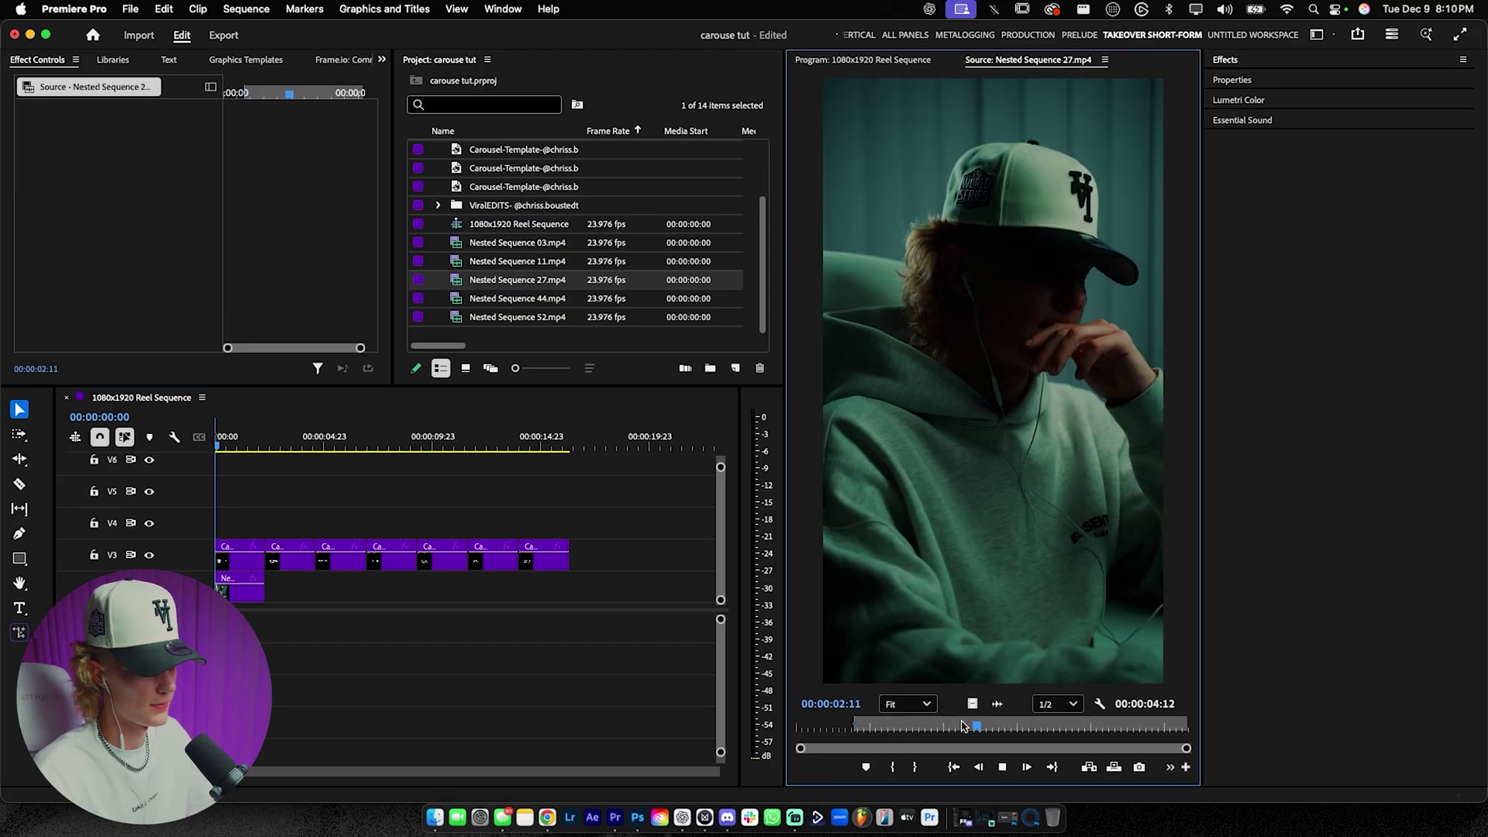
{"action": "key", "text": "o"}
{"action": "key", "text": "space"}
{"action": "left_click_drag", "start_coordinate": [653, 656], "coordinate": [314, 594]}
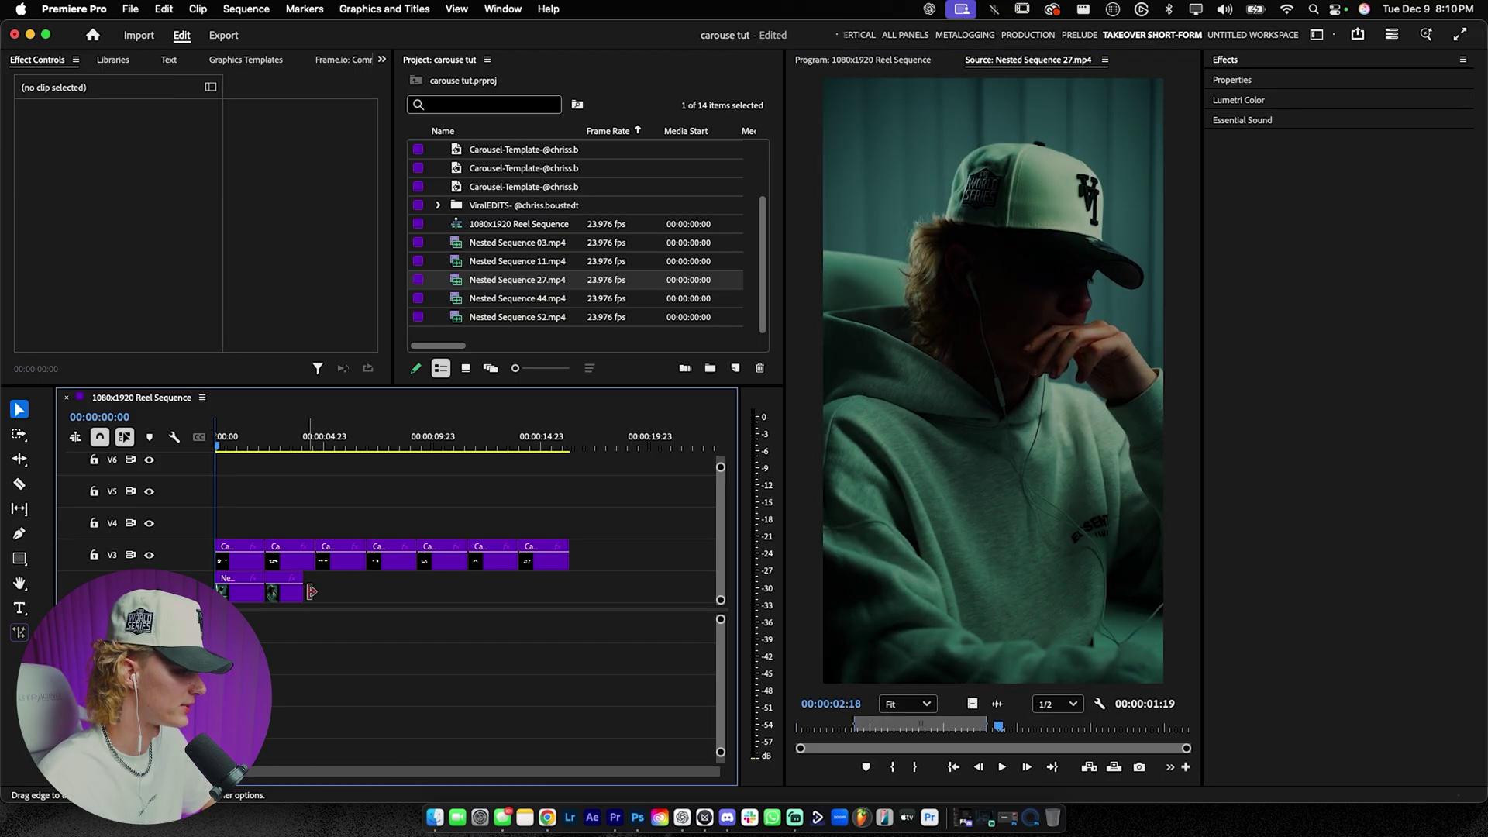
Step: Trim a shot from Nested Sequence 44 and place it after the two b-roll clips
{"action": "double_click", "coordinate": [458, 298]}
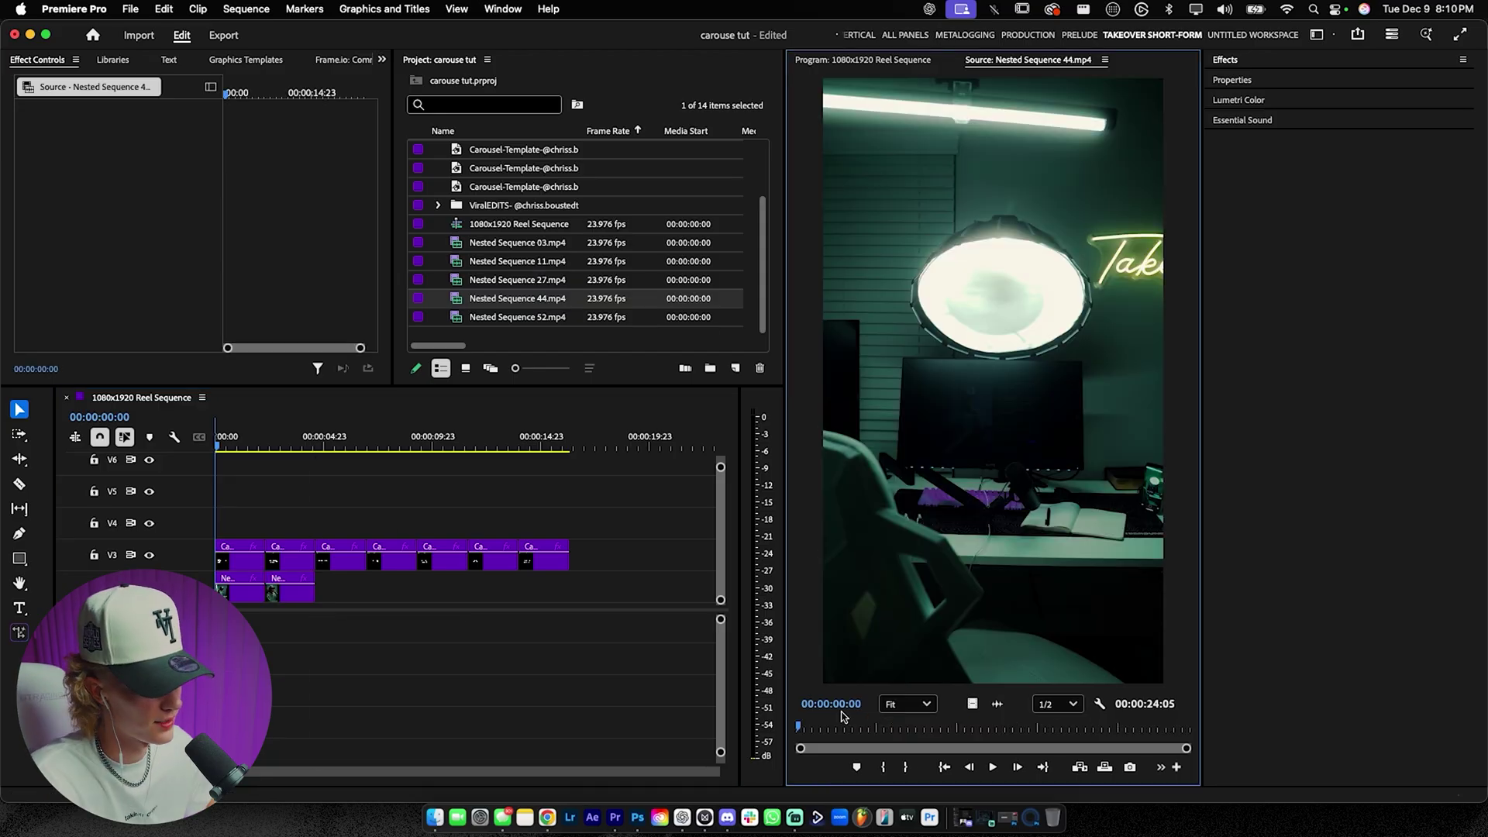
{"action": "left_click_drag", "start_coordinate": [838, 733], "coordinate": [924, 730]}
{"action": "key", "text": "i"}
{"action": "key", "text": "space"}
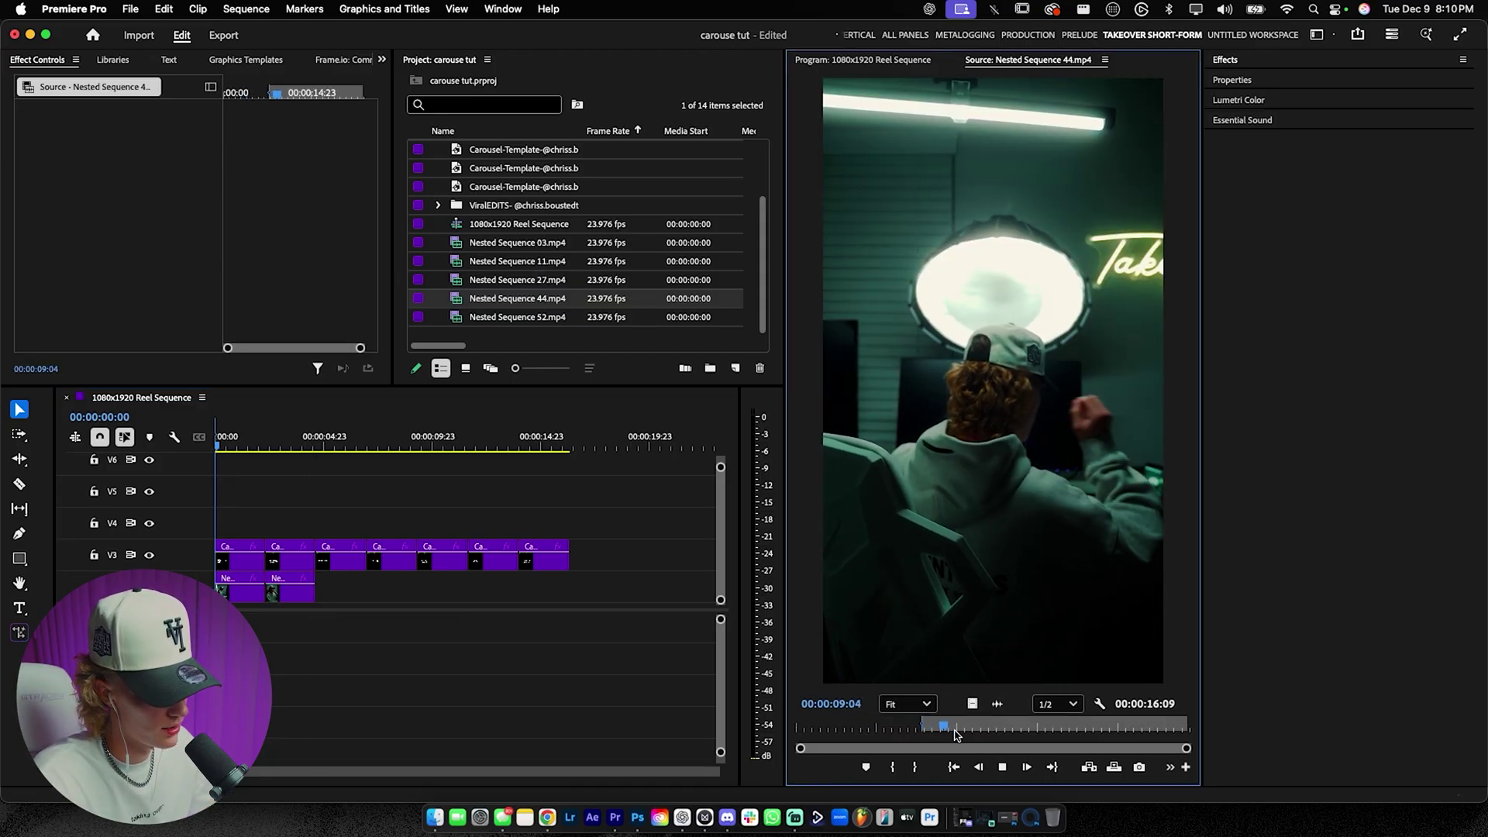
{"action": "key", "text": "o"}
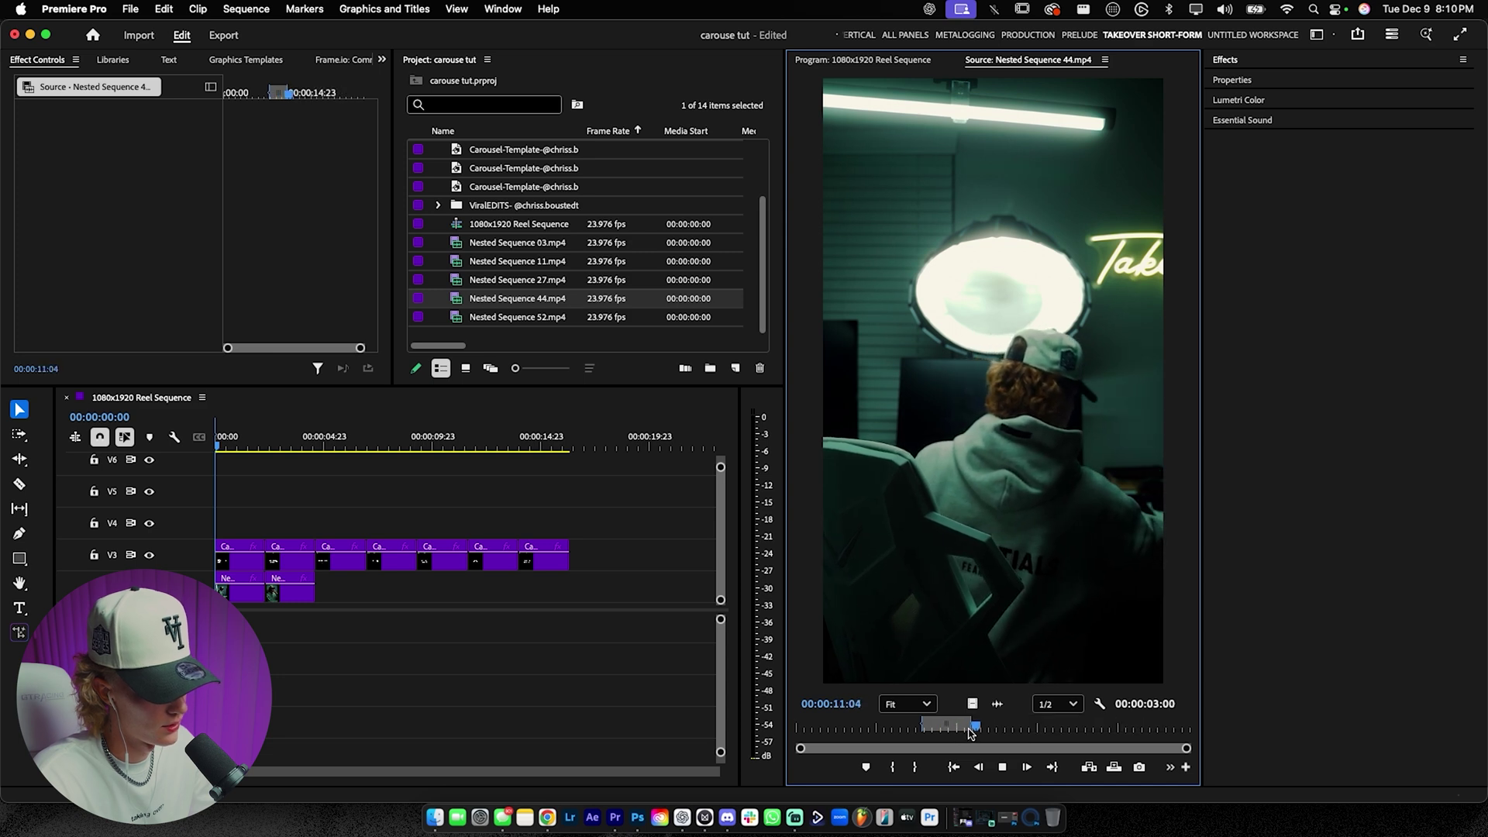
{"action": "key", "text": "space"}
{"action": "left_click_drag", "start_coordinate": [324, 591], "coordinate": [329, 591]}
{"action": "left_click", "coordinate": [252, 465]}
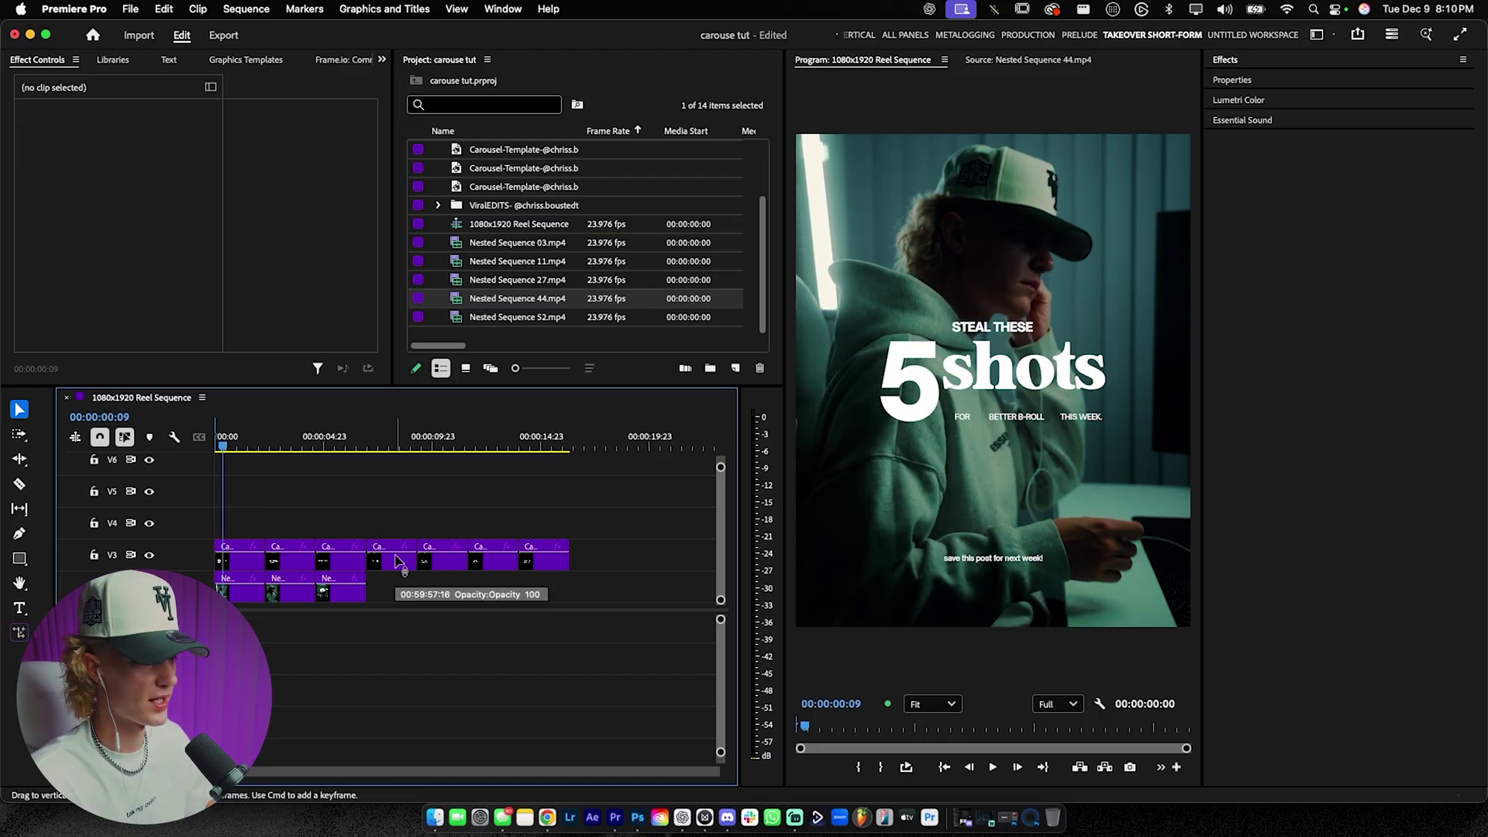
Step: Adjust the first b-roll clip's motion and lower the Nested Sequence 27 footage in frame
{"action": "left_click", "coordinate": [232, 447]}
{"action": "left_click", "coordinate": [239, 447]}
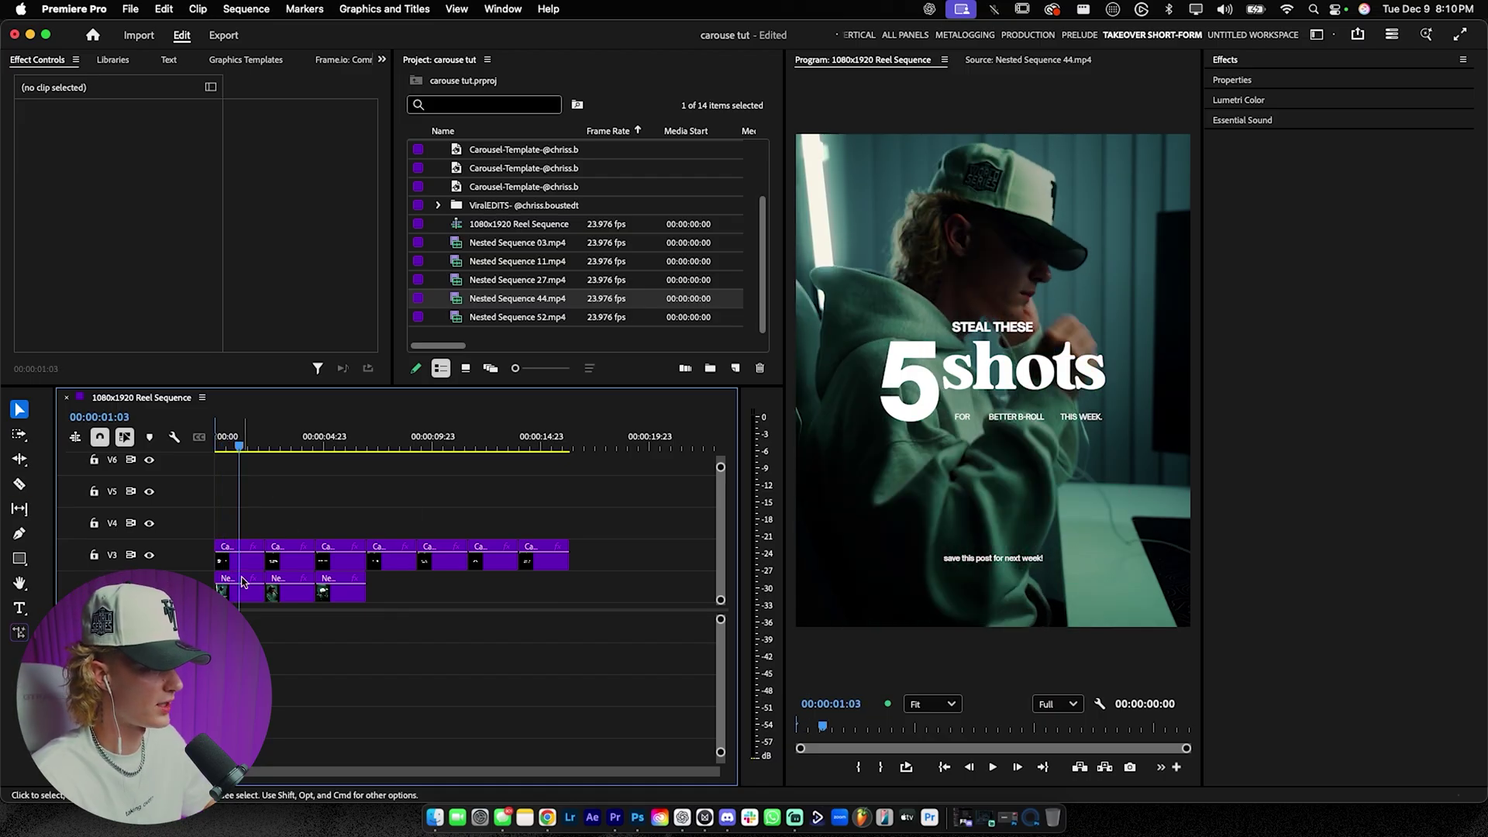
{"action": "left_click", "coordinate": [240, 587]}
{"action": "left_click", "coordinate": [157, 167]}
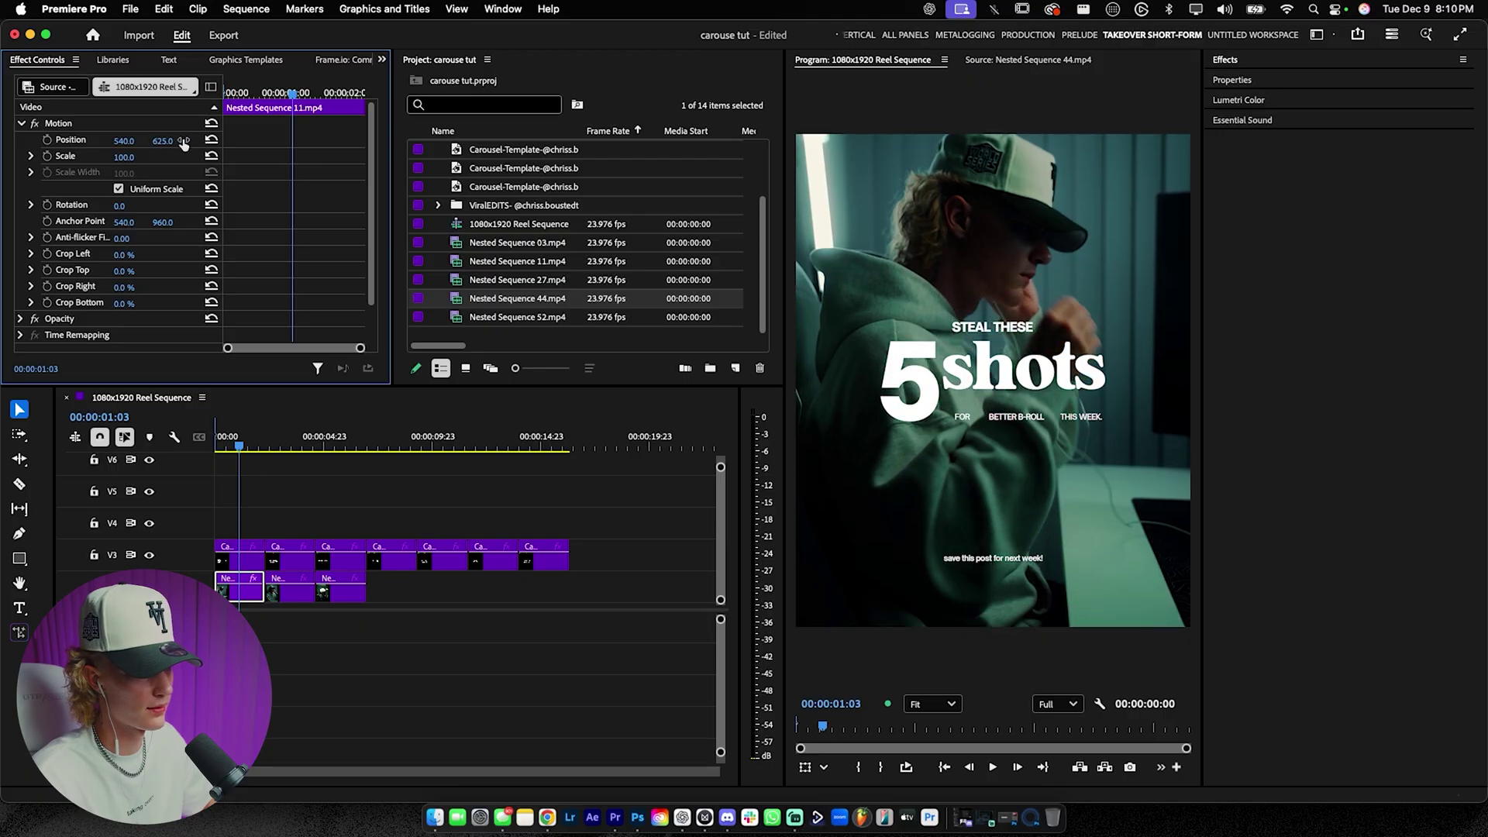
{"action": "left_click", "coordinate": [301, 412]}
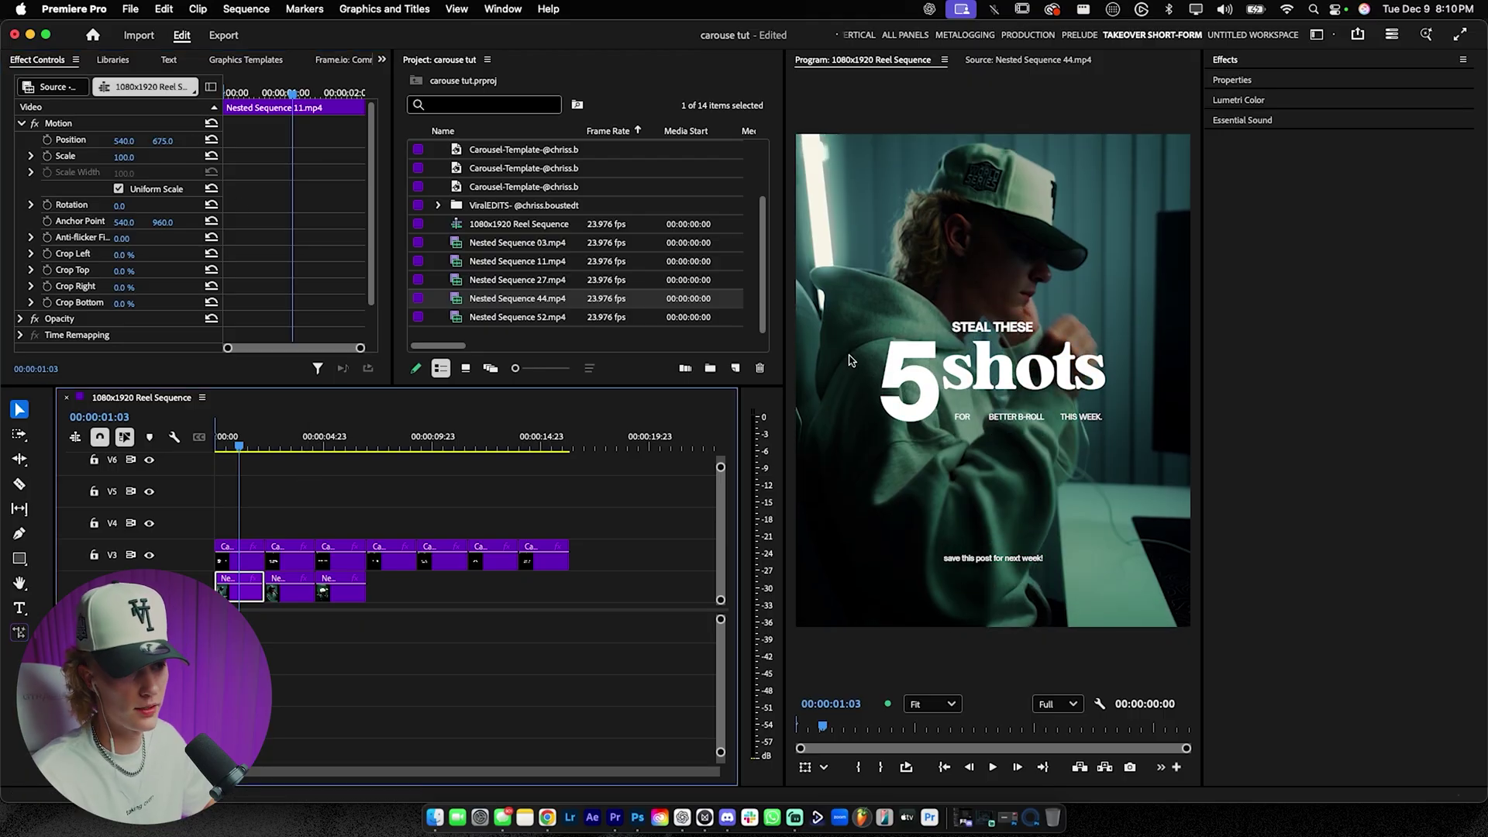
{"action": "left_click", "coordinate": [302, 445]}
{"action": "left_click", "coordinate": [289, 588]}
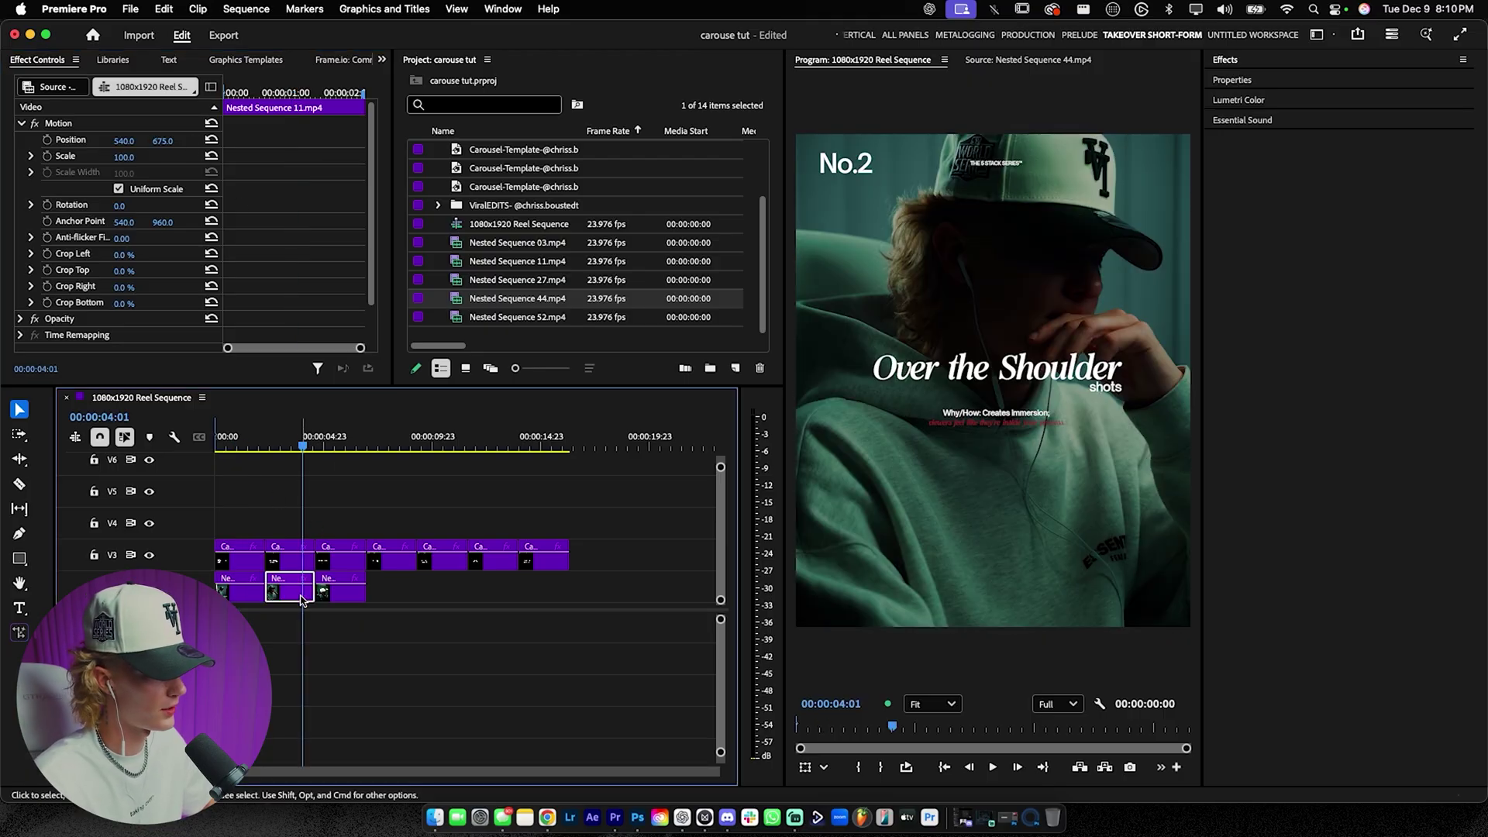
{"action": "left_click_drag", "start_coordinate": [162, 141], "coordinate": [215, 141]}
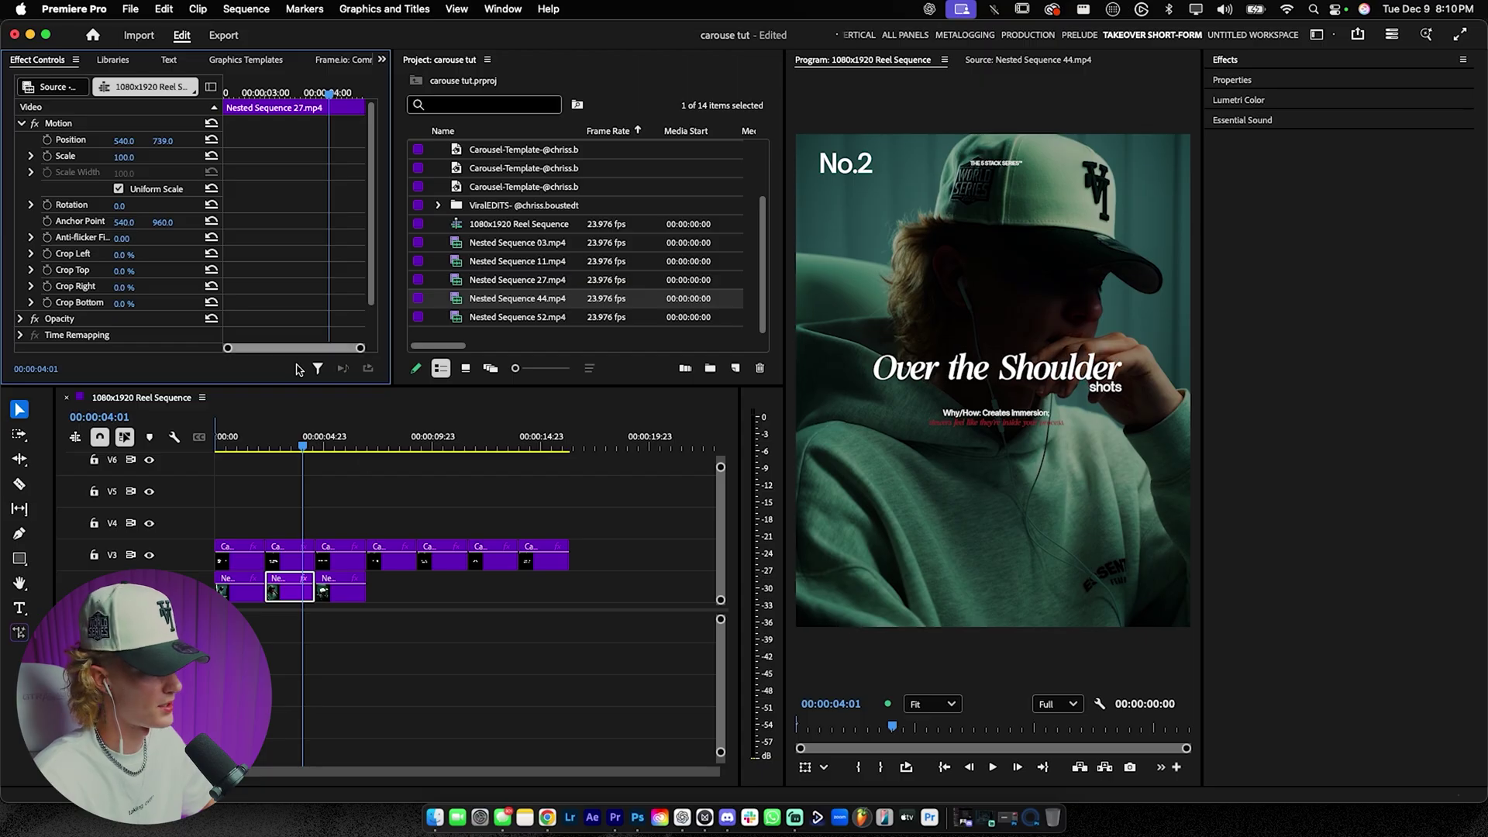
Step: Raise the Nested Sequence 44 footage to Position 540, 526 under the Wide (environment) slide
{"action": "left_click", "coordinate": [340, 444]}
{"action": "left_click", "coordinate": [328, 591]}
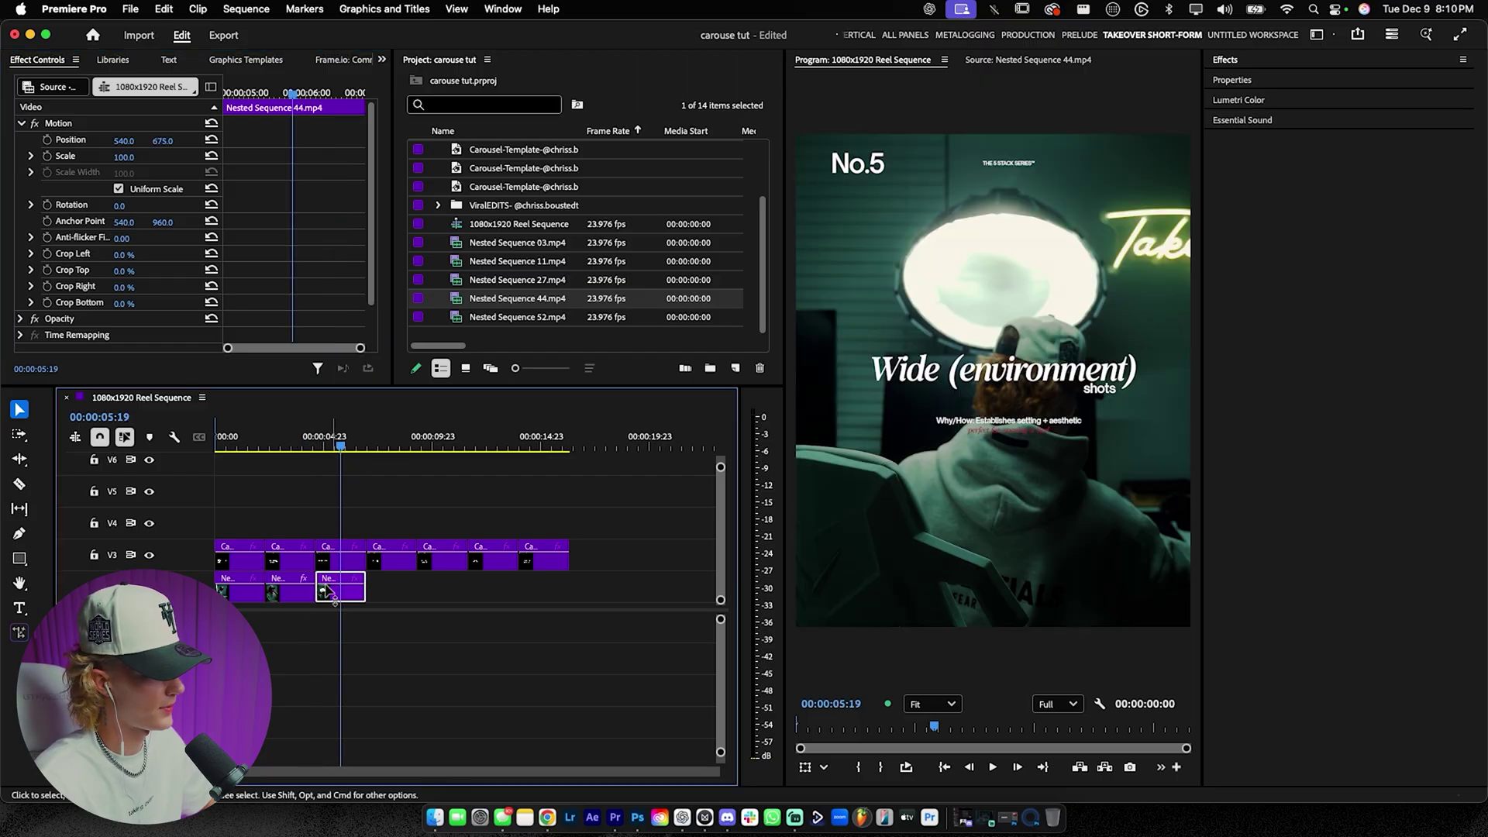
{"action": "left_click", "coordinate": [175, 150]}
{"action": "left_click_drag", "start_coordinate": [163, 141], "coordinate": [54, 141]}
{"action": "key", "text": "space"}
{"action": "left_click", "coordinate": [396, 588]}
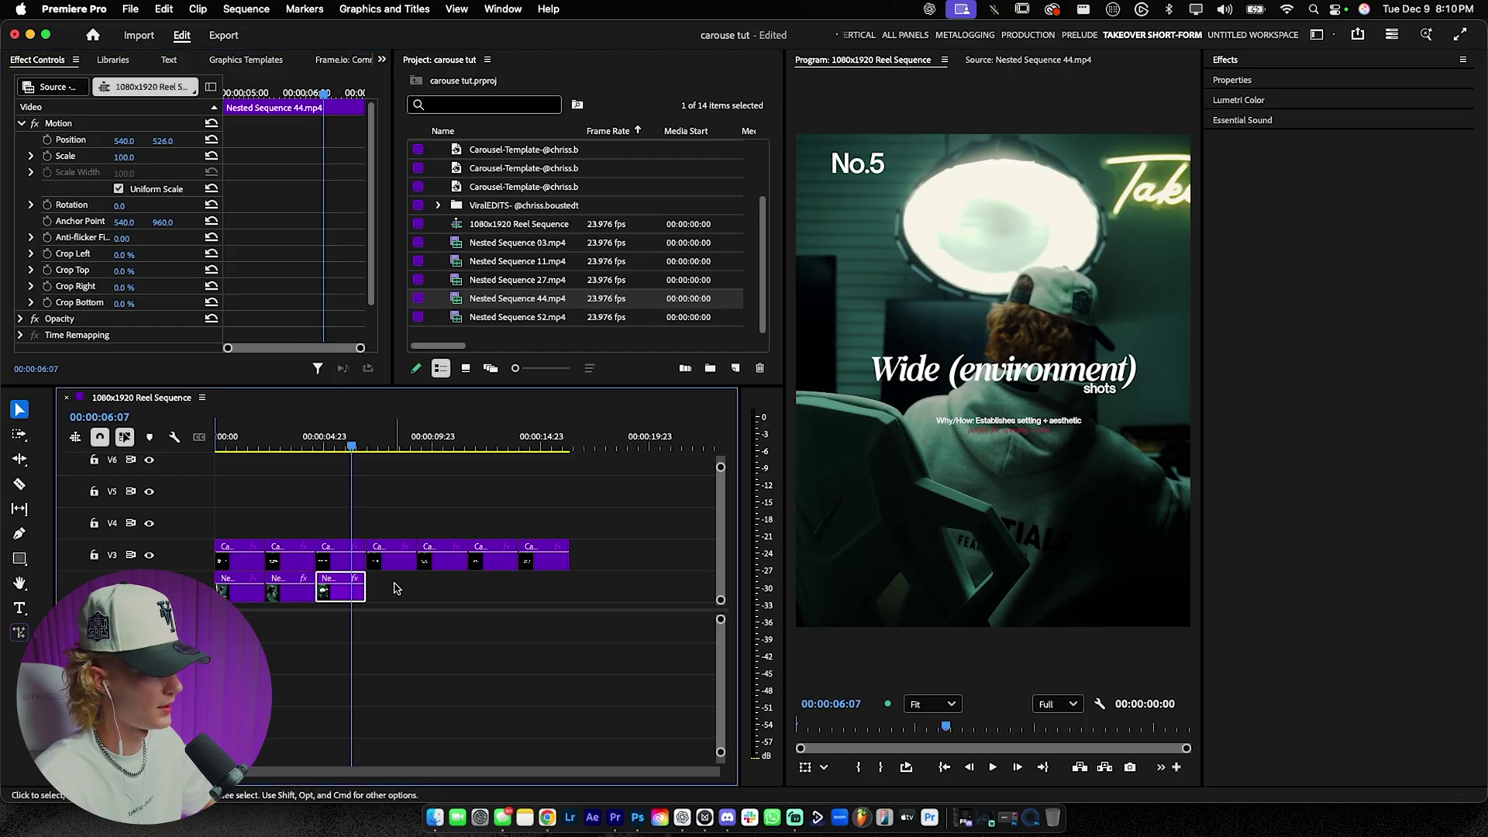
Step: Browse Presets > The Viral FX Pack in the Effects panel
{"action": "left_click", "coordinate": [1230, 68]}
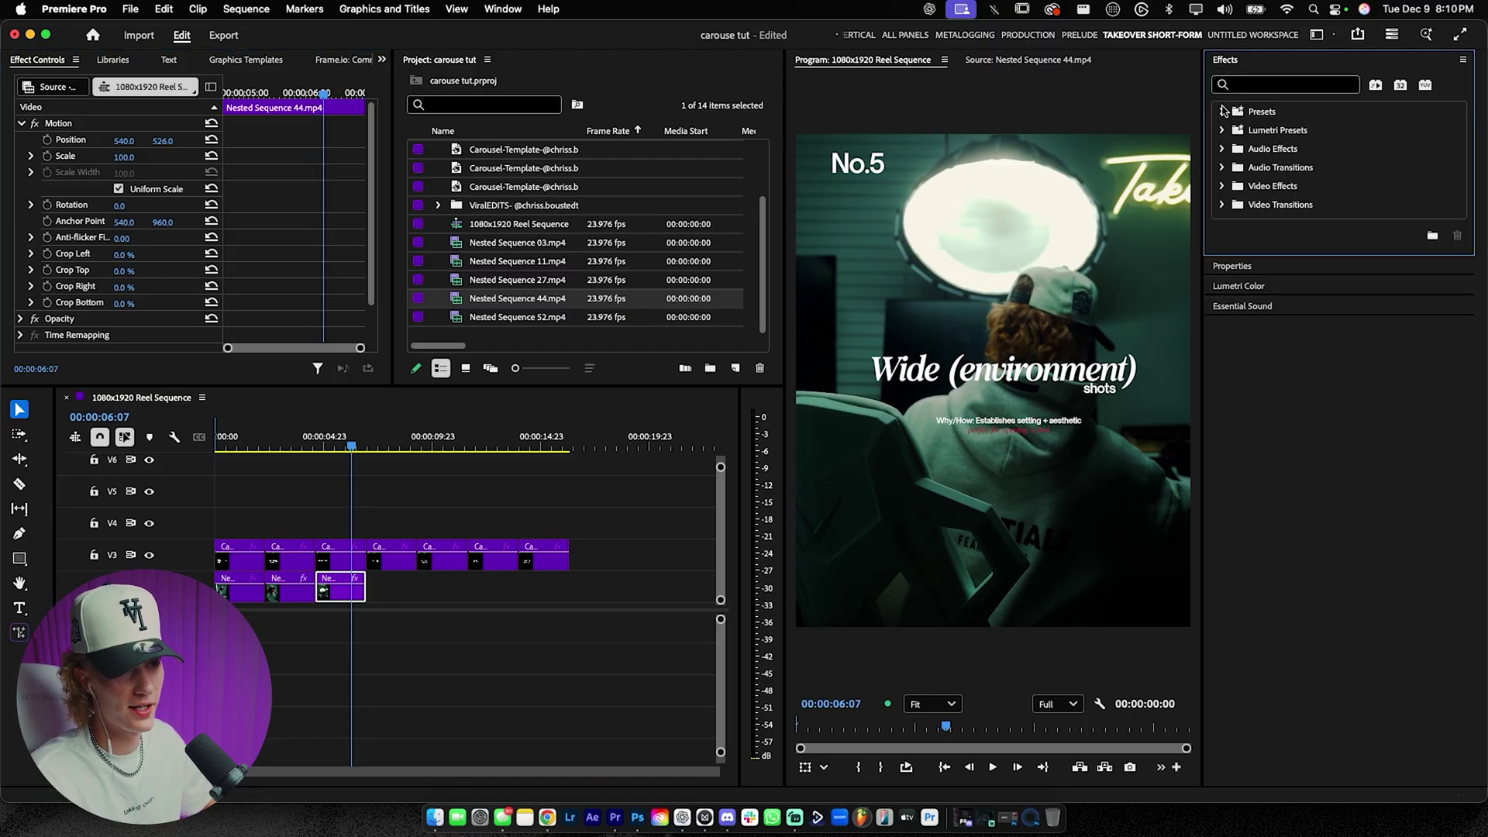
{"action": "left_click", "coordinate": [1223, 112]}
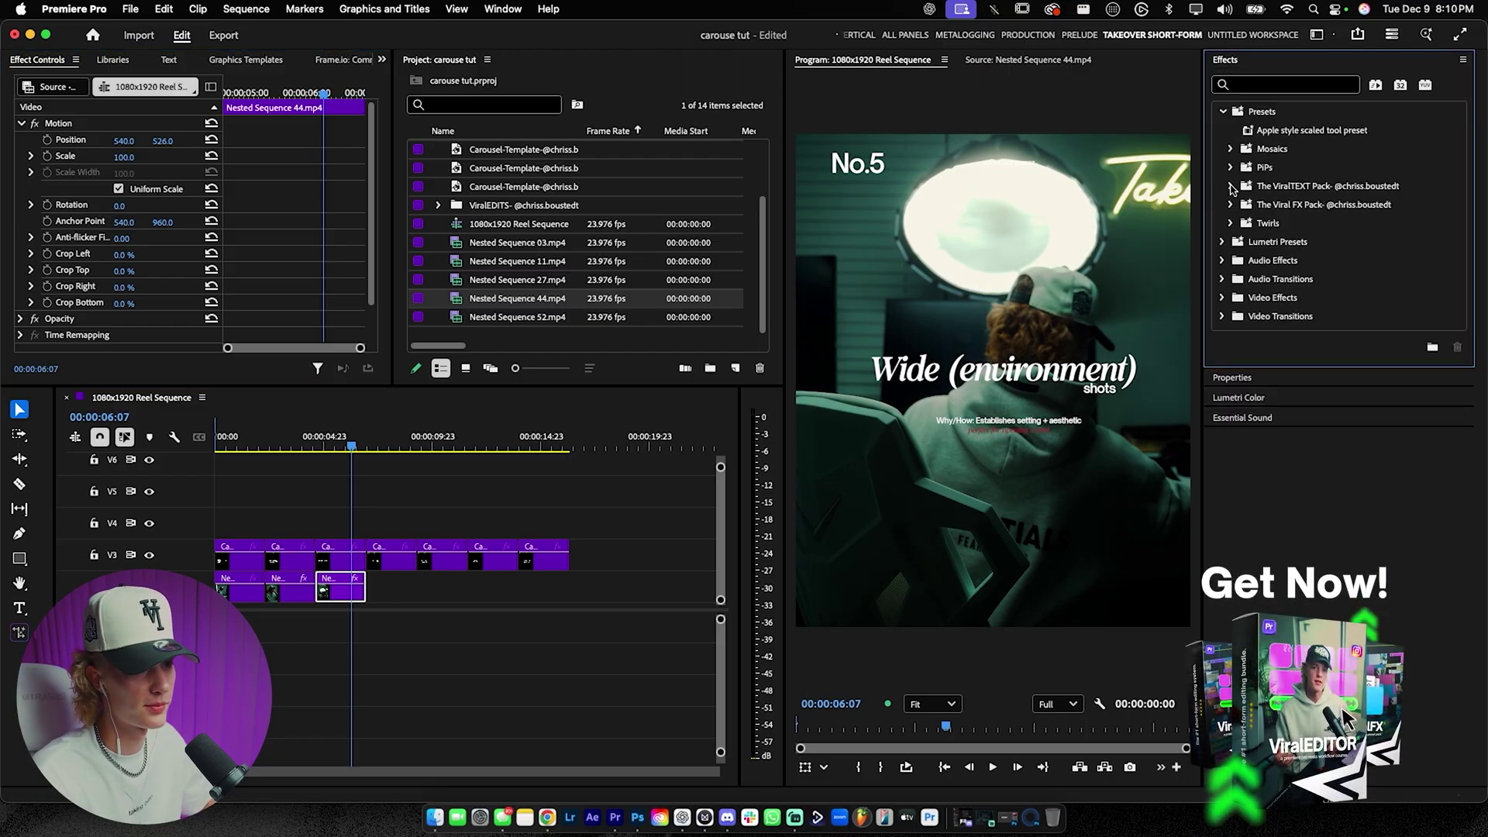
{"action": "left_click", "coordinate": [1230, 204]}
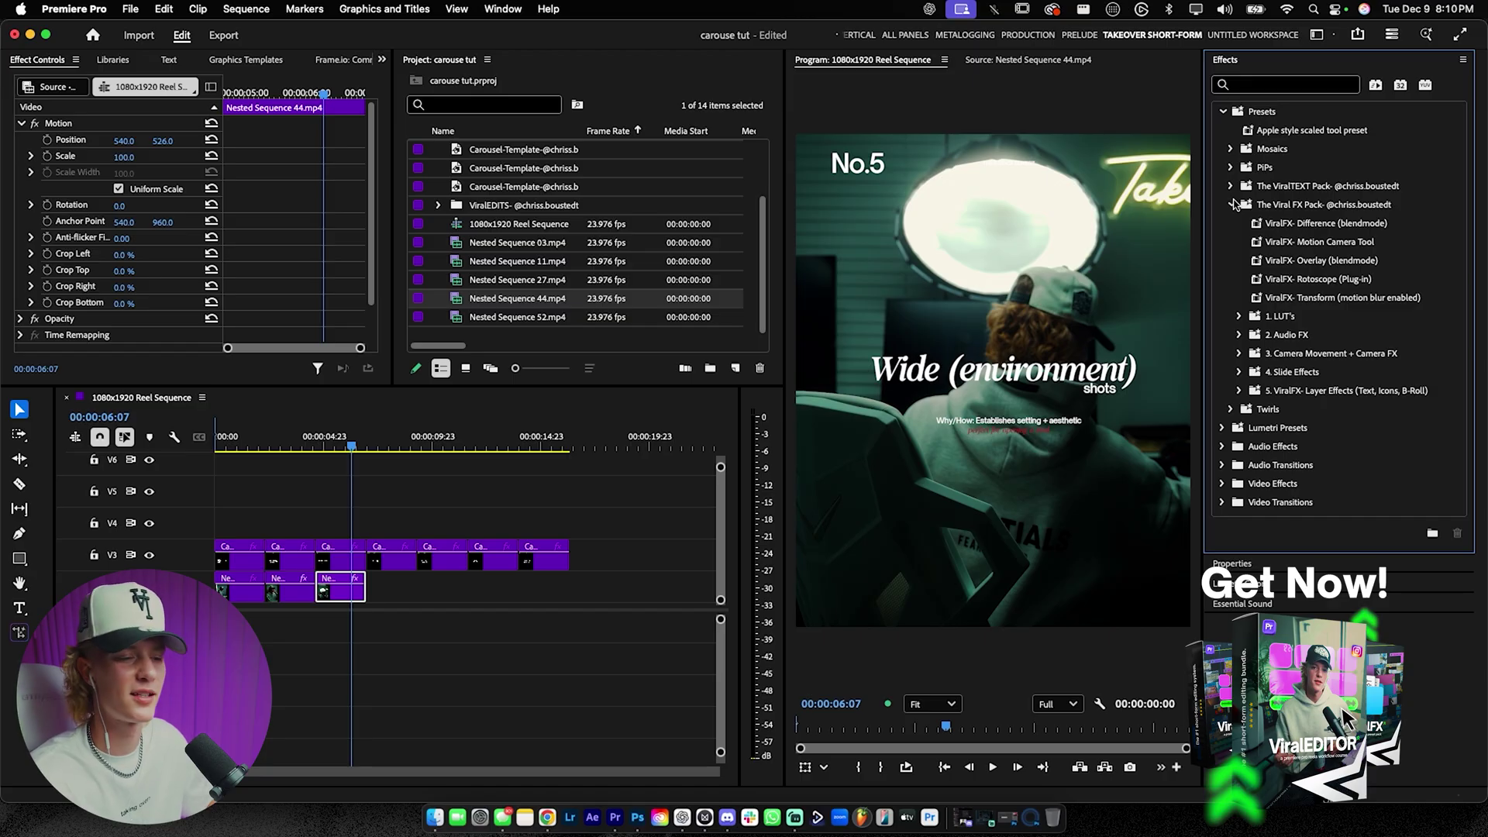
{"action": "left_click", "coordinate": [1231, 204]}
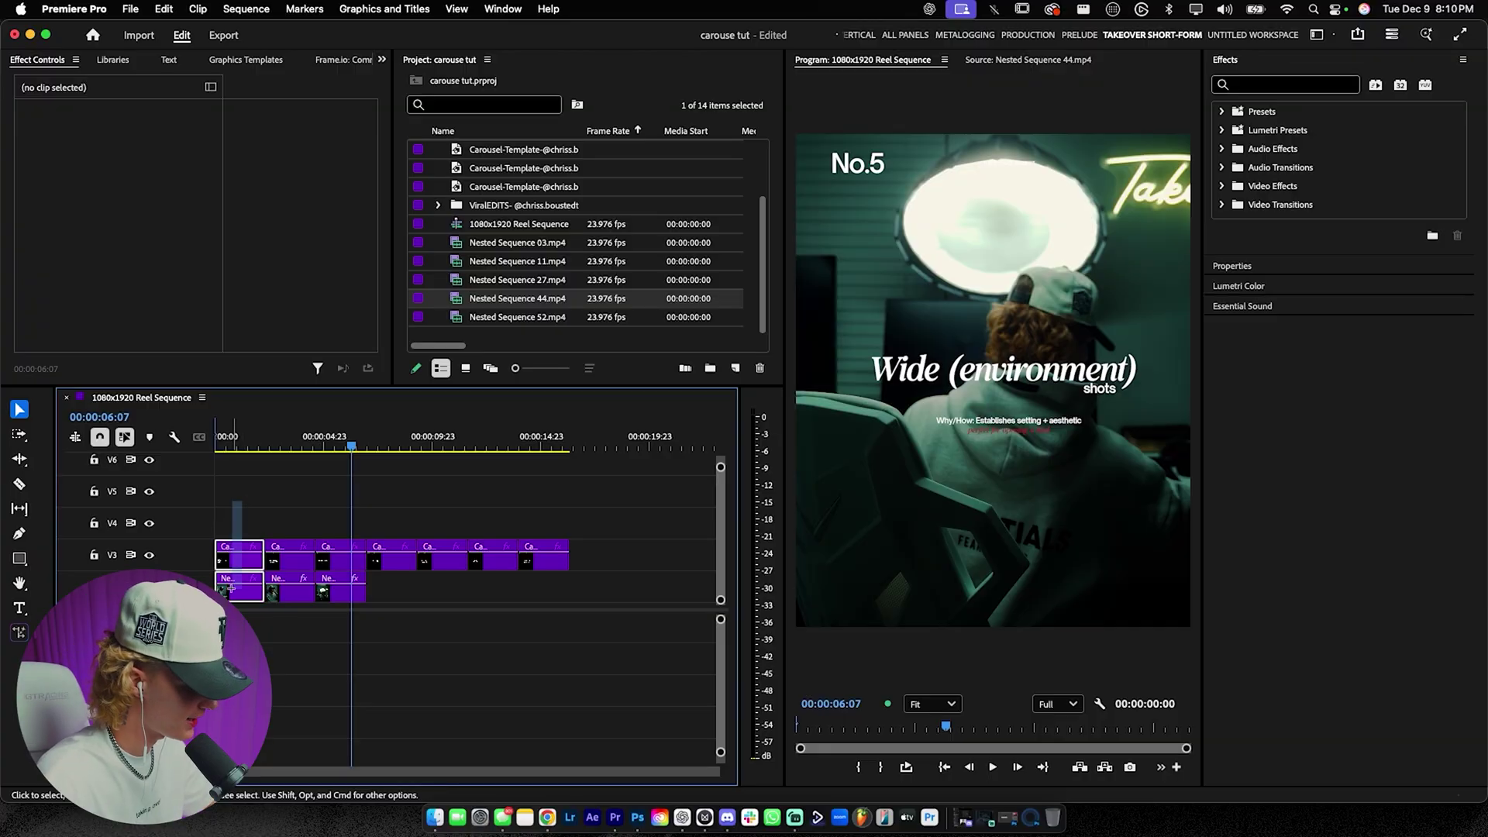
Step: Nest the first slide's clips as Nested Sequence 62
{"action": "left_click", "coordinate": [231, 589]}
{"action": "left_click", "coordinate": [241, 443]}
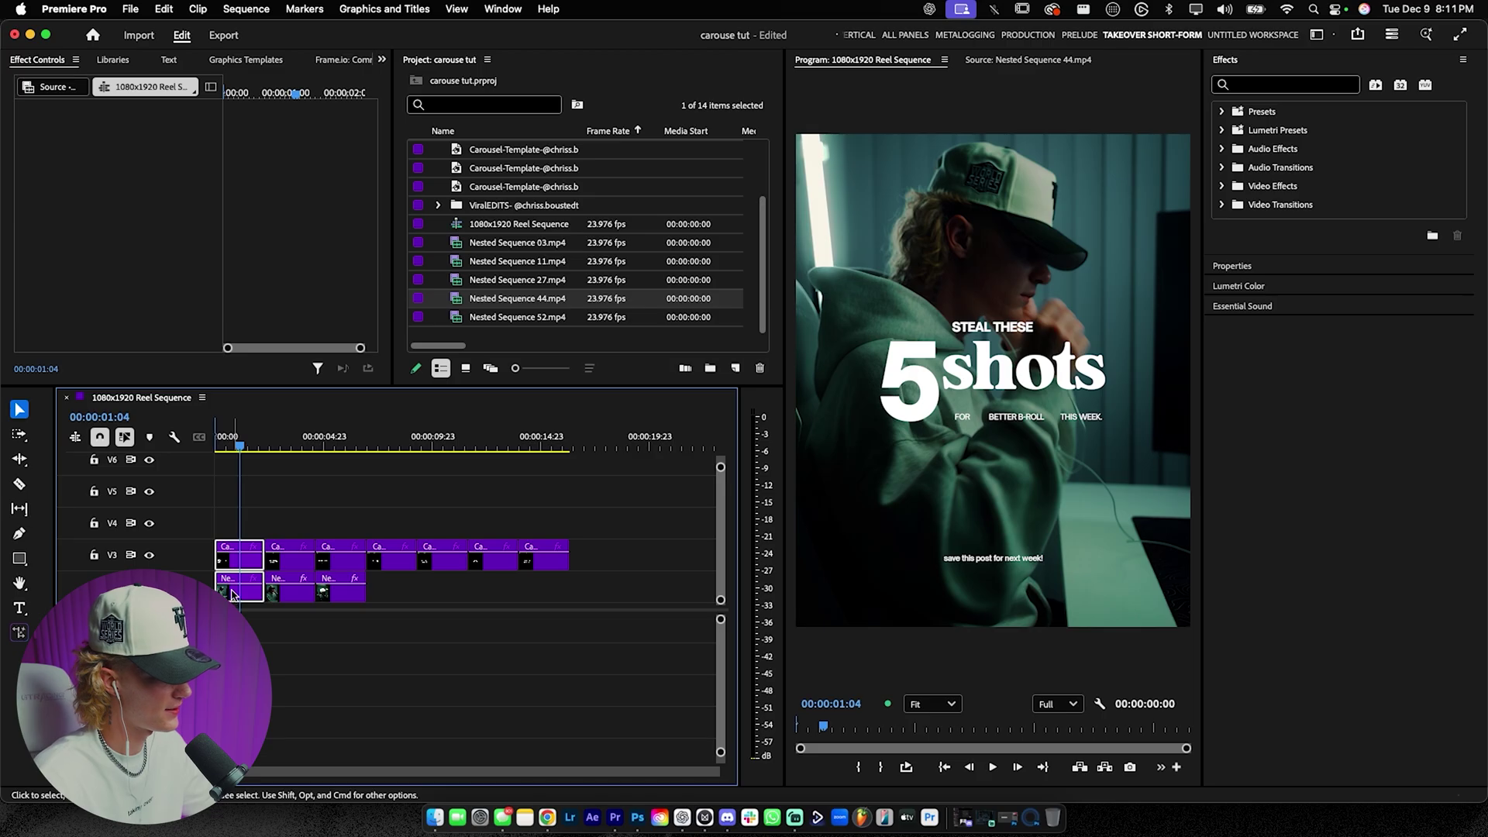
{"action": "key", "text": "alt+n"}
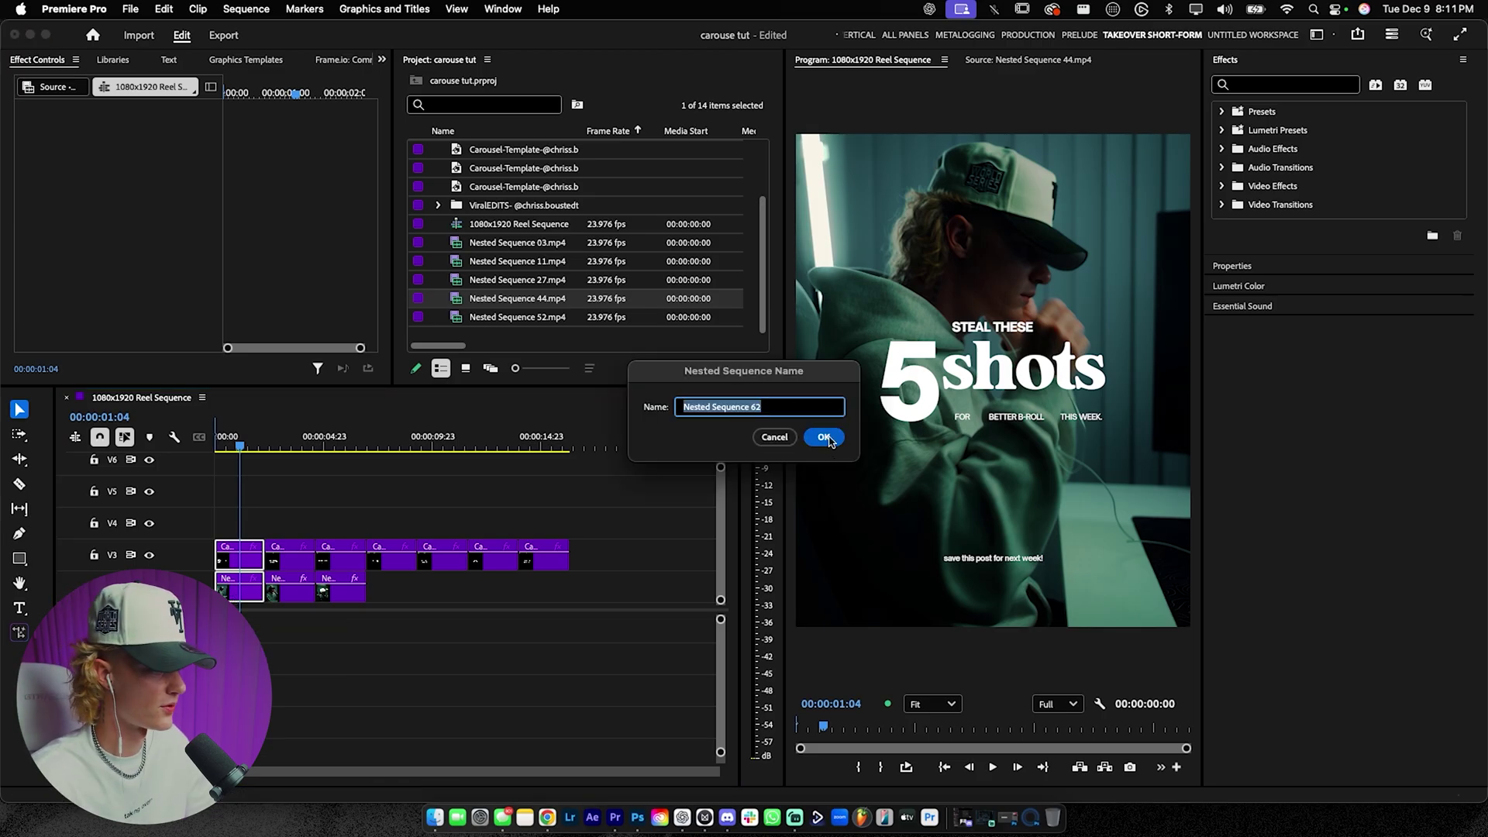
{"action": "left_click", "coordinate": [824, 438]}
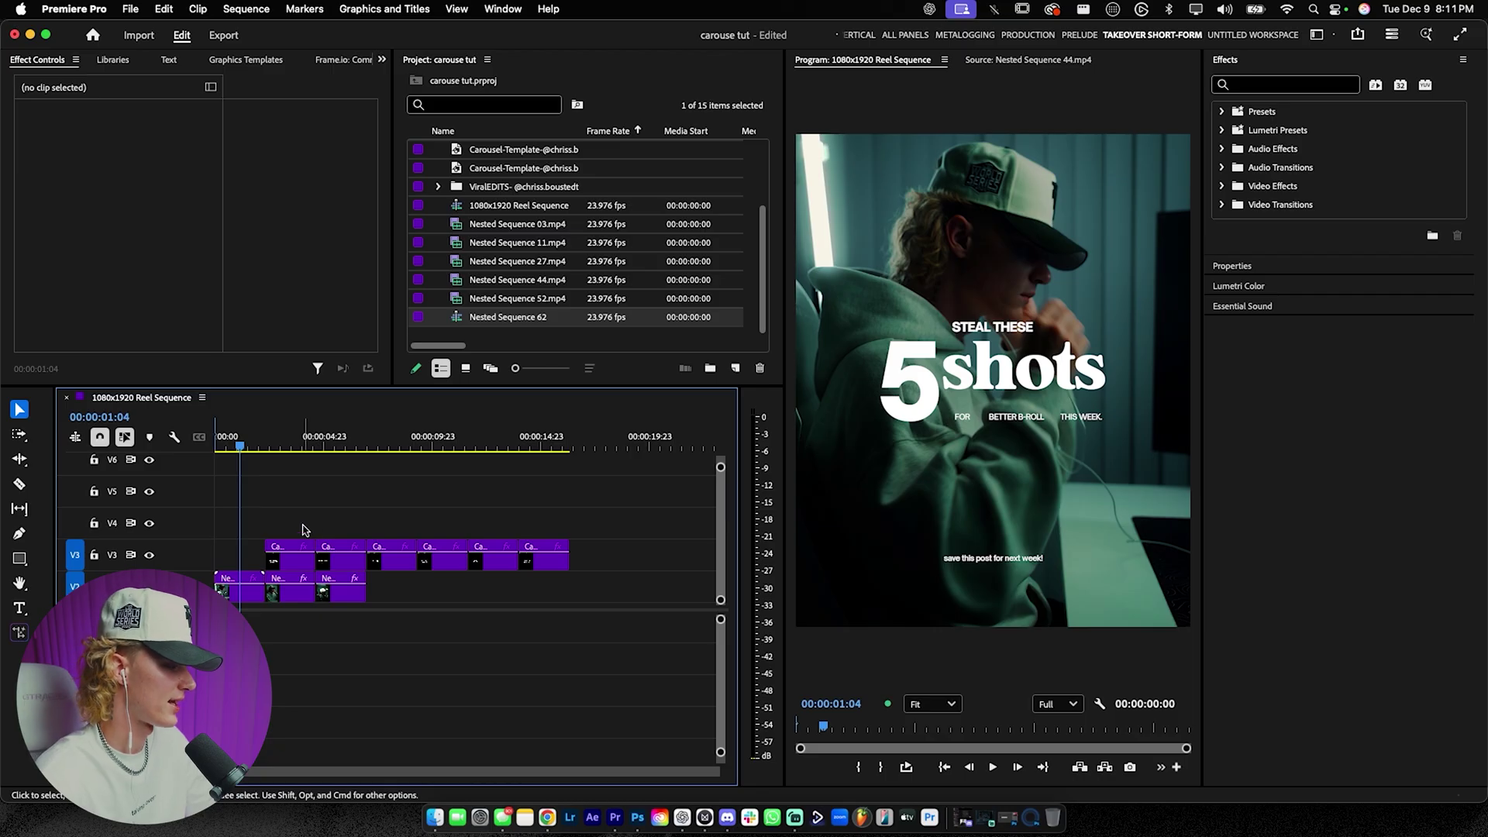
Step: Nest the second and third slides' clips as Nested Sequences 63 and 64
{"action": "right_click", "coordinate": [297, 598]}
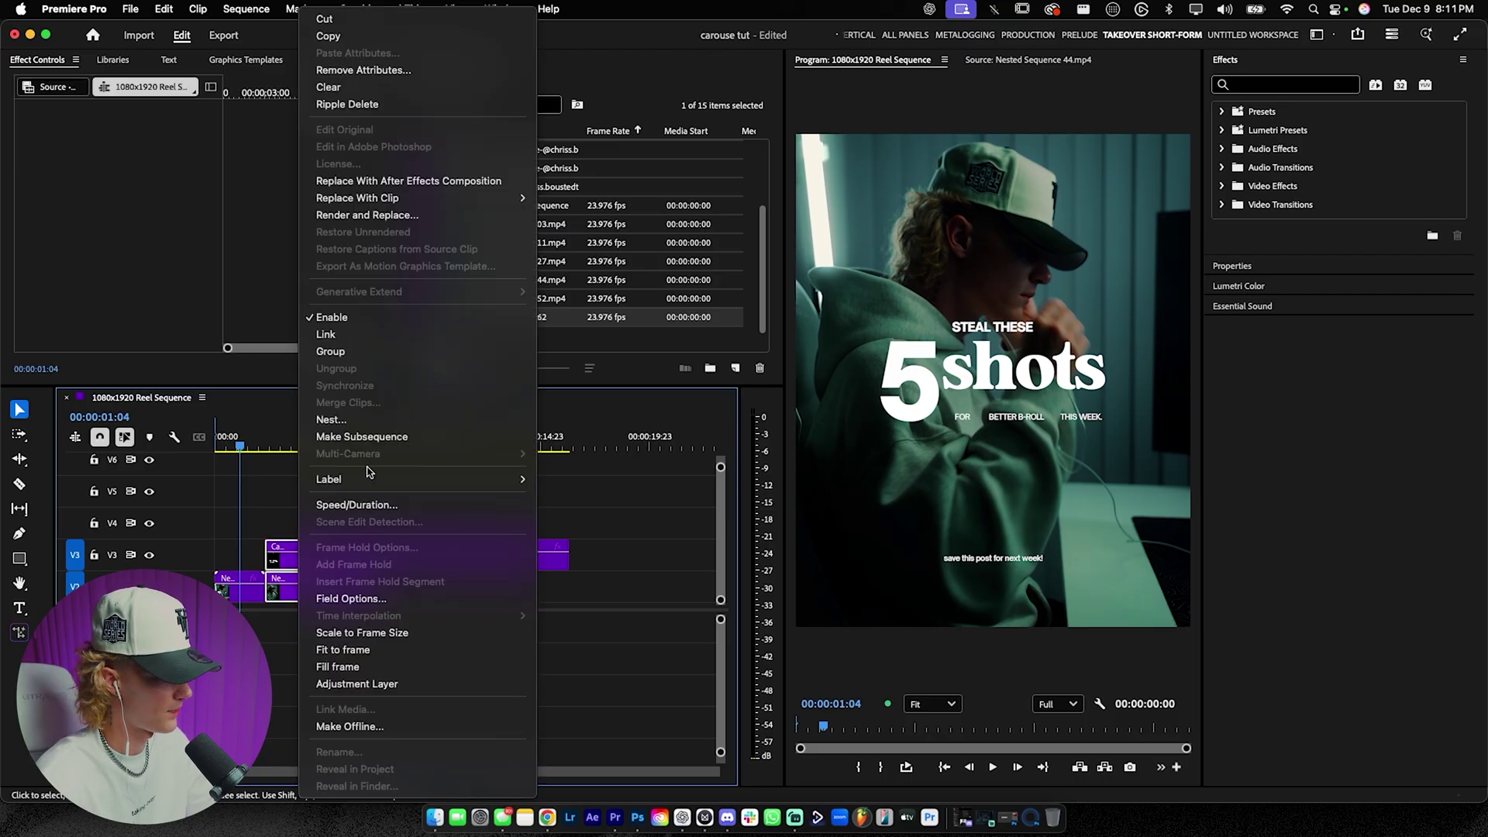
{"action": "left_click", "coordinate": [366, 420]}
{"action": "key", "text": "Return"}
{"action": "left_click", "coordinate": [341, 557]}
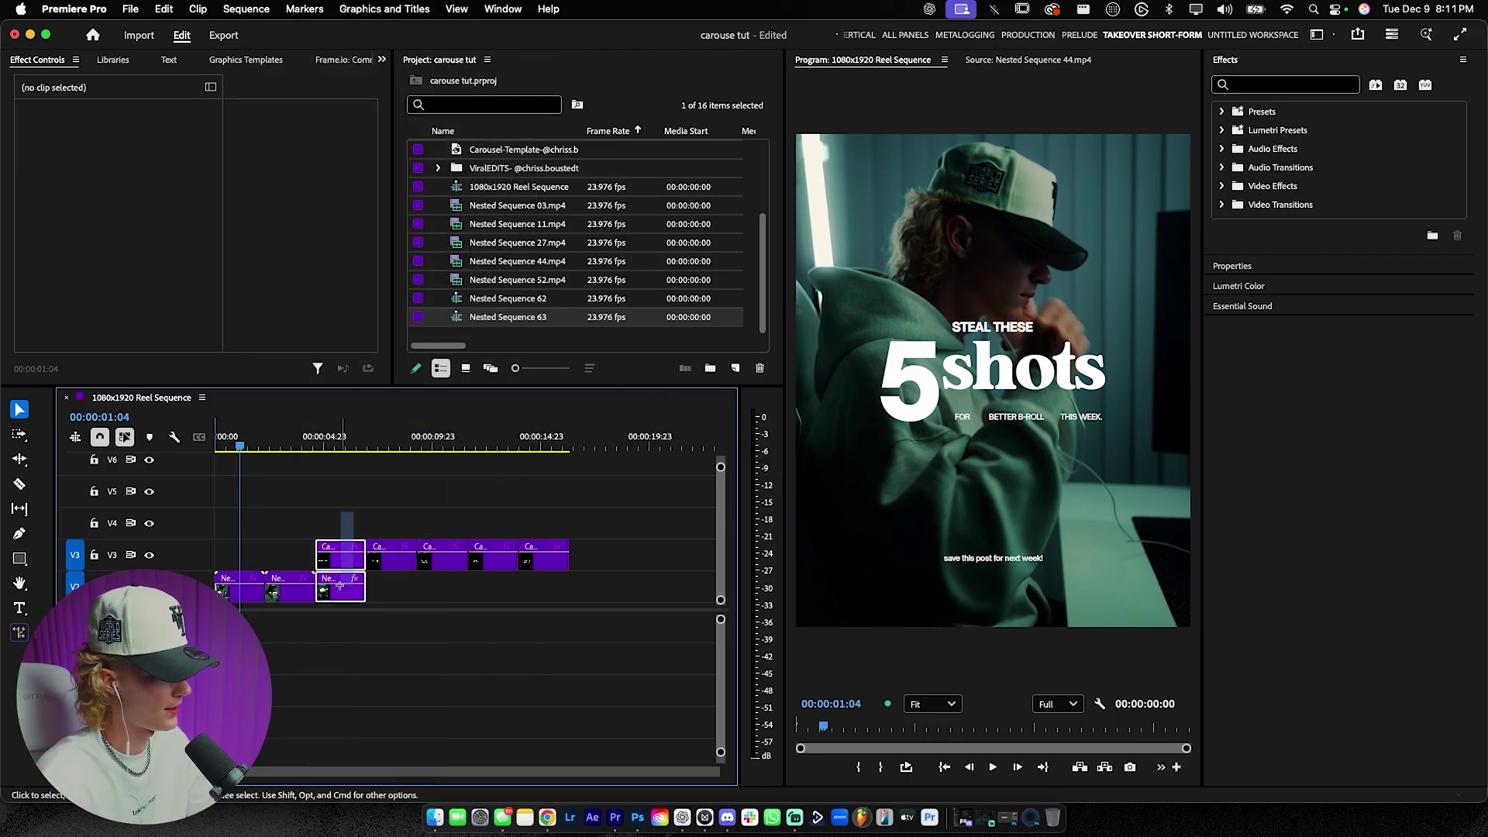
{"action": "key", "text": "alt+n"}
{"action": "key", "text": "Return"}
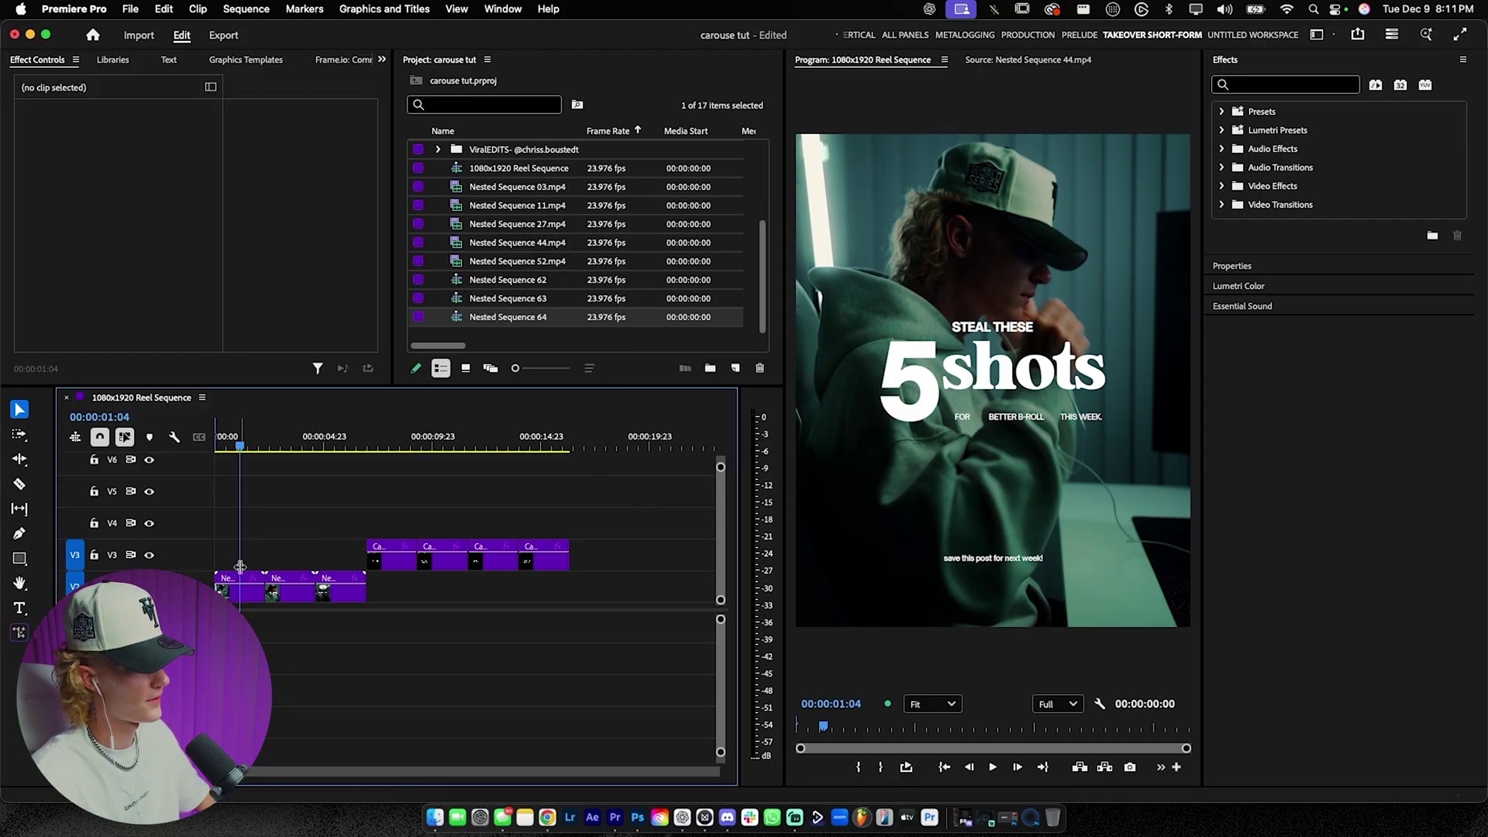
Step: Select Nested Sequences 62 through 64 in the Project panel
{"action": "left_click_drag", "start_coordinate": [391, 529], "coordinate": [221, 597]}
{"action": "left_click", "coordinate": [392, 591]}
{"action": "left_click", "coordinate": [391, 546]}
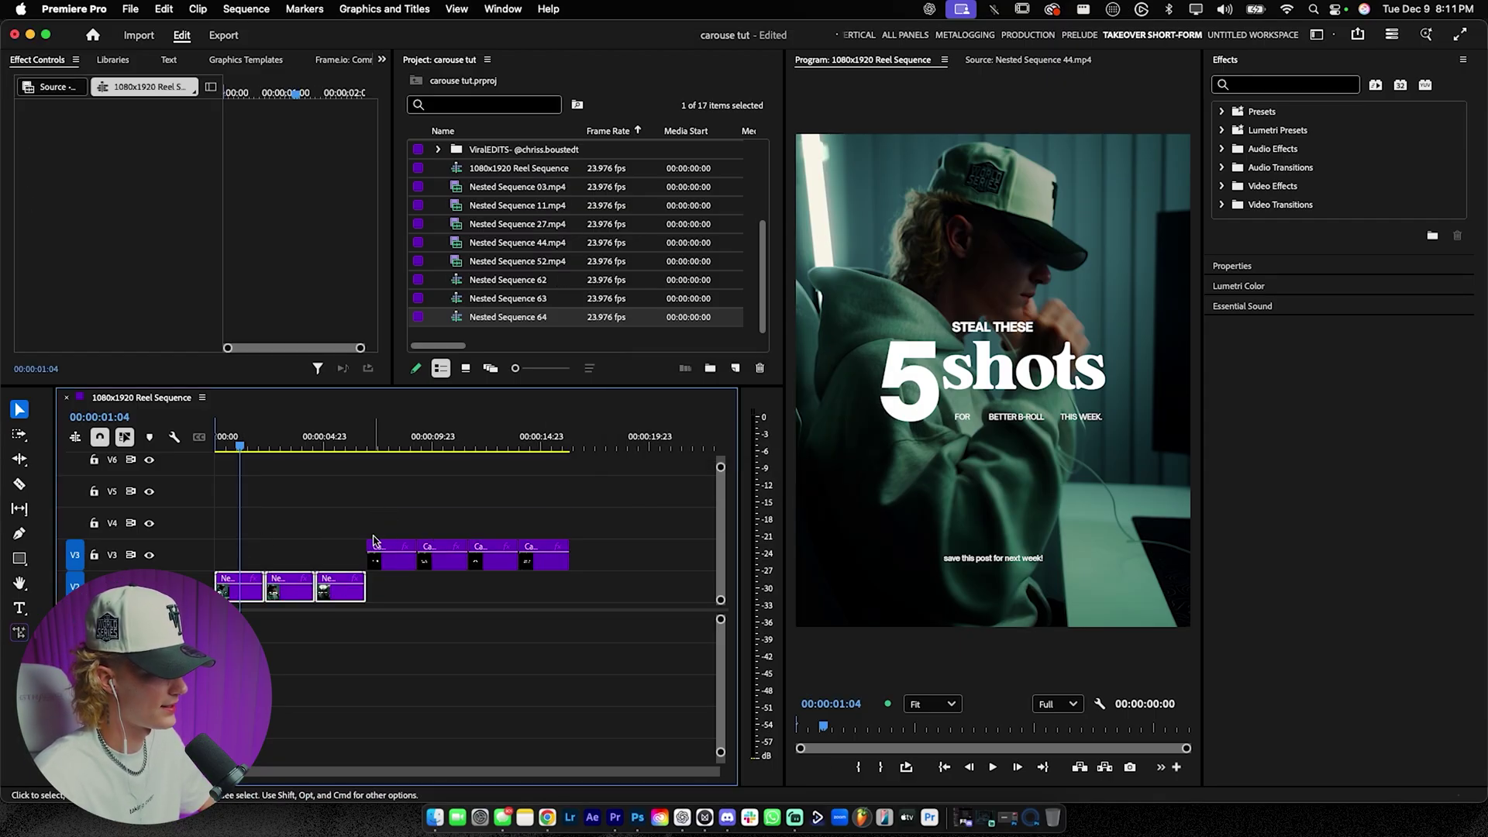
{"action": "left_click", "coordinate": [482, 282], "text": "shift"}
Step: Send the three nested sequences to Media Encoder with VBR 2-pass 21.03 Mbps and Maximum Render Quality
{"action": "right_click", "coordinate": [507, 285]}
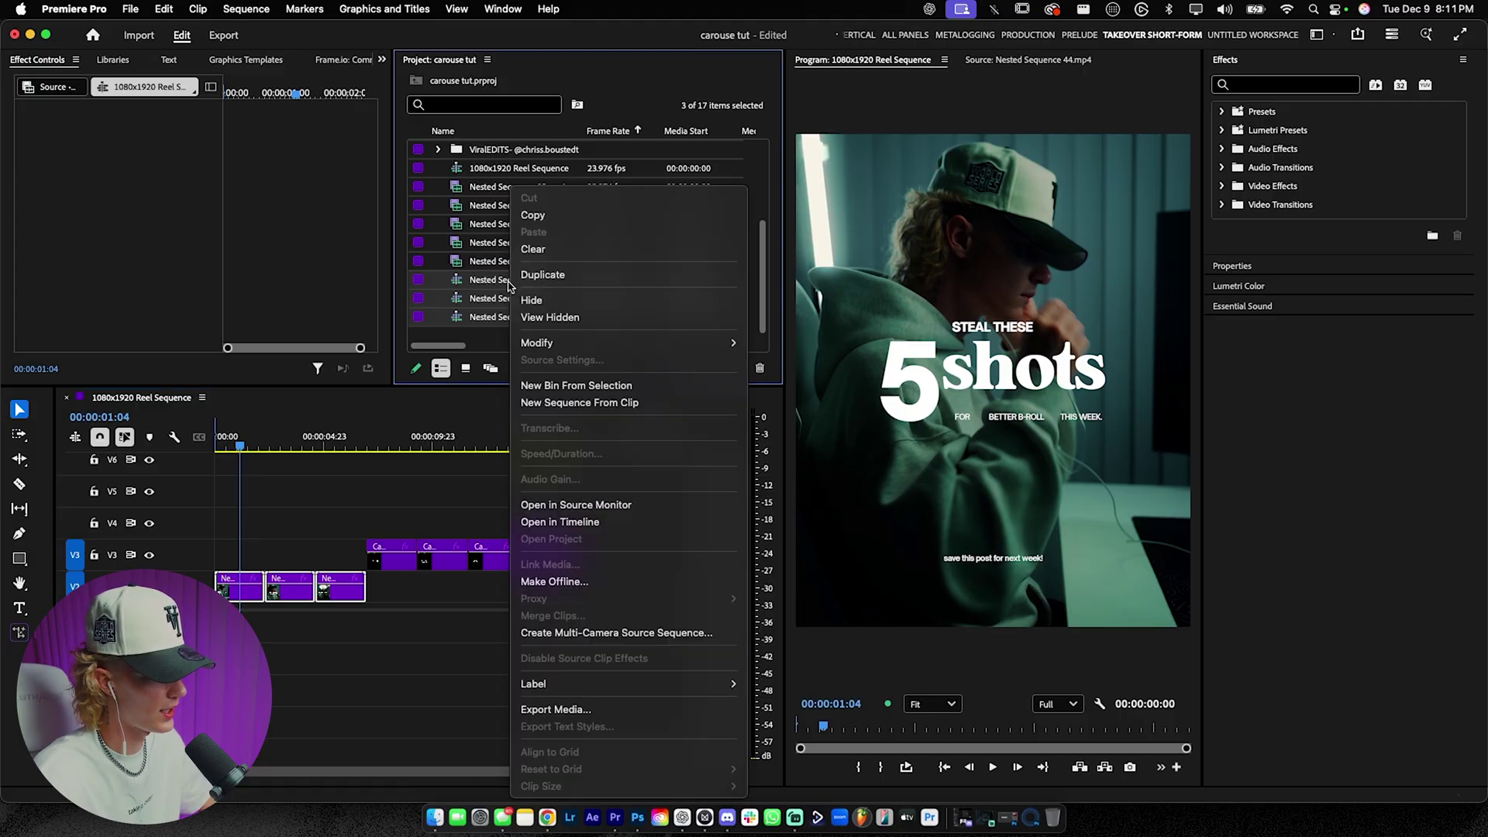
{"action": "left_click", "coordinate": [579, 709]}
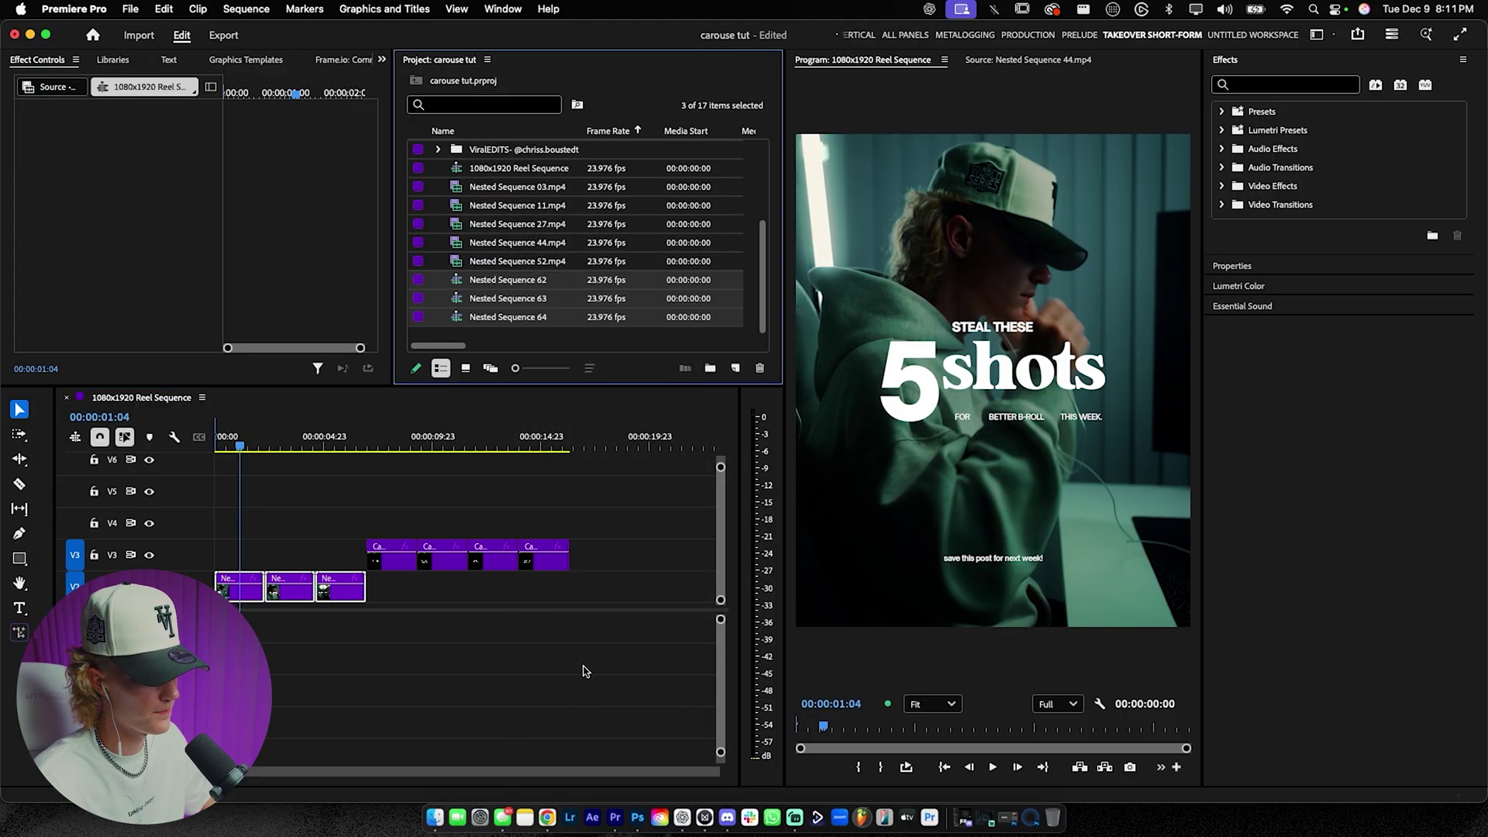
{"action": "left_click", "coordinate": [276, 505]}
{"action": "scroll", "coordinate": [441, 542], "scroll_direction": "down", "scroll_amount": 3}
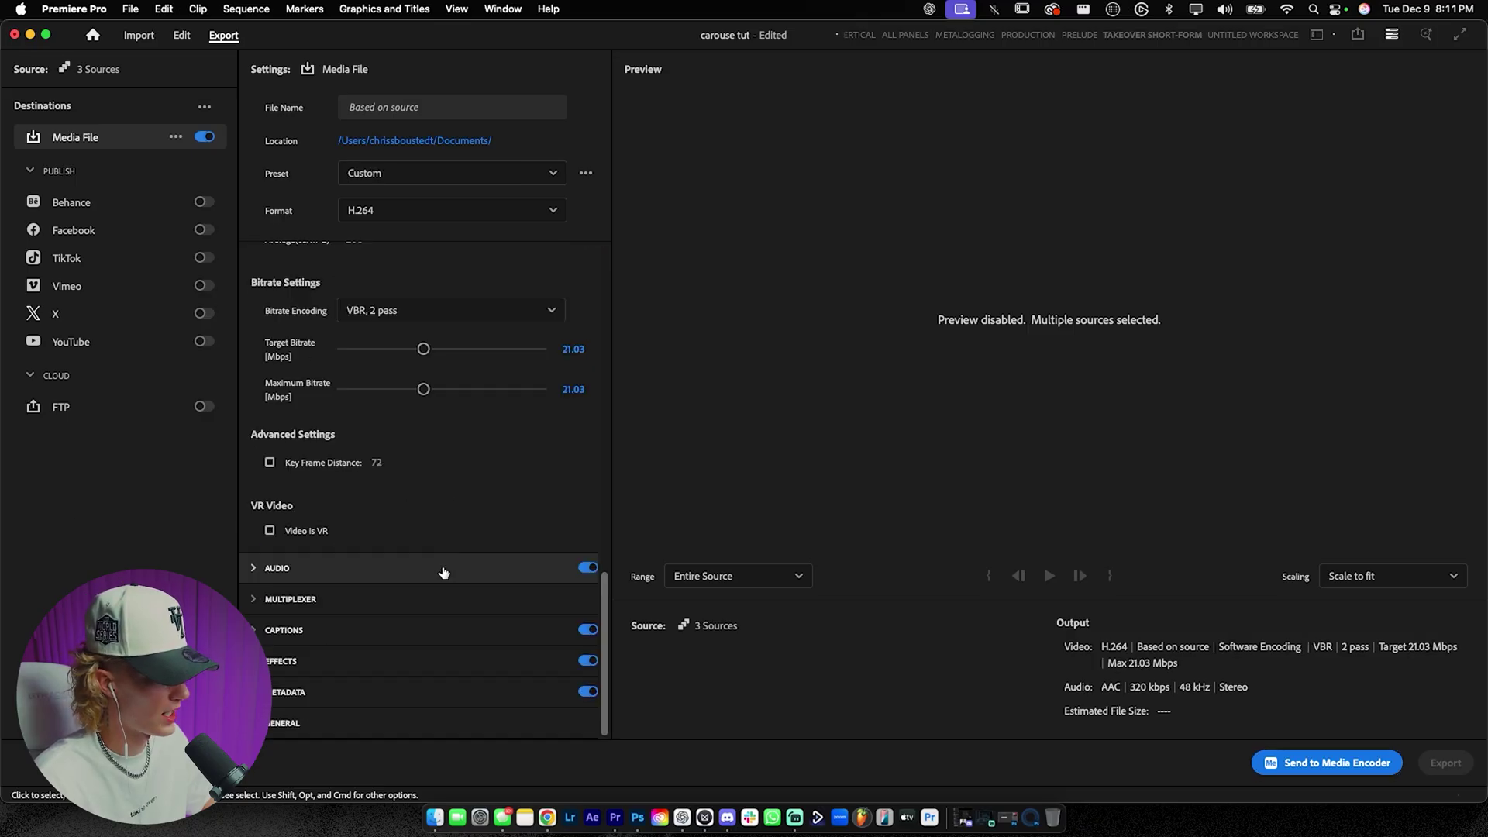
{"action": "scroll", "coordinate": [432, 597], "scroll_direction": "up", "scroll_amount": 5}
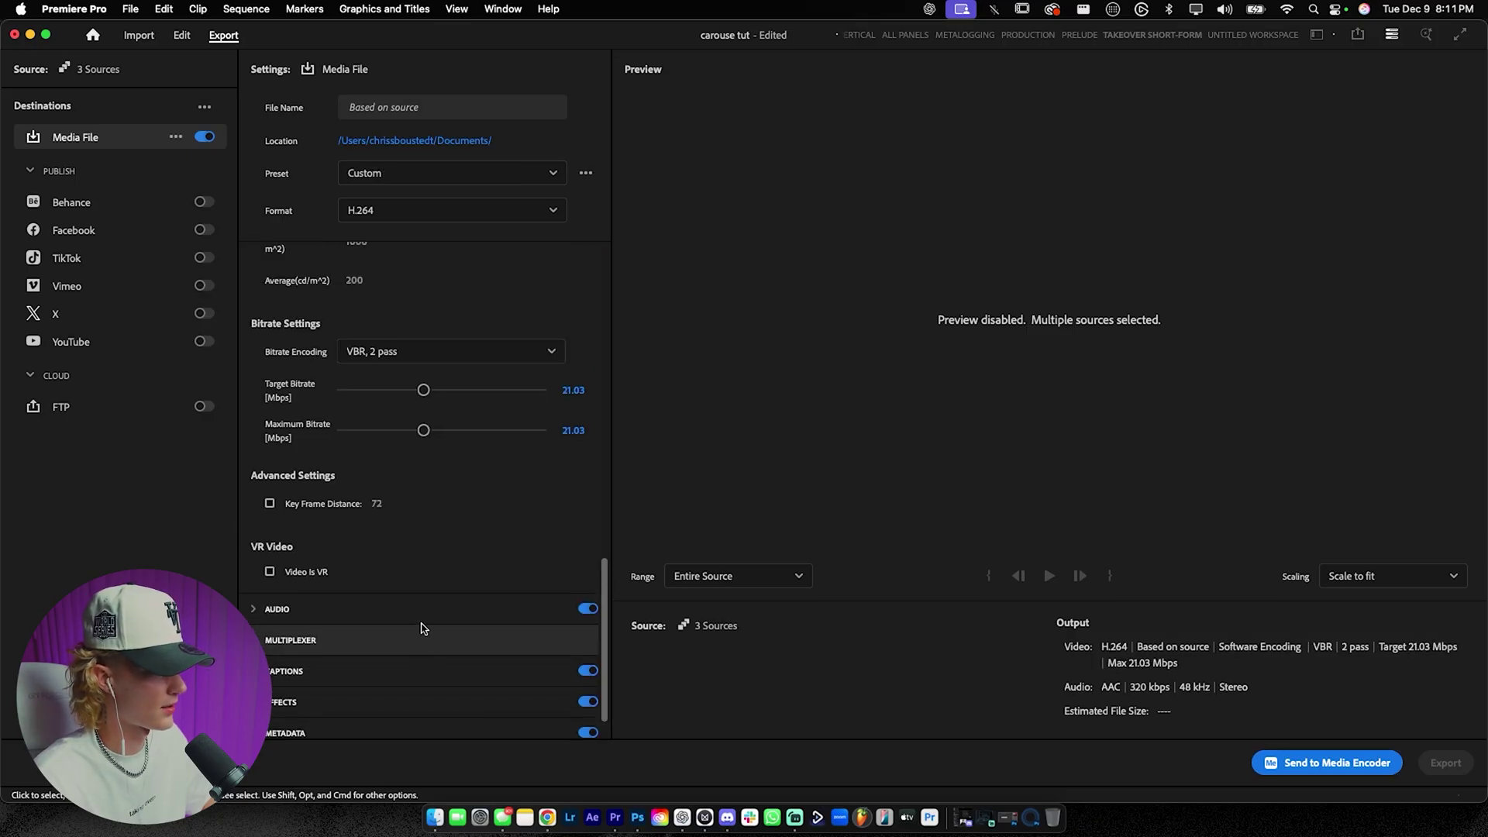
{"action": "scroll", "coordinate": [422, 620], "scroll_direction": "up", "scroll_amount": 8}
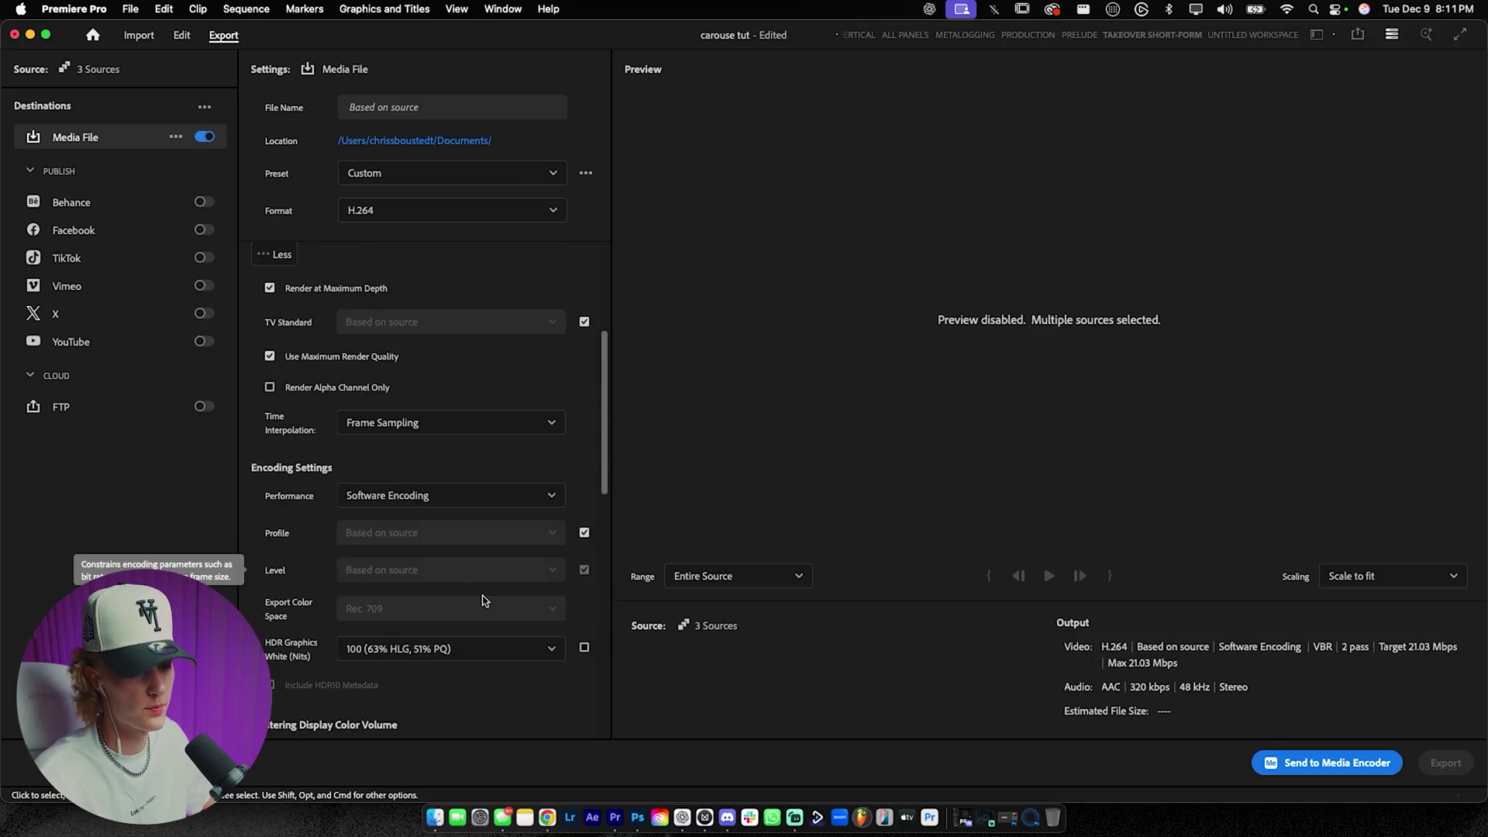
{"action": "left_click", "coordinate": [1327, 763]}
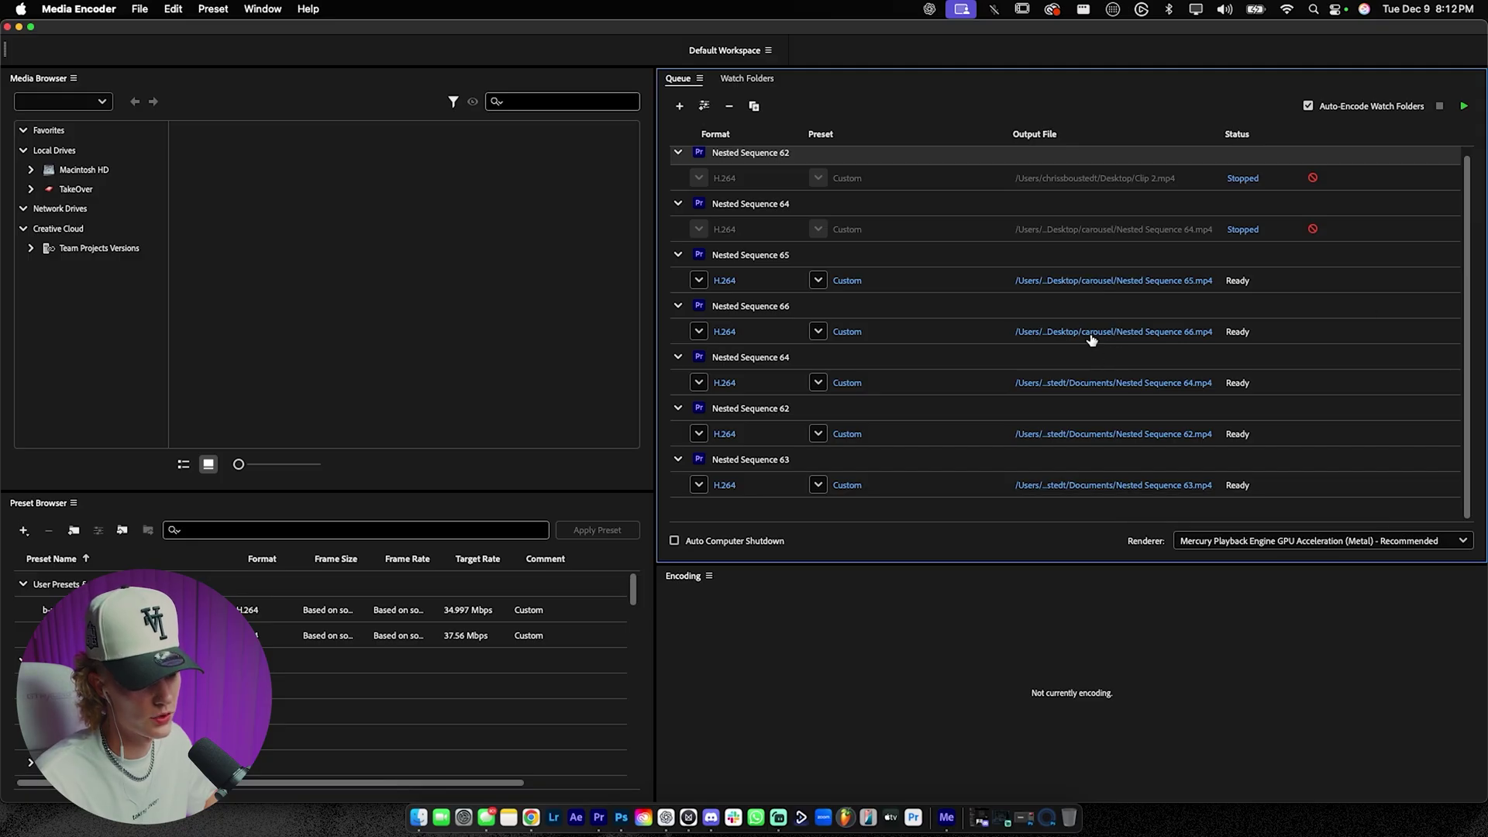
Step: Select the queue items from Nested Sequence 65 through 63 and set their output folder to Desktop/carousel
{"action": "left_click", "coordinate": [944, 292]}
{"action": "left_click", "coordinate": [945, 485], "text": "shift"}
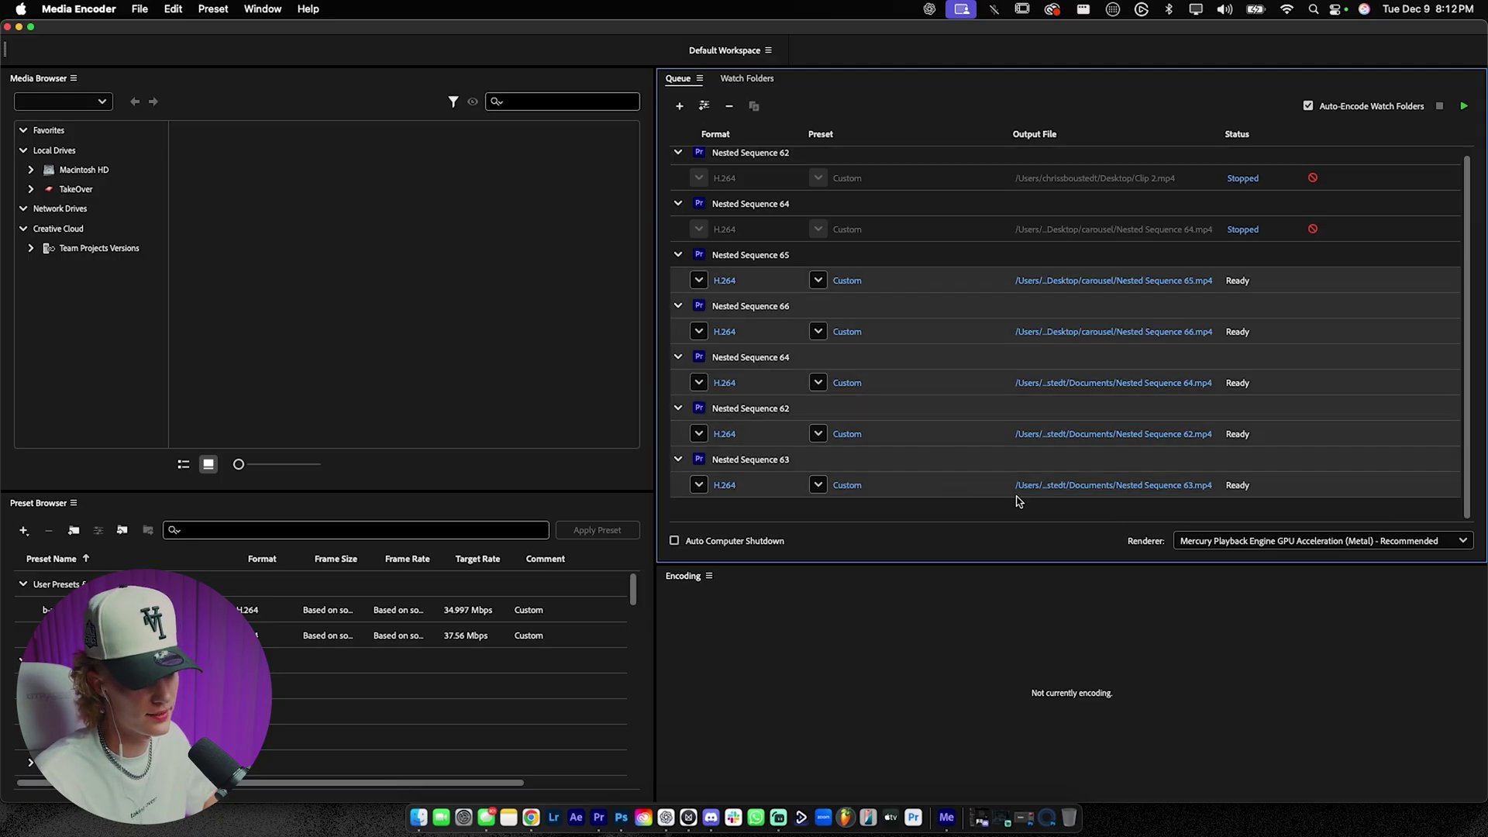
{"action": "left_click", "coordinate": [1098, 487]}
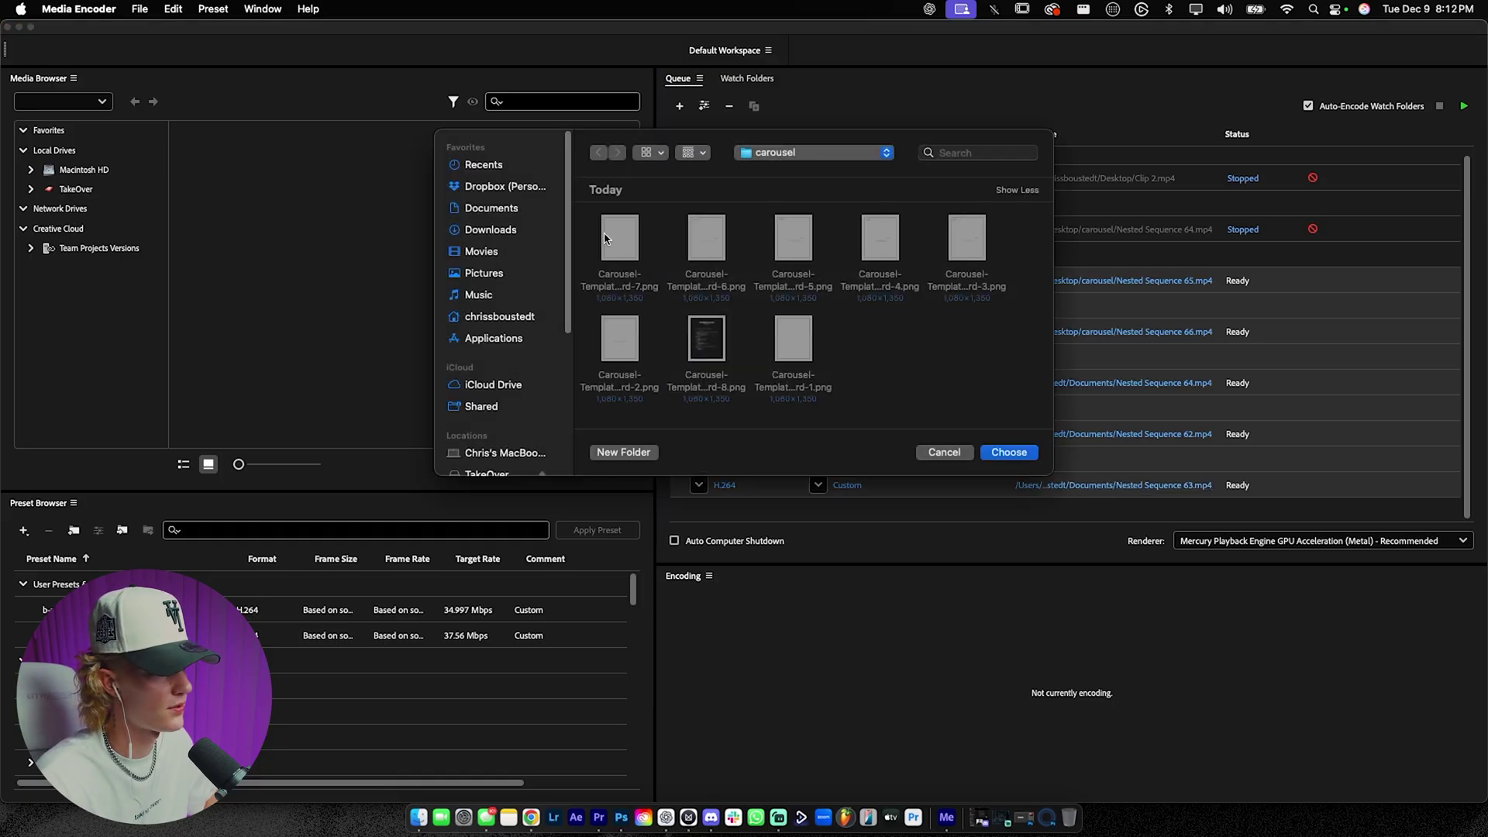
{"action": "left_click", "coordinate": [1021, 457]}
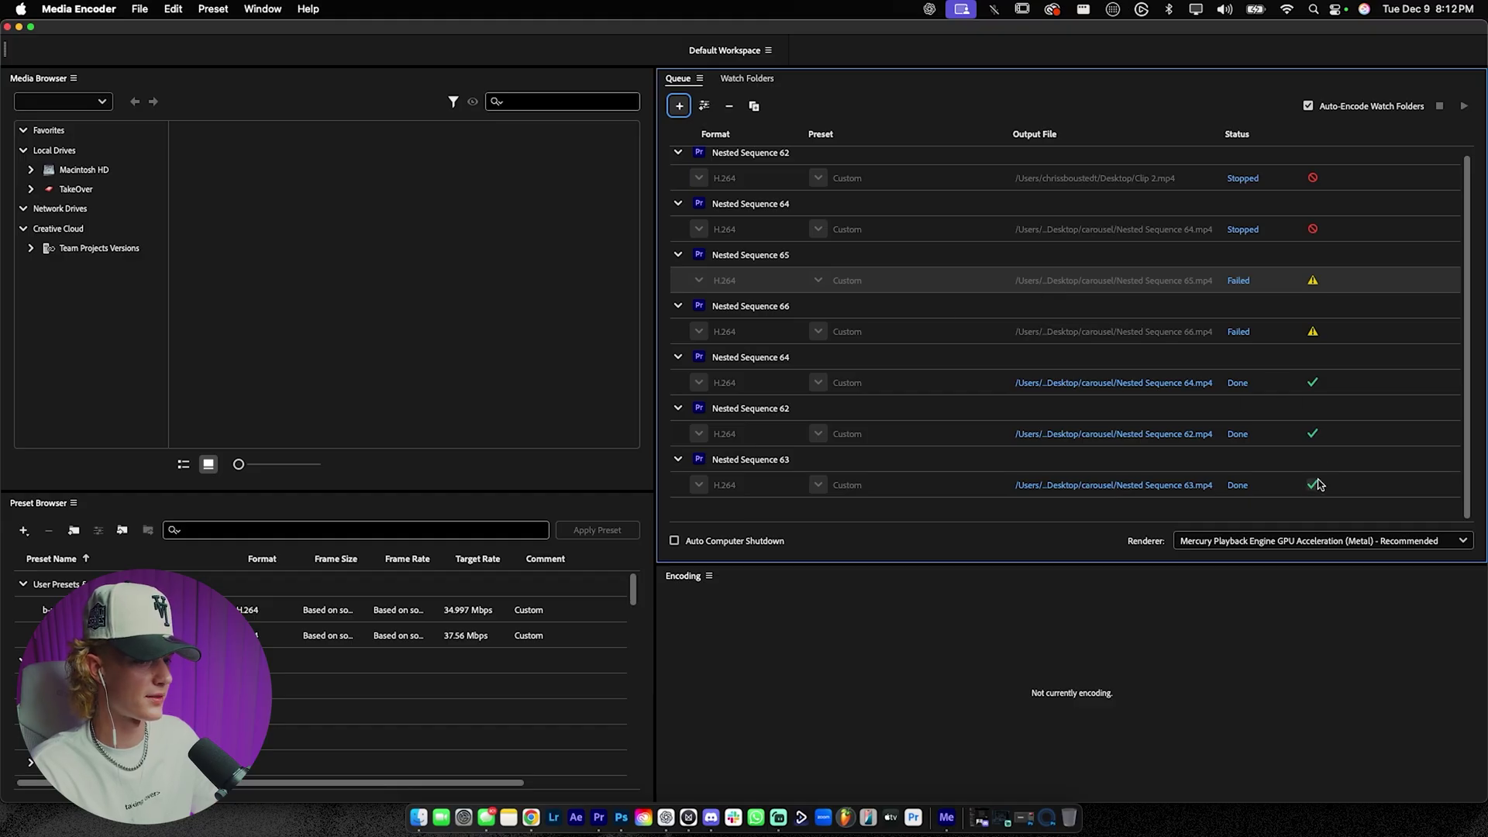
Step: Open Nested Sequence 62.mp4 from the carousel folder in QuickTime and play the '5 shots' slide full screen
{"action": "left_click", "coordinate": [19, 22]}
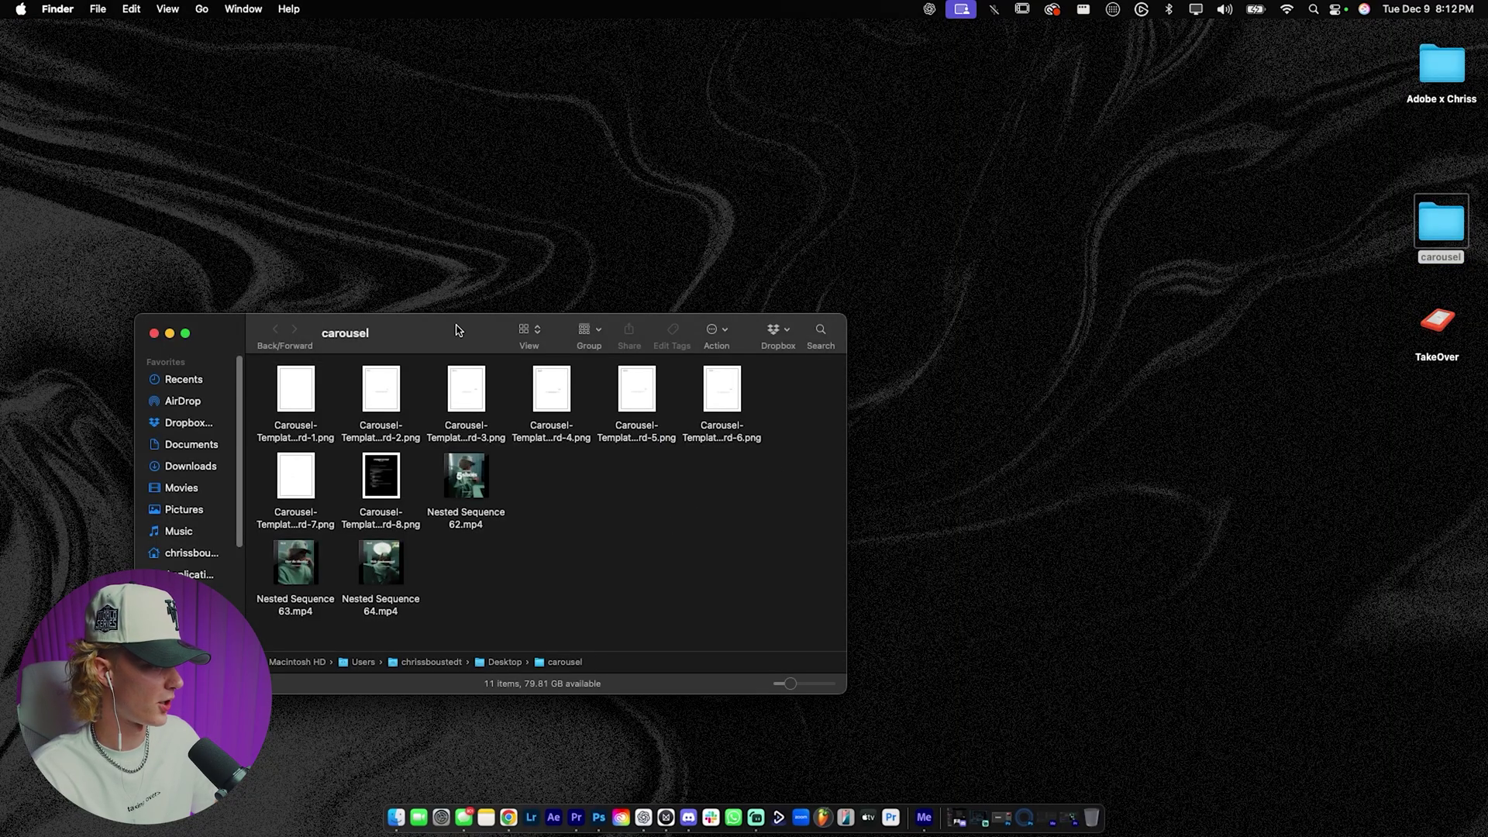
{"action": "left_click_drag", "start_coordinate": [459, 331], "coordinate": [568, 275]}
{"action": "left_click", "coordinate": [575, 418]}
{"action": "double_click", "coordinate": [577, 432]}
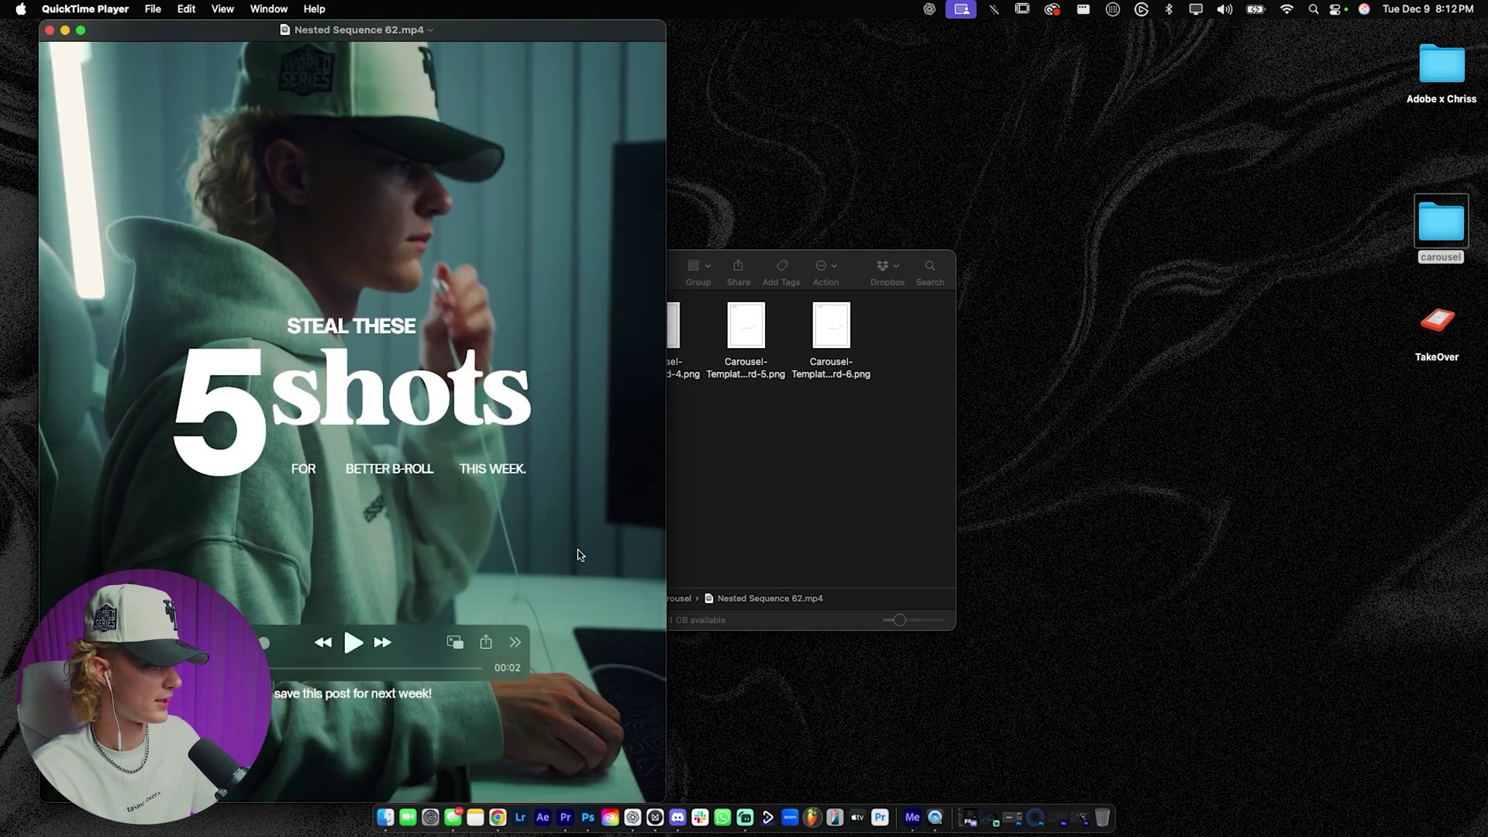
{"action": "left_click", "coordinate": [352, 643]}
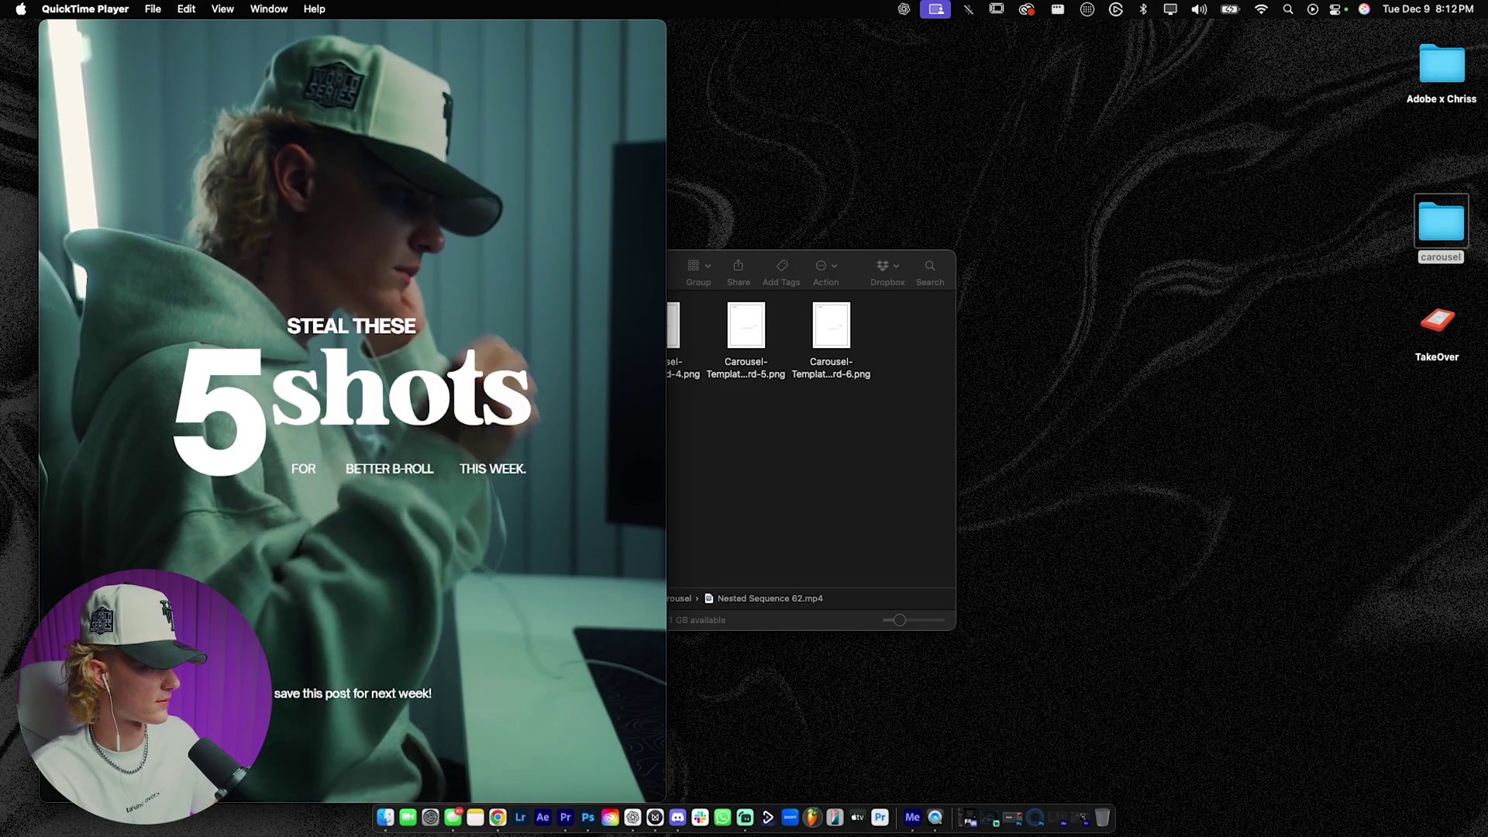
{"action": "double_click", "coordinate": [103, 156]}
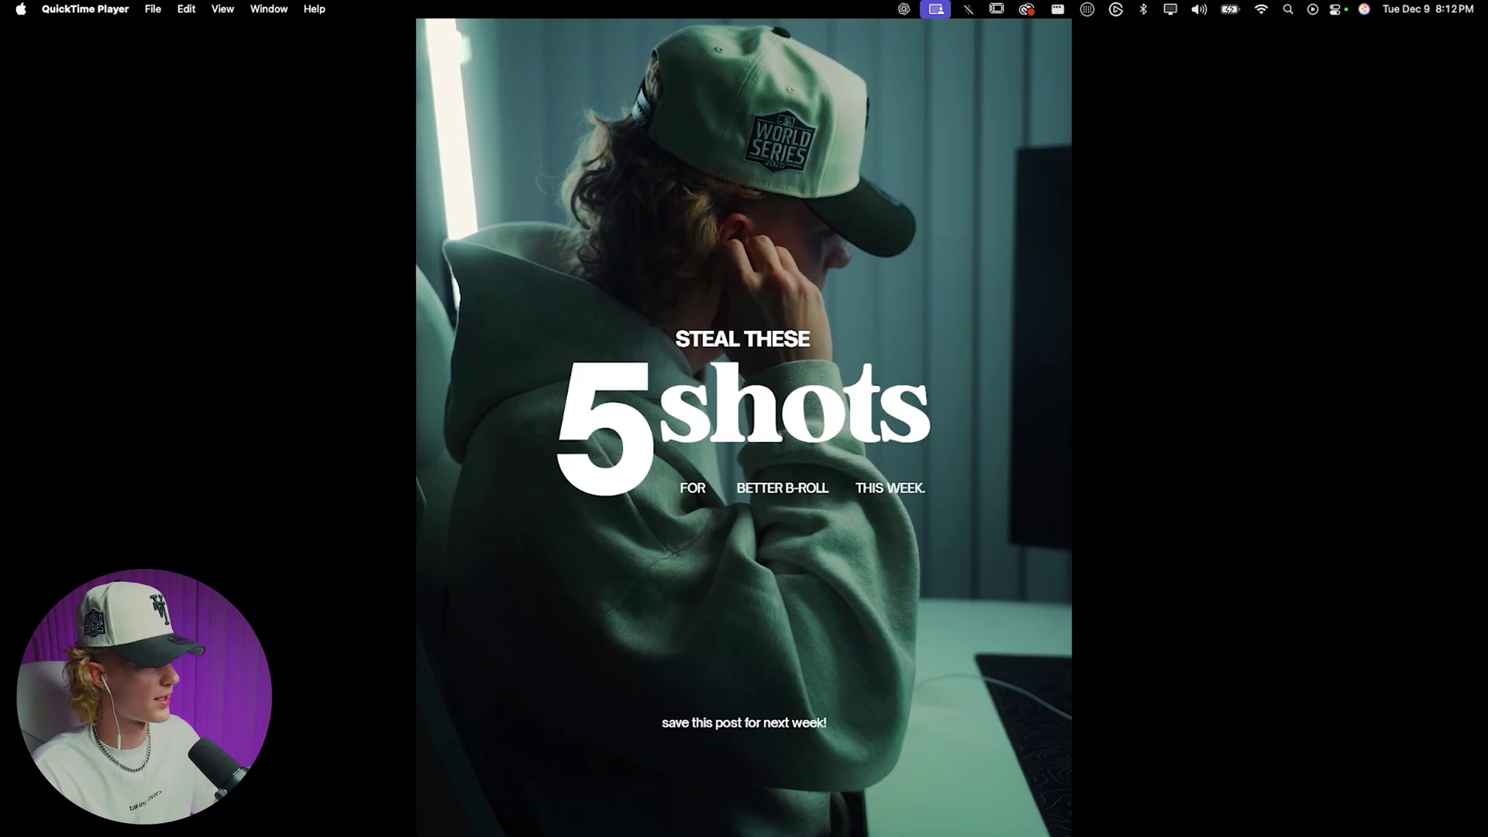